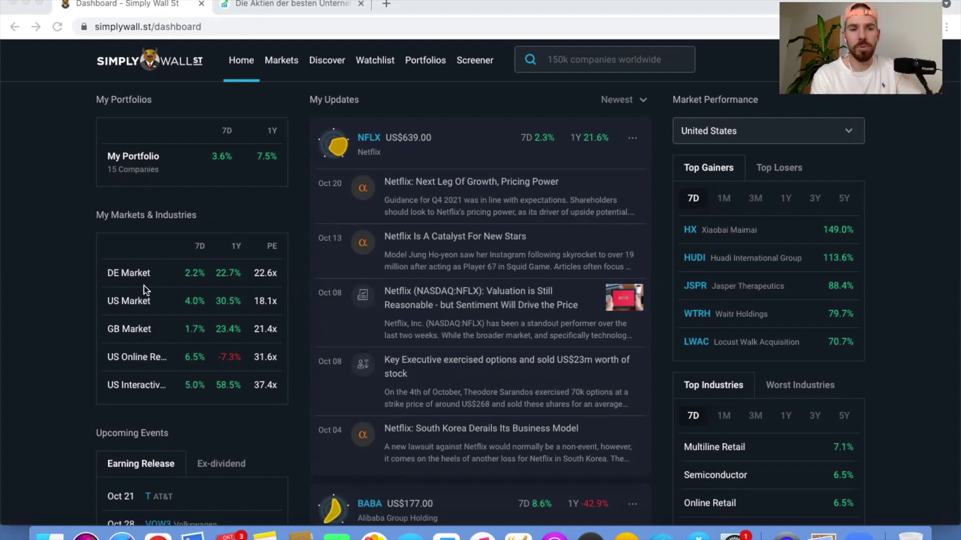
Step: Switch Upcoming Events between the Ex-dividend and Earning Release lists
scroll(145, 290, "down", 5)
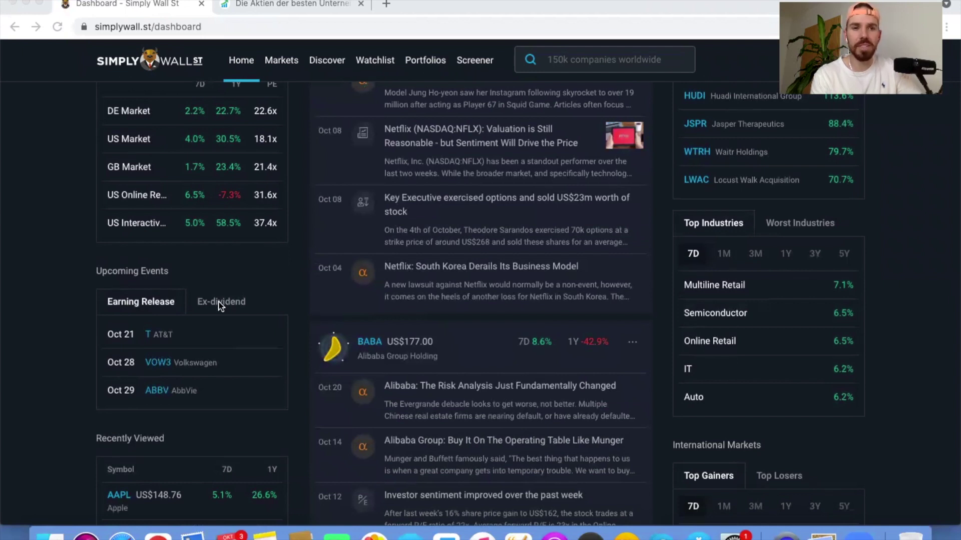
left_click(201, 302)
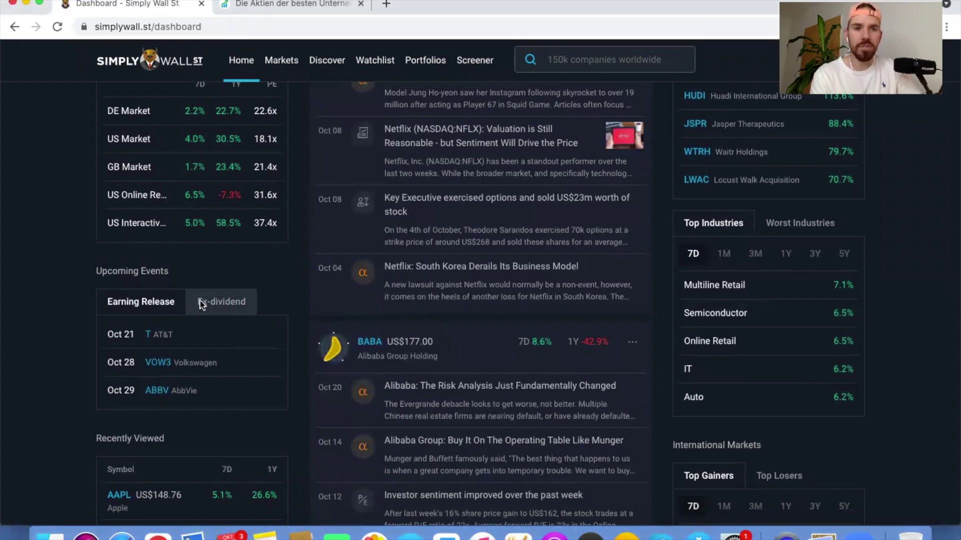
left_click(135, 304)
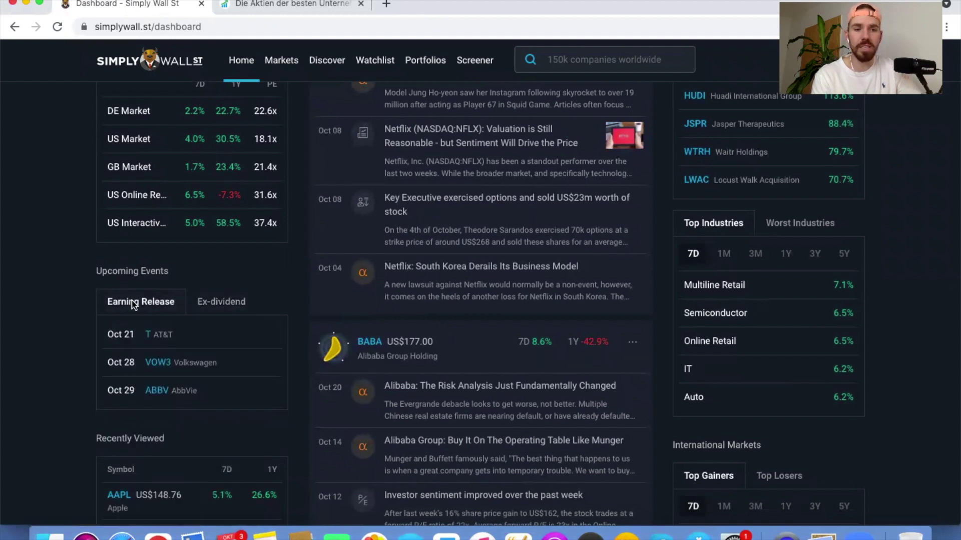
Step: Go to the Markets page to view the U.S. Stock Market Analysis (18.1x PE)
scroll(134, 304, "down", 1)
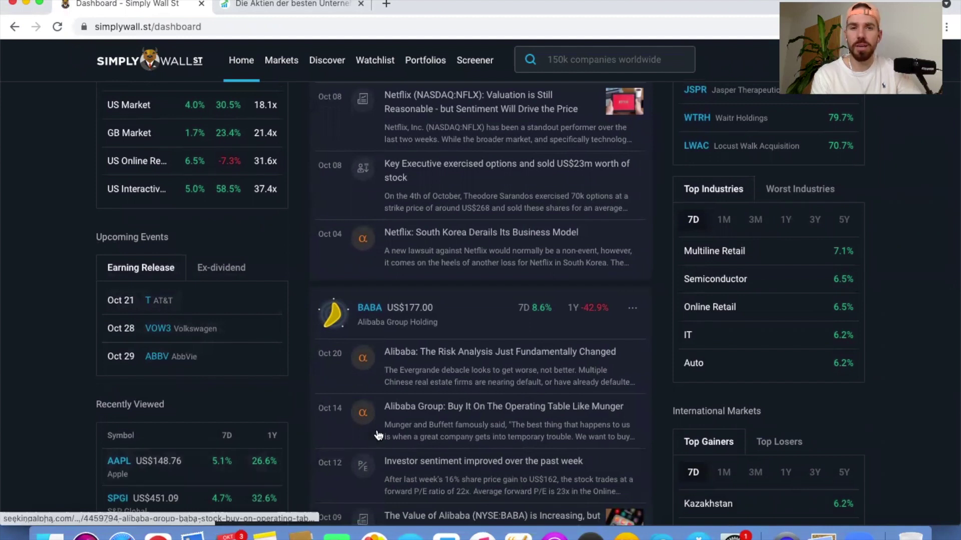
scroll(377, 435, "up", 1)
scroll(378, 435, "up", 1)
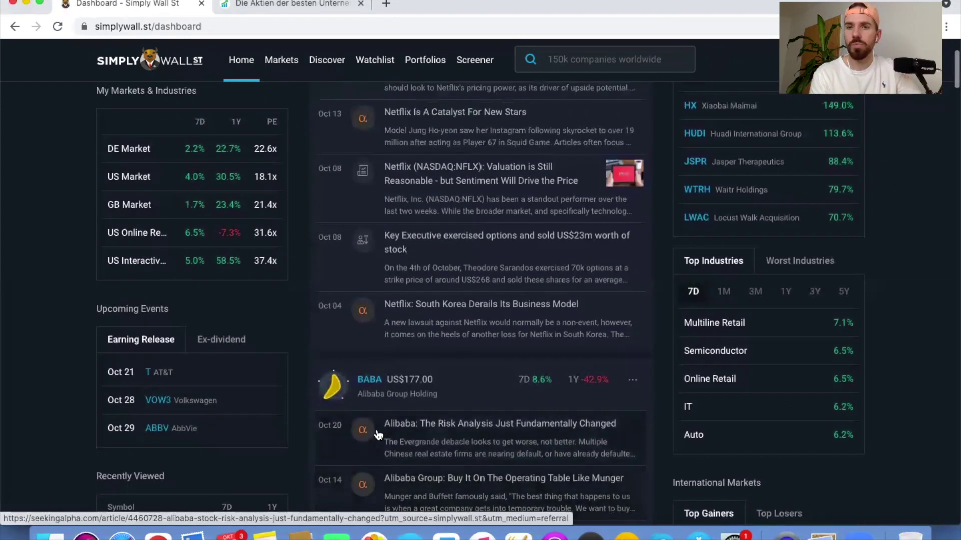
scroll(378, 435, "up", 2)
scroll(378, 435, "up", 2)
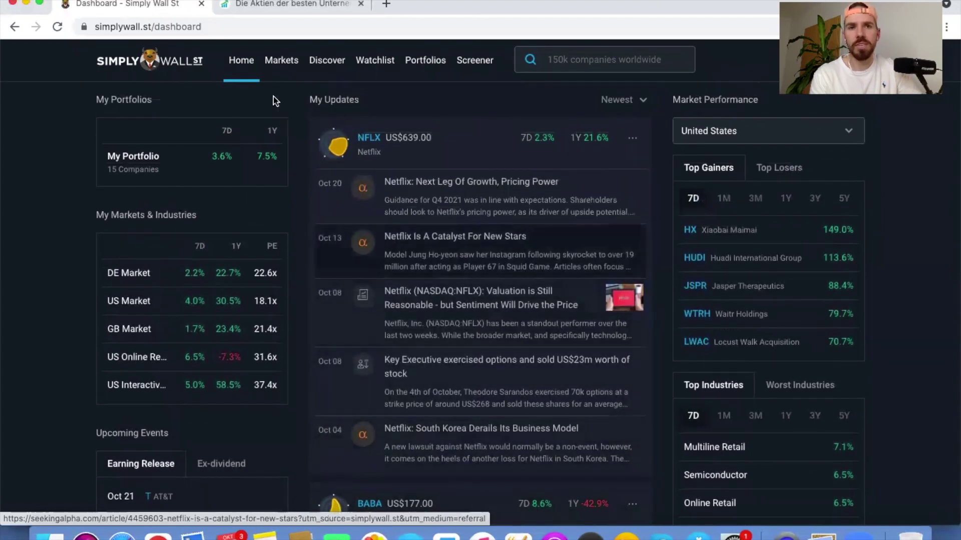
left_click(273, 64)
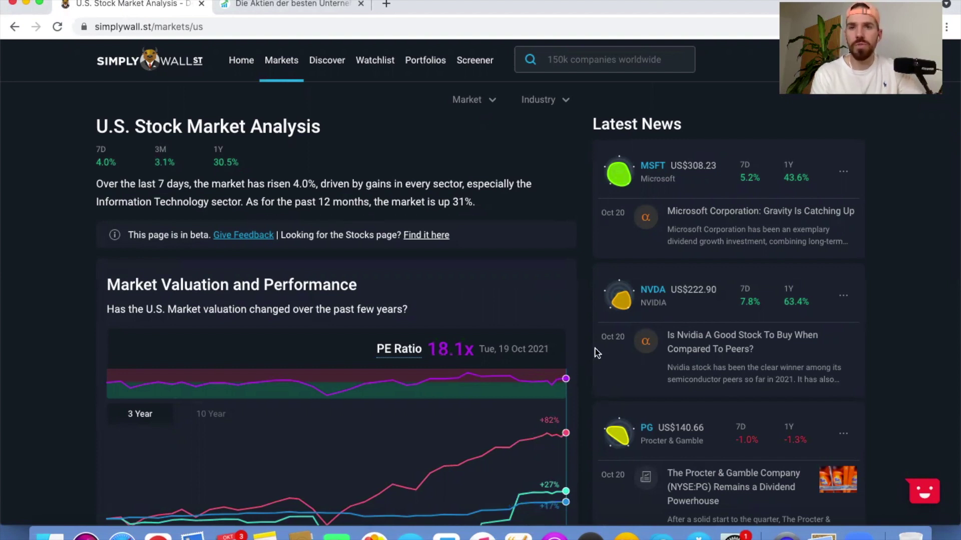
Step: Scroll down through the U.S. market's Sector Trends and Top Gainers sections
scroll(471, 385, "down", 1)
scroll(472, 385, "down", 5)
scroll(471, 385, "down", 2)
scroll(471, 385, "down", 2)
scroll(472, 385, "down", 2)
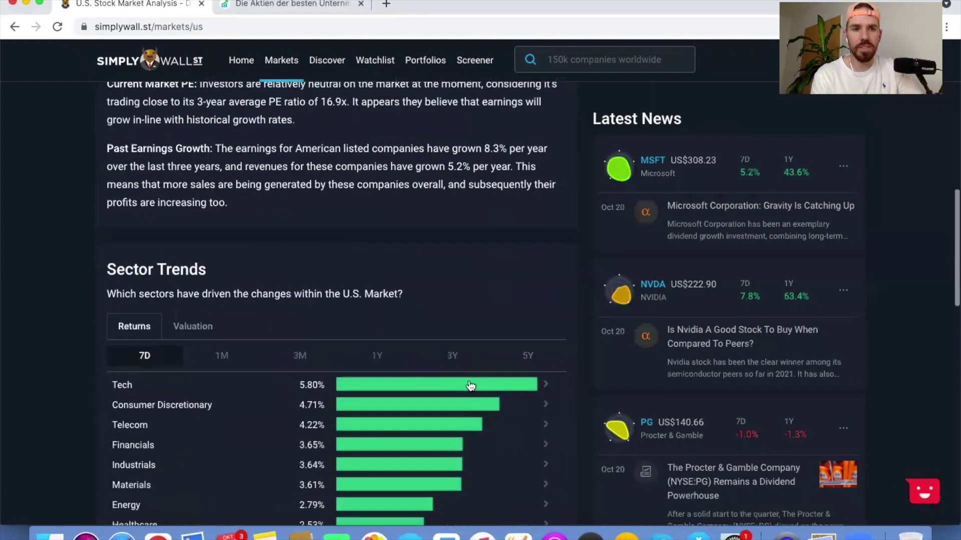
scroll(471, 385, "down", 3)
scroll(470, 385, "down", 1)
scroll(470, 385, "down", 1)
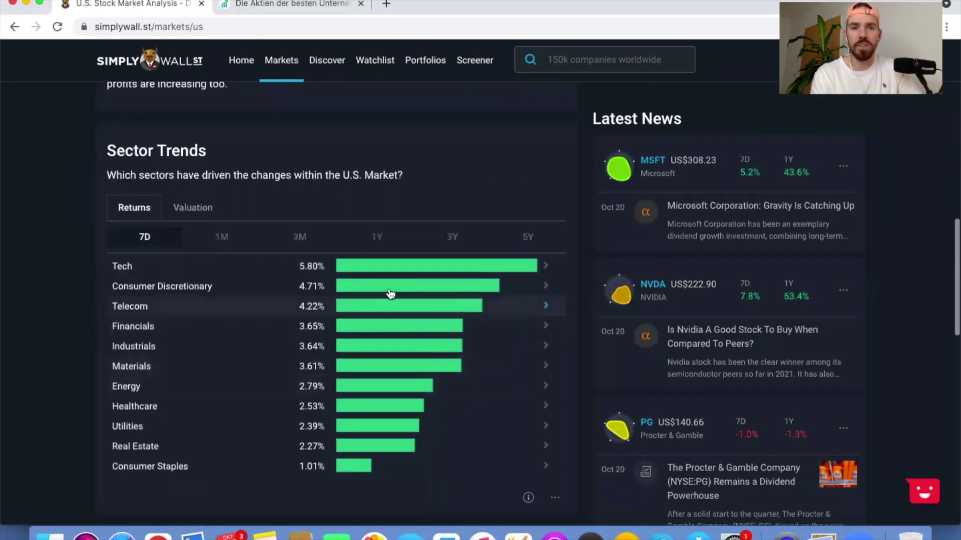
mouse_move(417, 404)
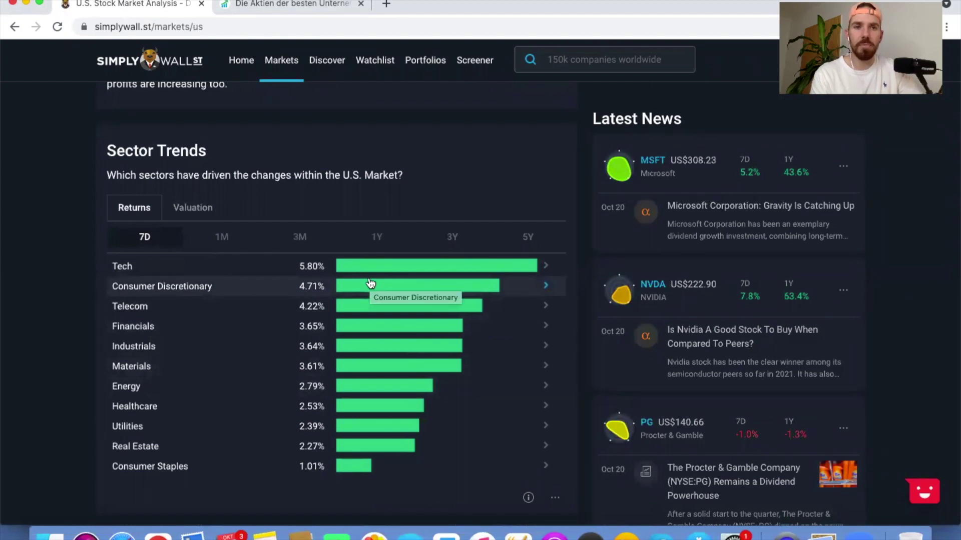
scroll(370, 283, "down", 2)
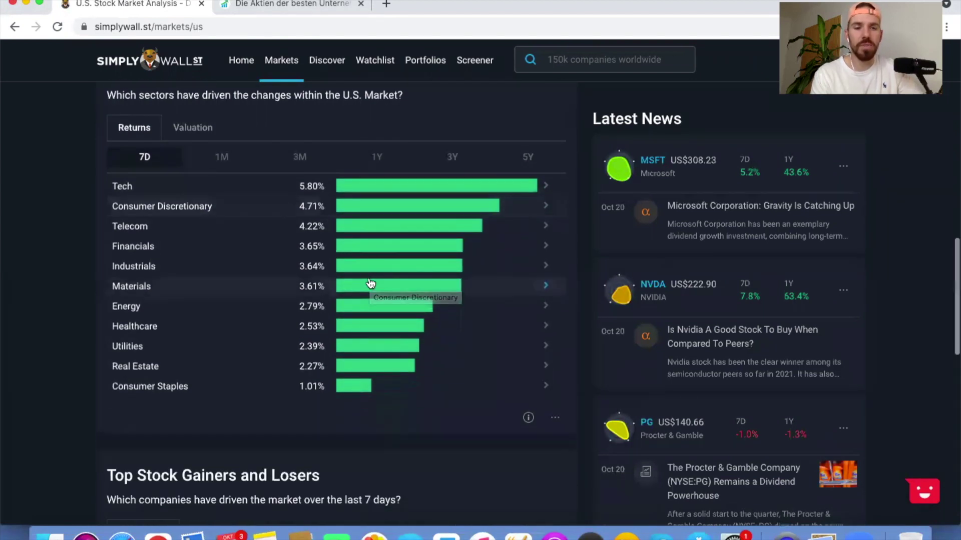
scroll(370, 284, "down", 2)
scroll(370, 283, "down", 1)
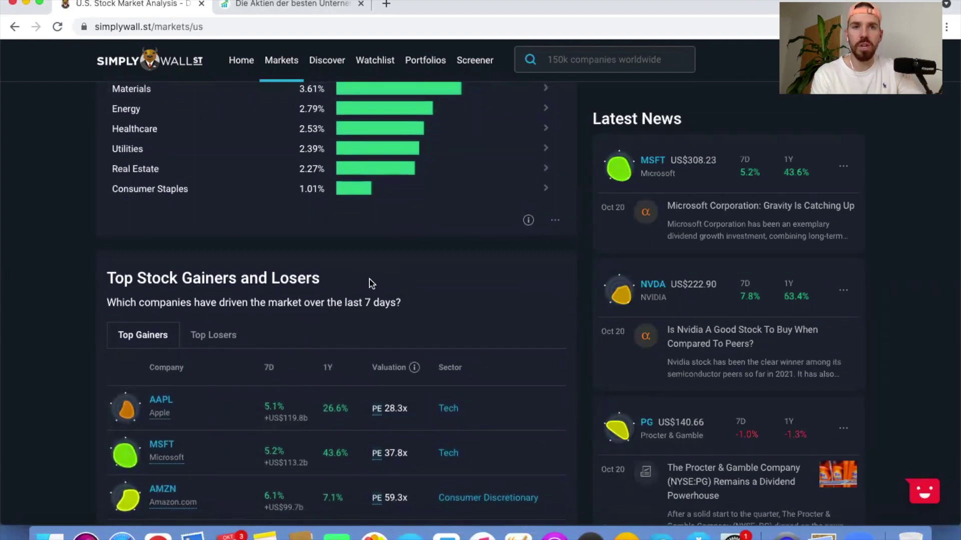
Step: Return to the top and open the Investing Ideas collections under Discover
scroll(370, 283, "up", 3)
scroll(370, 283, "up", 2)
scroll(370, 283, "up", 2)
scroll(370, 284, "up", 2)
scroll(370, 283, "up", 2)
scroll(368, 266, "up", 4)
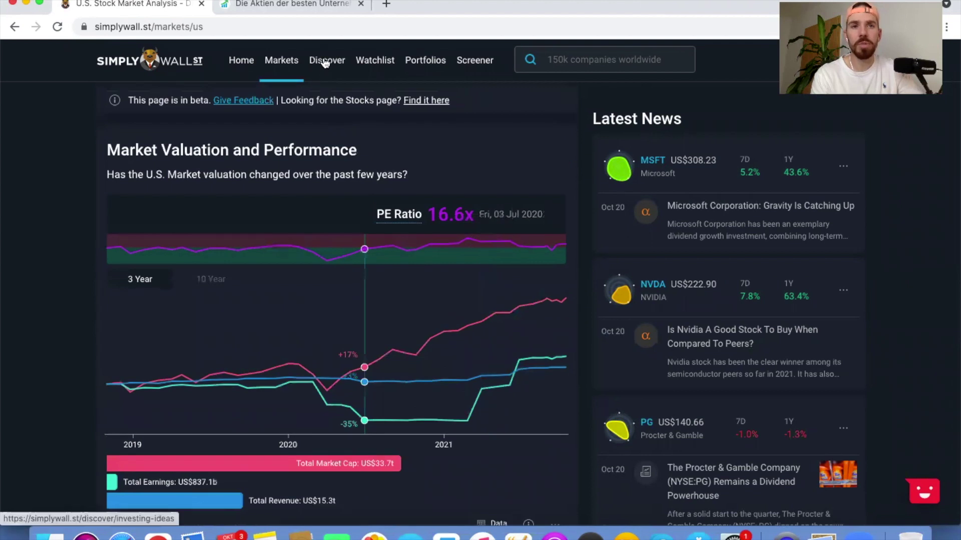
left_click(324, 61)
Step: Open the U.S. Tech Stocks list of 193 companies and pick Apple (AAPL)
scroll(324, 60, "up", 1)
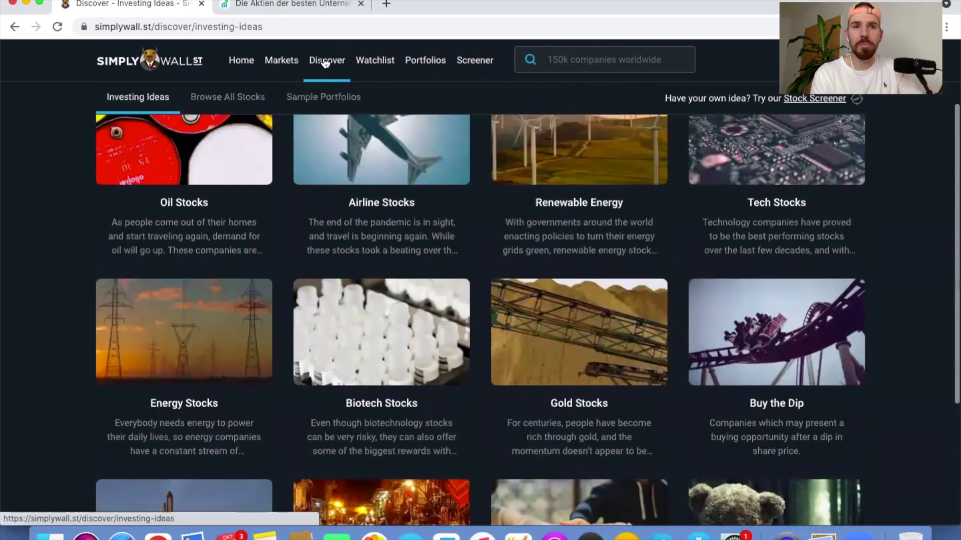
scroll(324, 61, "up", 1)
scroll(324, 61, "up", 1)
scroll(325, 61, "up", 1)
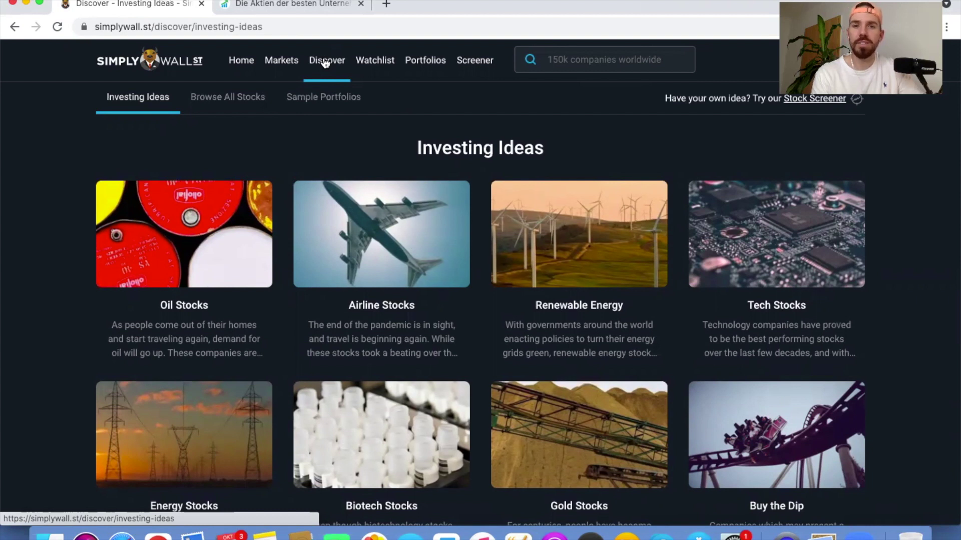
left_click(755, 218)
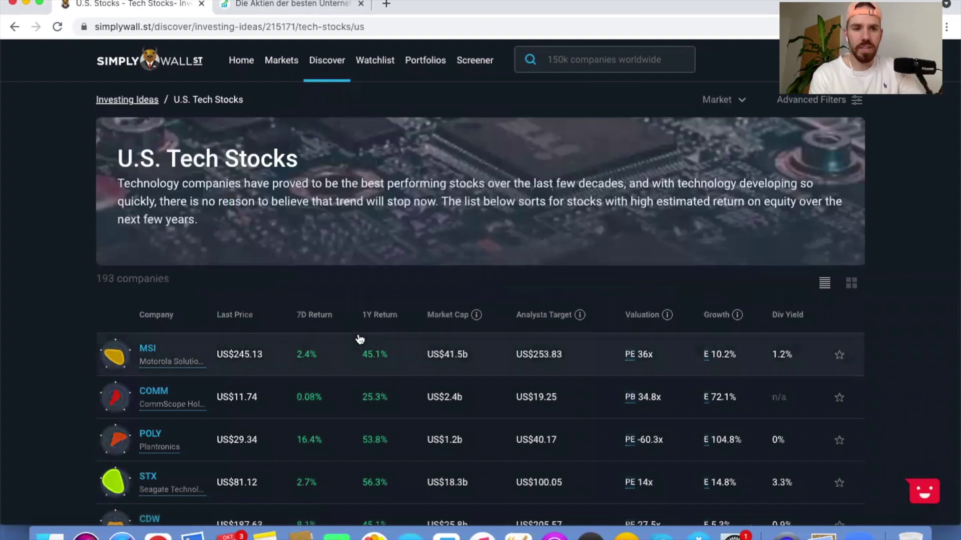
scroll(261, 385, "down", 3)
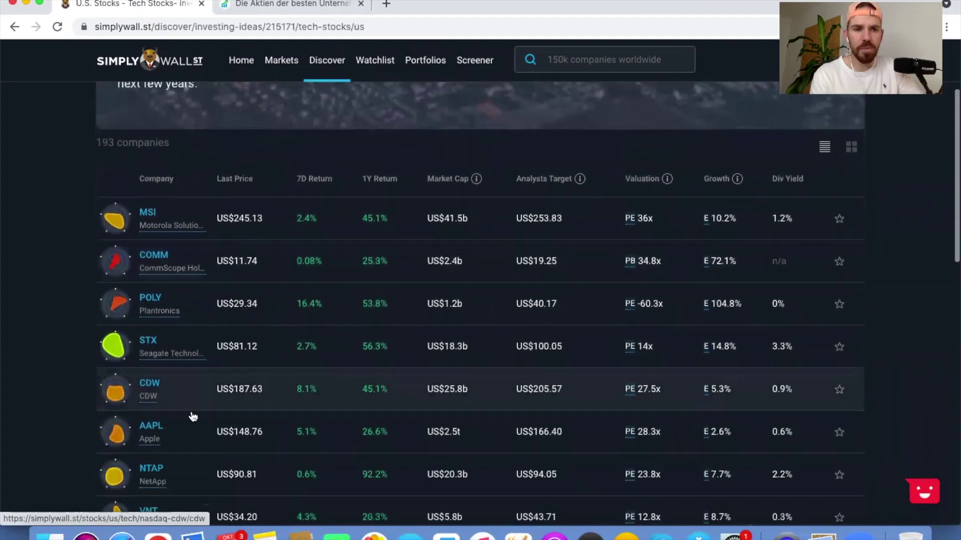
left_click(157, 426)
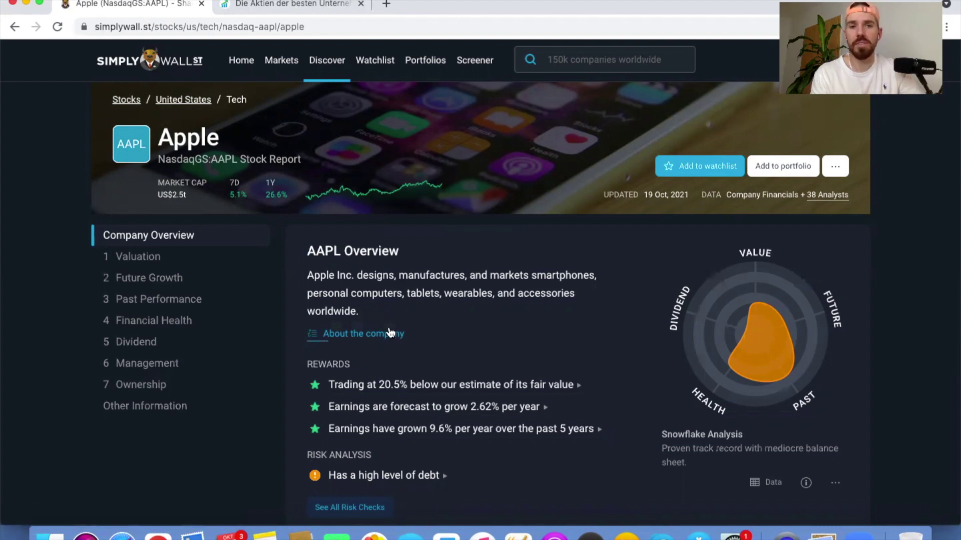
Step: Scroll down Apple's report past the rewards and high-debt risk summary
scroll(390, 333, "down", 2)
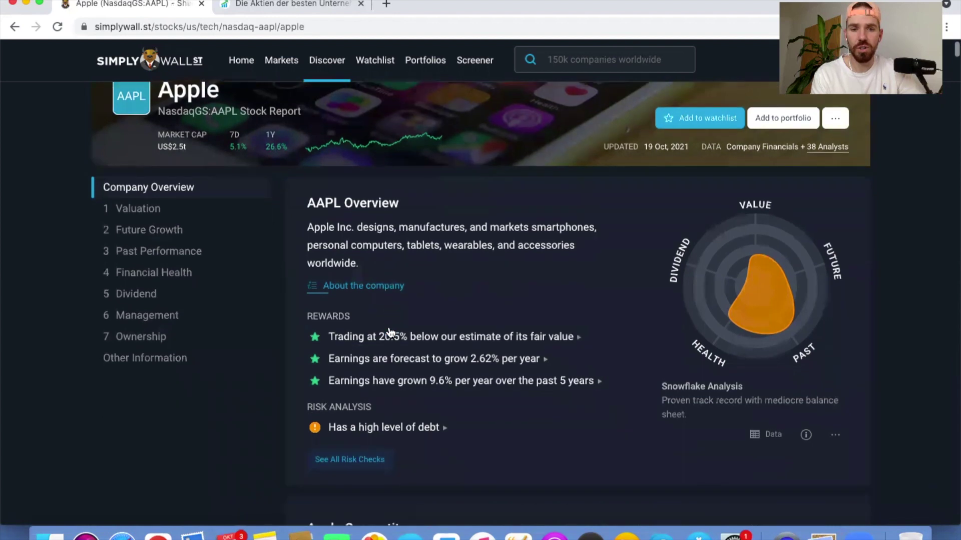
scroll(390, 332, "down", 3)
scroll(392, 331, "down", 2)
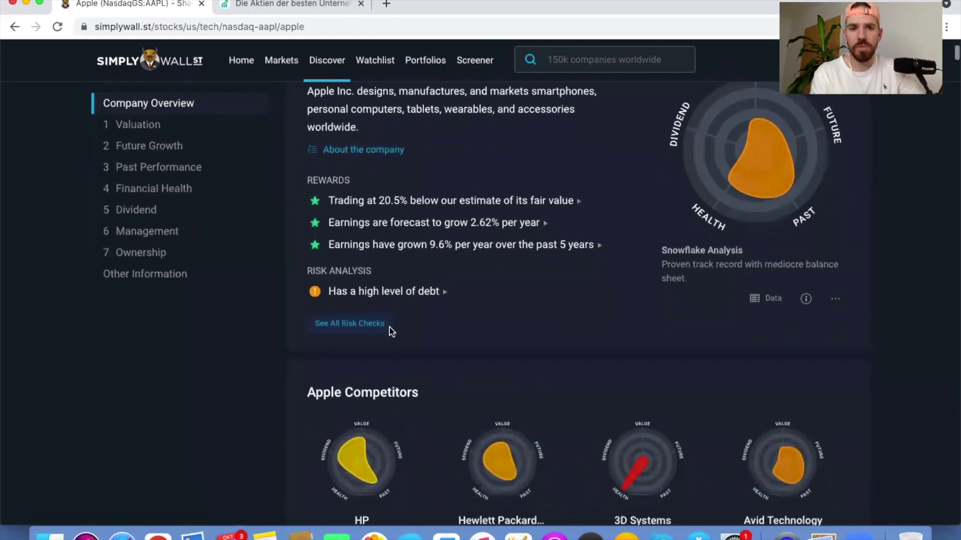
scroll(391, 333, "down", 3)
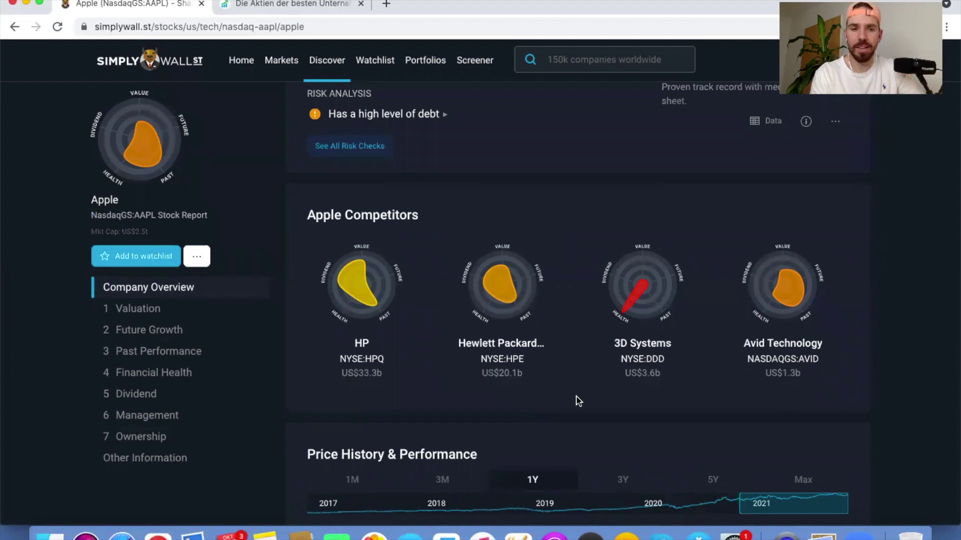
scroll(575, 397, "down", 3)
scroll(578, 400, "down", 2)
scroll(577, 401, "down", 4)
scroll(577, 400, "down", 3)
scroll(577, 400, "down", 3)
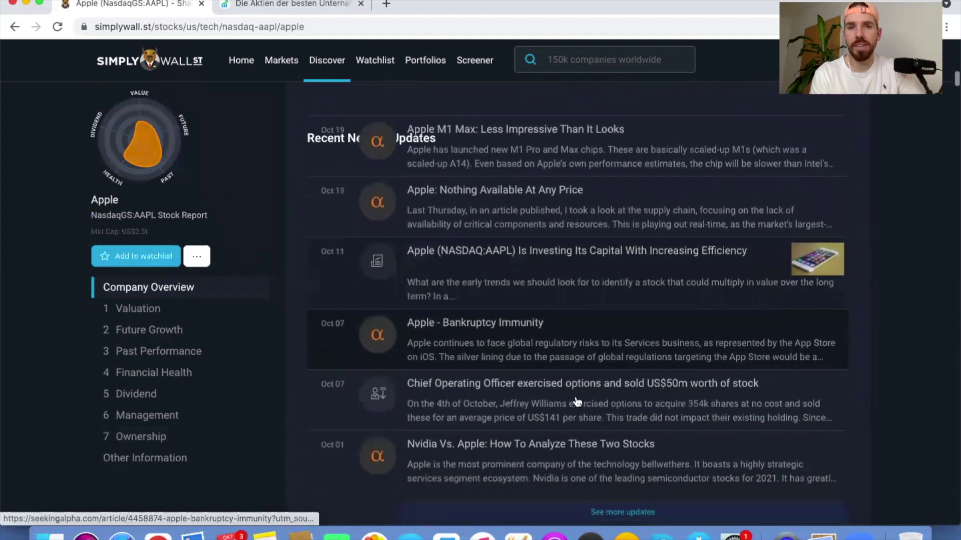
scroll(577, 401, "down", 3)
scroll(577, 400, "down", 3)
scroll(578, 400, "down", 2)
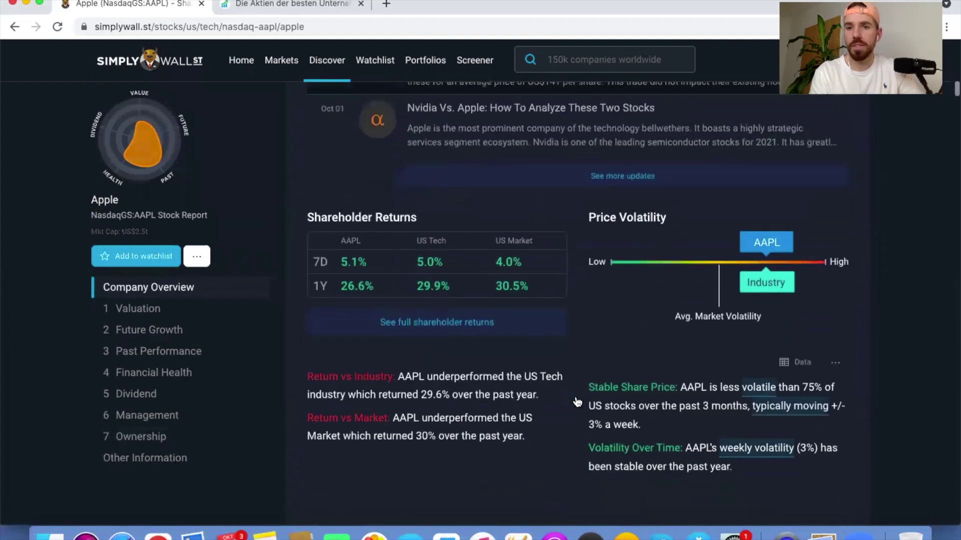
scroll(578, 400, "down", 2)
scroll(578, 401, "down", 2)
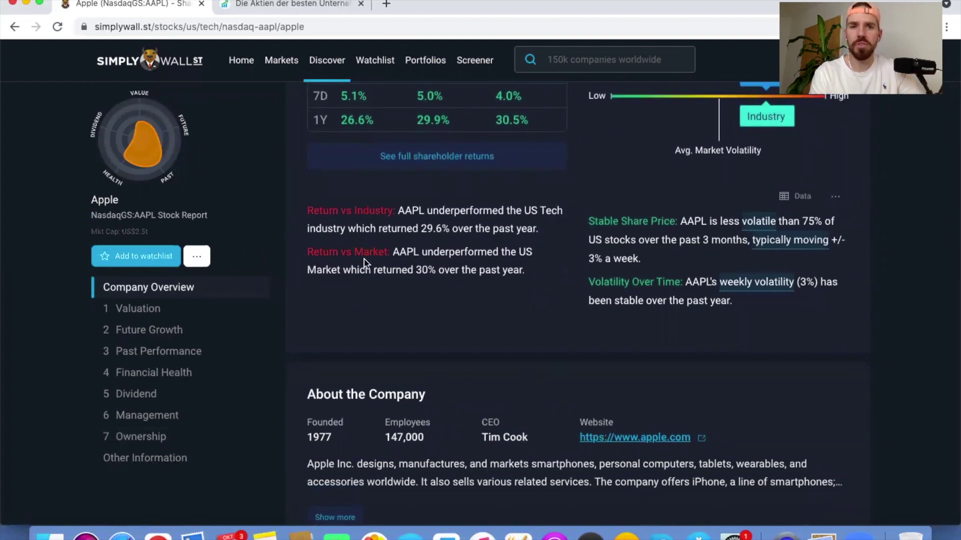
scroll(365, 260, "down", 2)
scroll(365, 261, "down", 5)
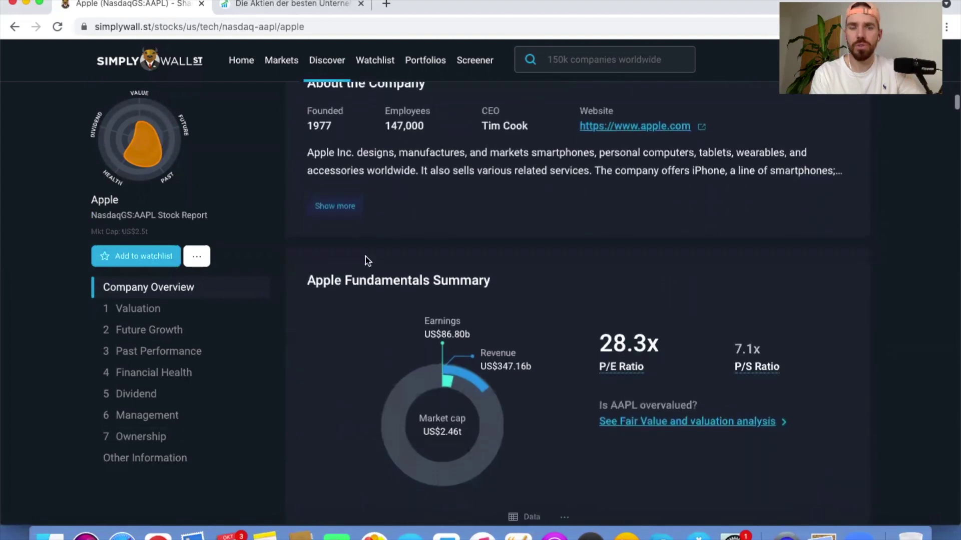
scroll(368, 260, "down", 2)
scroll(367, 261, "down", 1)
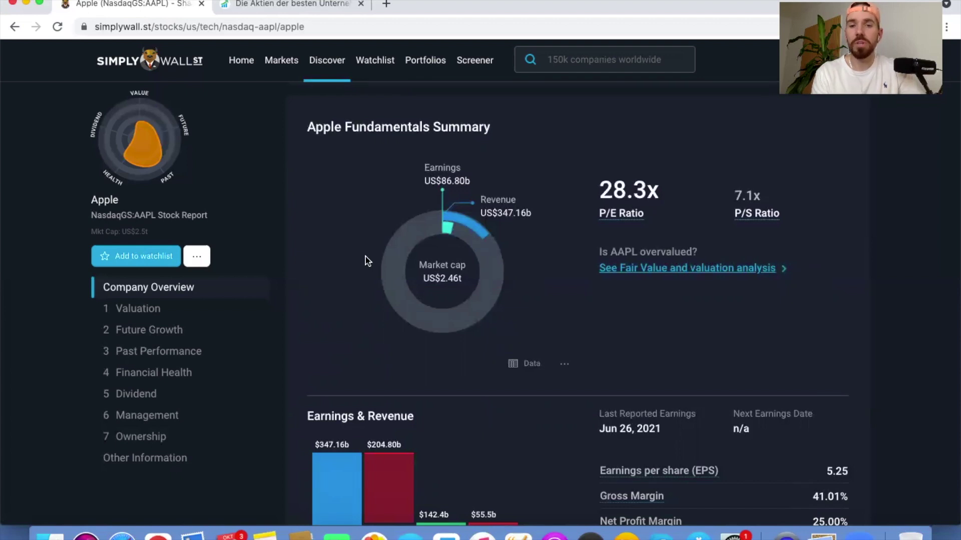
scroll(367, 261, "down", 2)
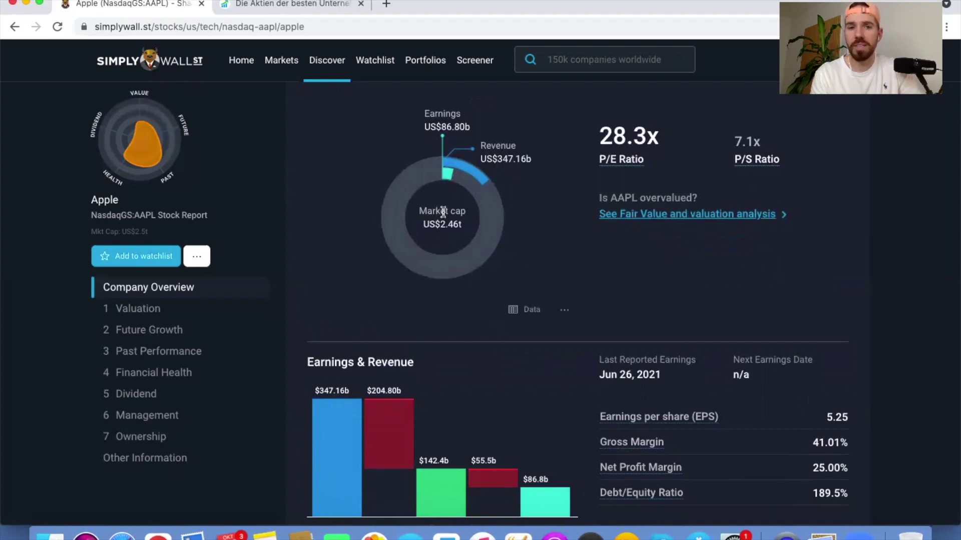
scroll(443, 212, "down", 5)
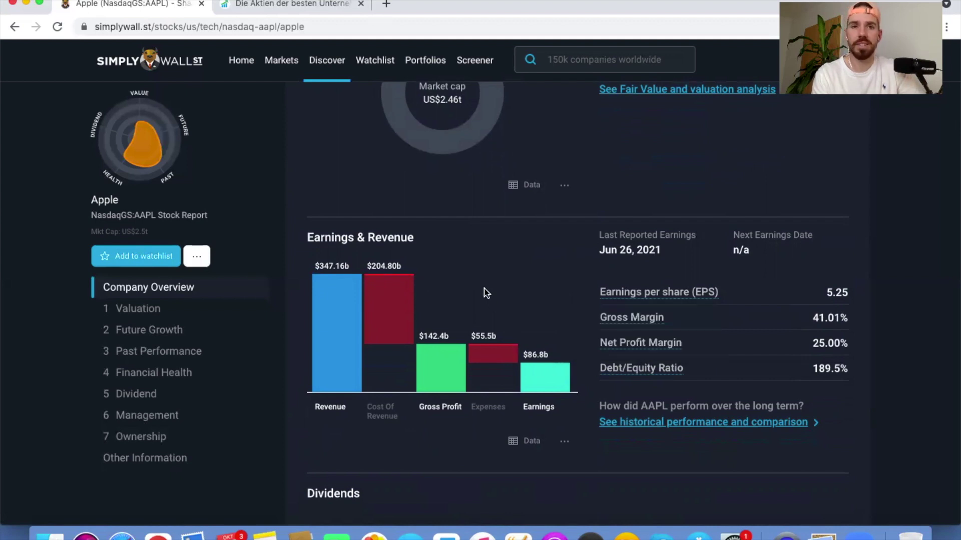
left_click(152, 310)
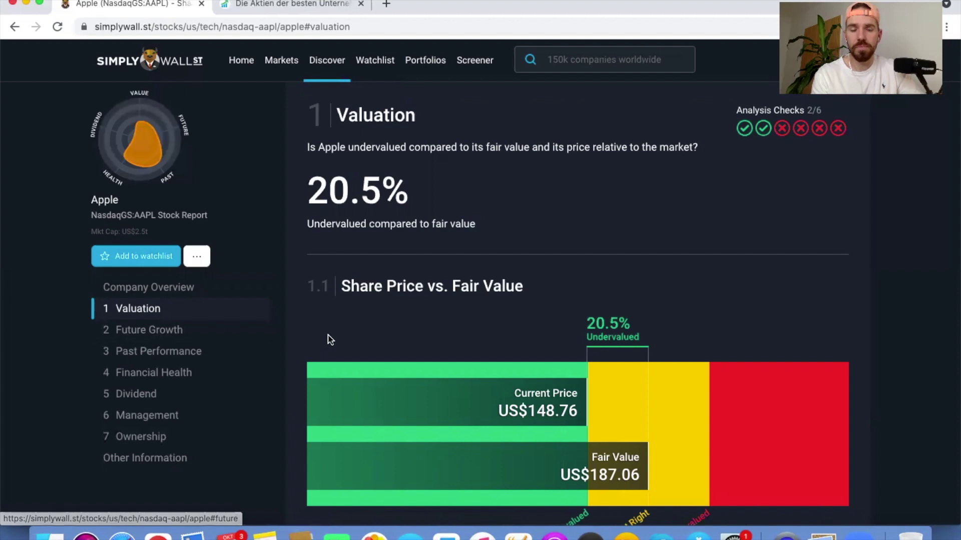
Step: Scroll through Apple's Price to Earnings and PEG valuation sections
scroll(328, 339, "down", 3)
scroll(328, 338, "down", 5)
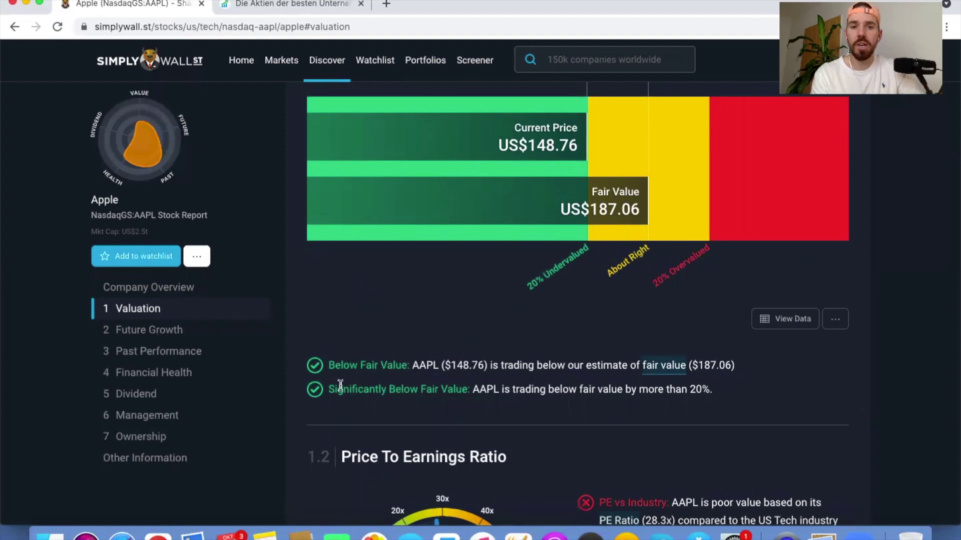
scroll(340, 386, "down", 3)
scroll(340, 386, "down", 2)
scroll(341, 389, "down", 3)
scroll(341, 391, "down", 1)
scroll(342, 390, "down", 1)
scroll(342, 391, "down", 1)
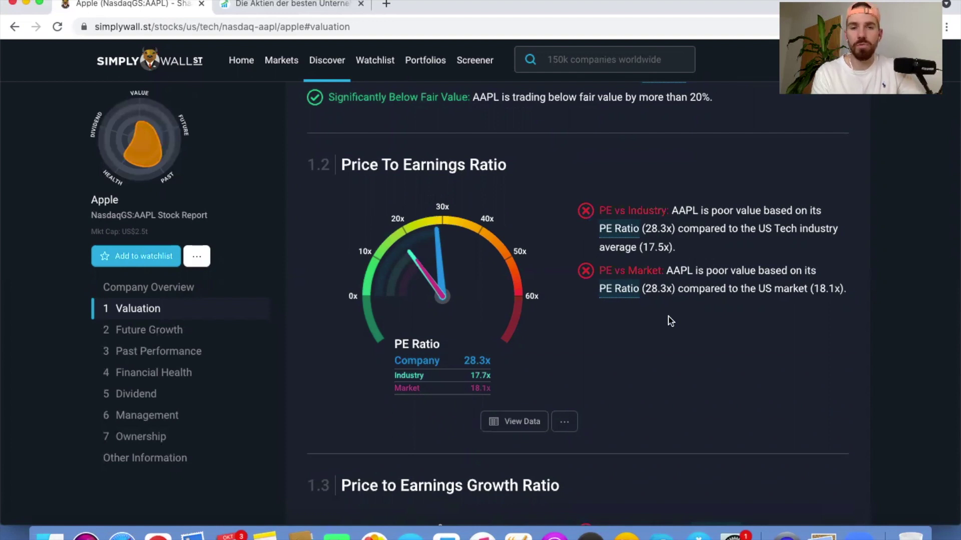
Step: Continue past Price to Book to Future Growth, showing 2.6% forecasted annual earnings growth
scroll(670, 321, "down", 2)
scroll(670, 321, "down", 2)
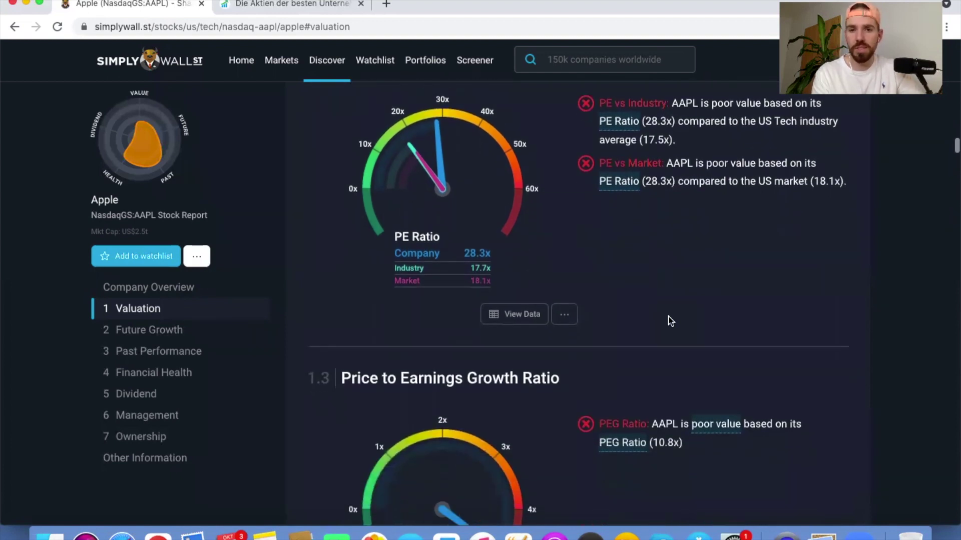
scroll(670, 318, "down", 3)
scroll(670, 318, "down", 2)
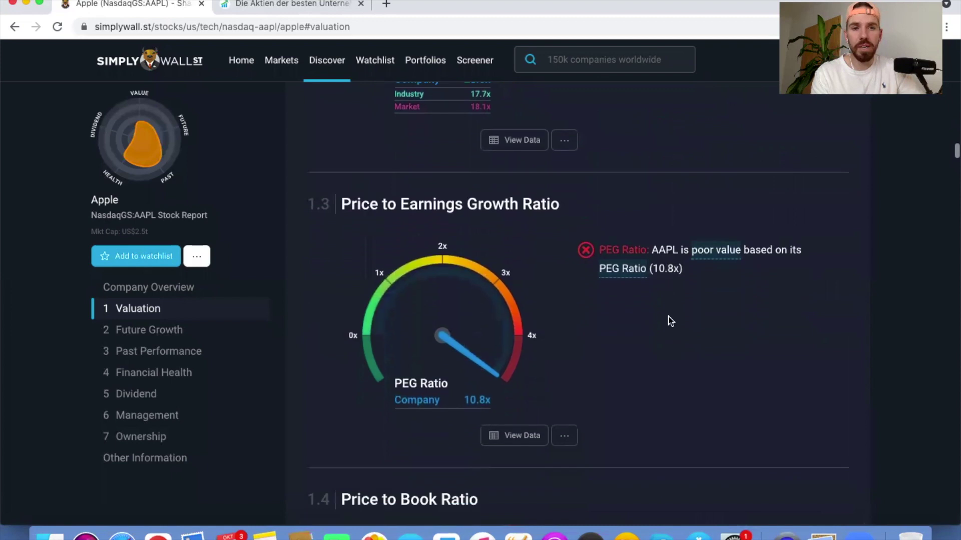
scroll(670, 321, "down", 3)
scroll(670, 321, "down", 2)
scroll(671, 321, "down", 2)
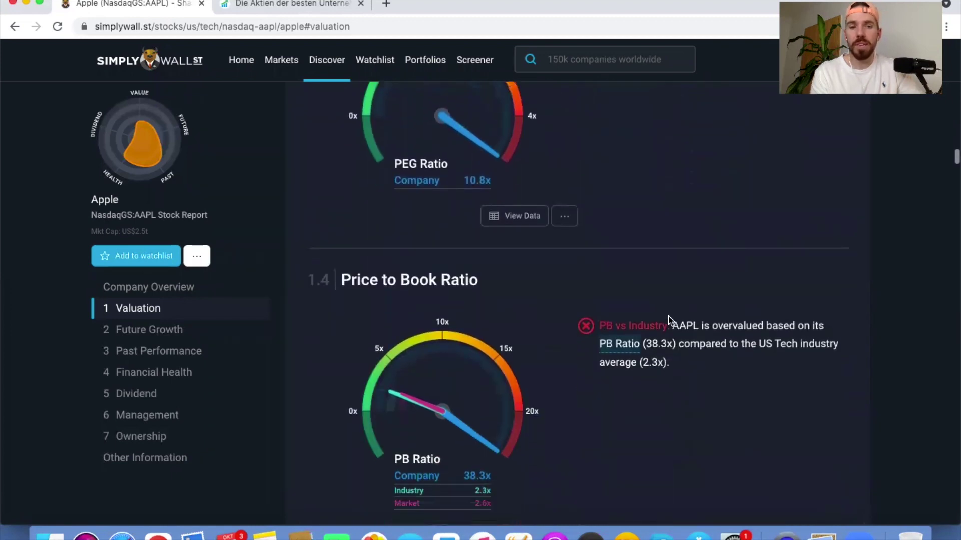
scroll(670, 320, "down", 2)
scroll(670, 320, "down", 3)
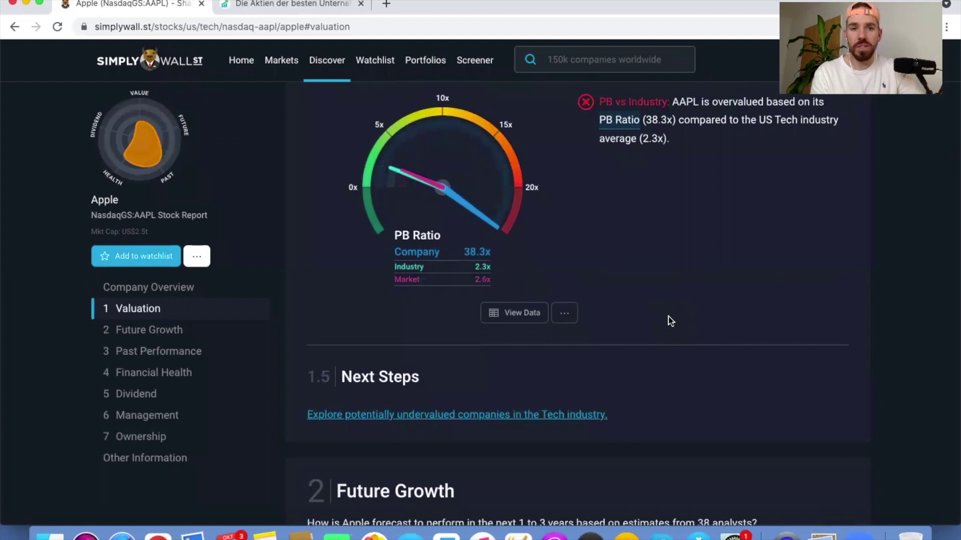
scroll(670, 321, "down", 1)
scroll(670, 321, "down", 3)
scroll(670, 321, "down", 3)
scroll(670, 321, "down", 2)
scroll(671, 321, "down", 1)
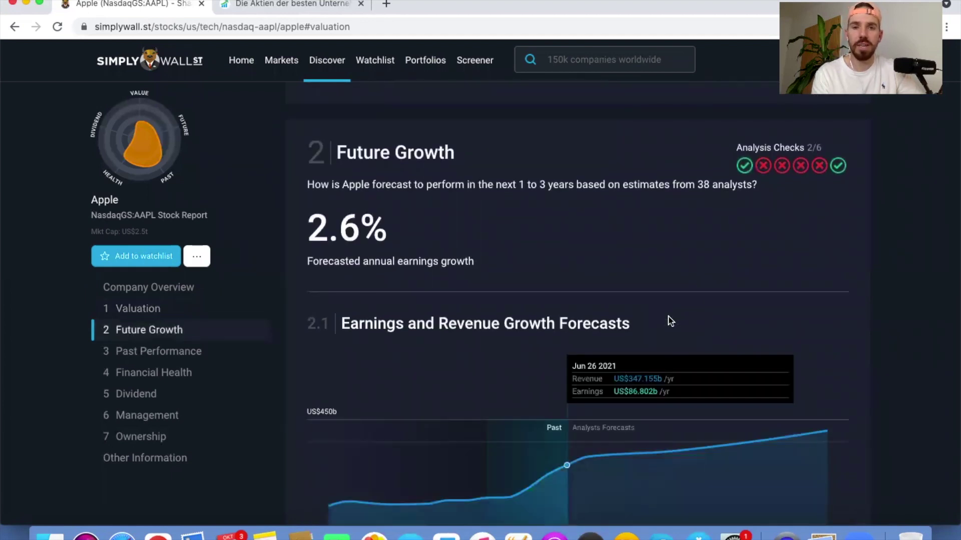
Step: Scroll through Apple's Future Growth and Past Performance sections
scroll(670, 320, "down", 3)
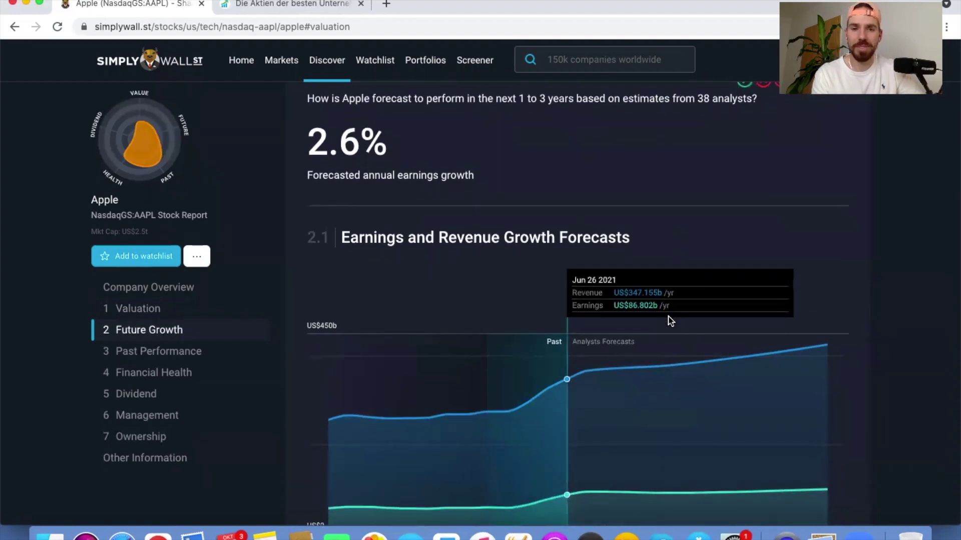
scroll(671, 321, "down", 4)
scroll(671, 321, "down", 4)
scroll(671, 321, "down", 2)
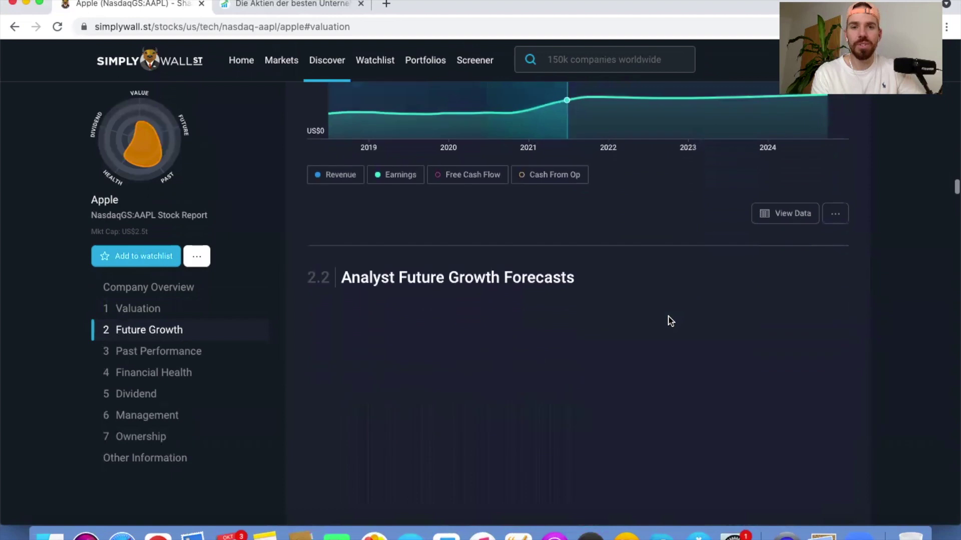
scroll(671, 321, "down", 3)
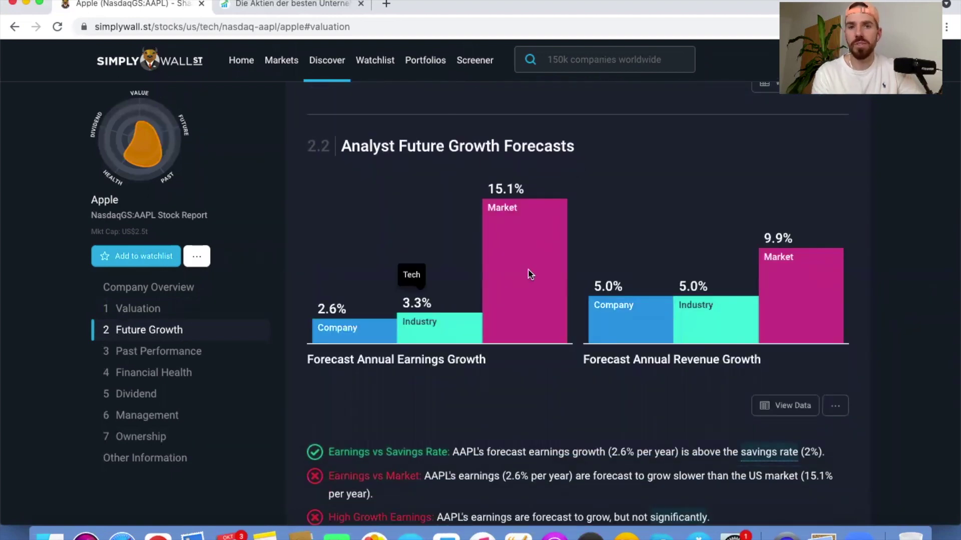
scroll(530, 274, "down", 10)
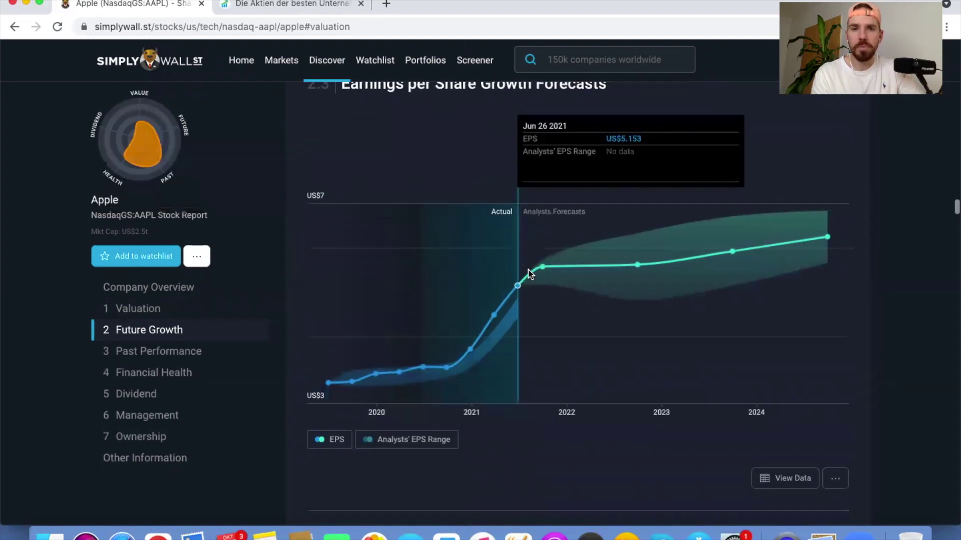
scroll(530, 274, "down", 5)
scroll(529, 274, "down", 2)
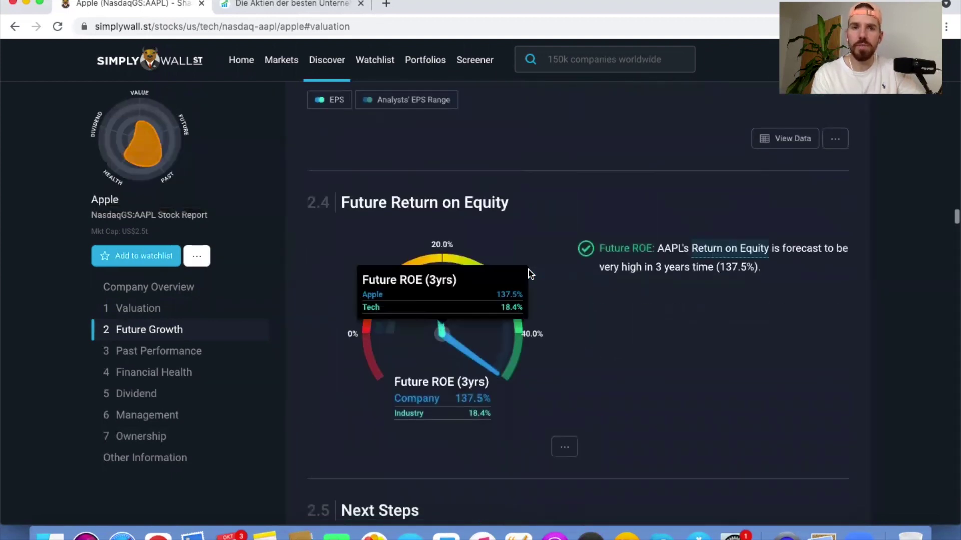
scroll(529, 274, "down", 1)
scroll(530, 274, "down", 3)
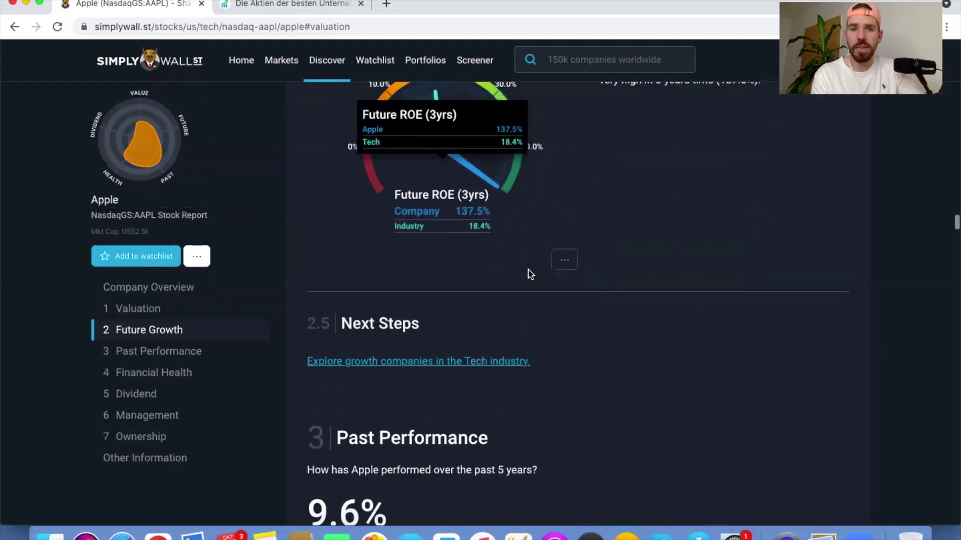
scroll(530, 274, "down", 3)
scroll(530, 274, "down", 2)
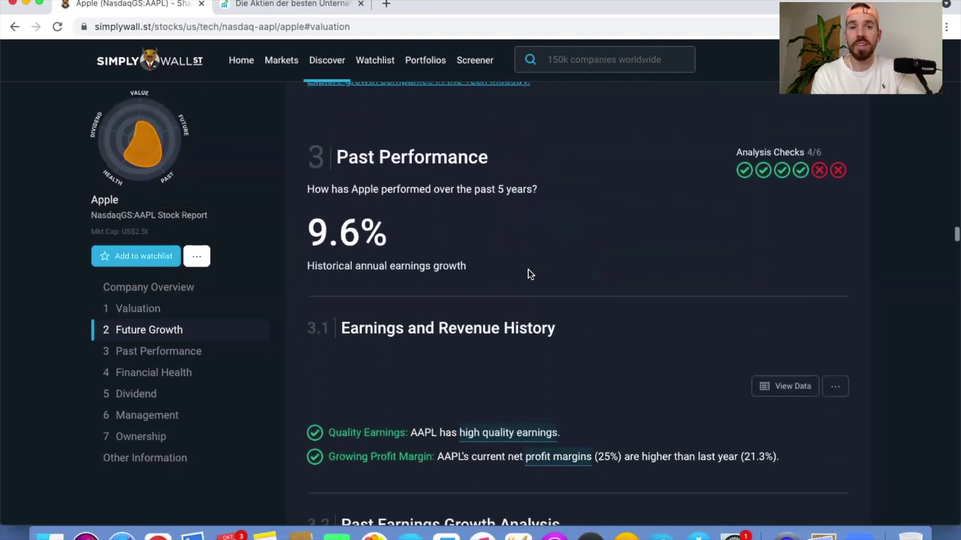
Step: Reach Financial Health: US$114.42b short-term assets versus US$107.75b liabilities
scroll(528, 269, "down", 1)
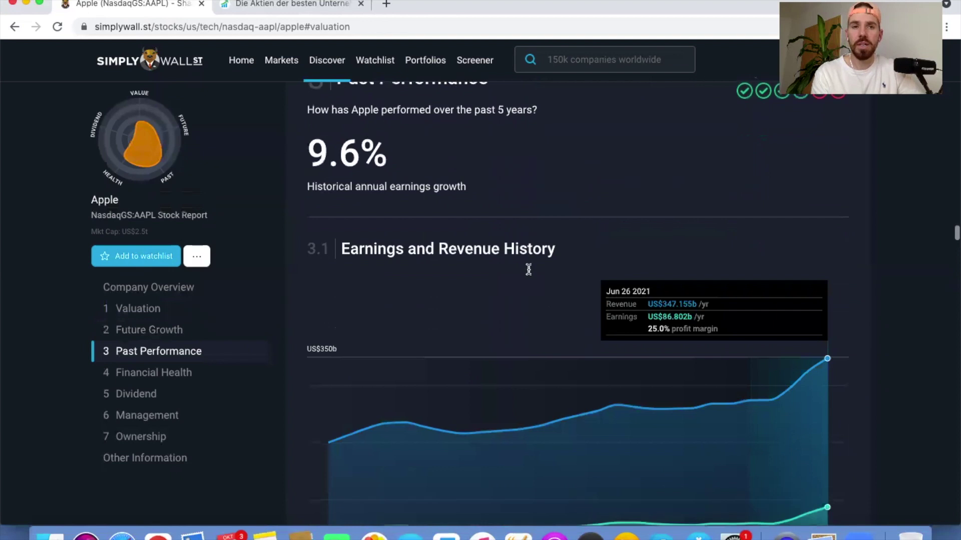
scroll(528, 269, "down", 5)
scroll(528, 269, "down", 2)
scroll(528, 270, "down", 1)
scroll(528, 269, "down", 1)
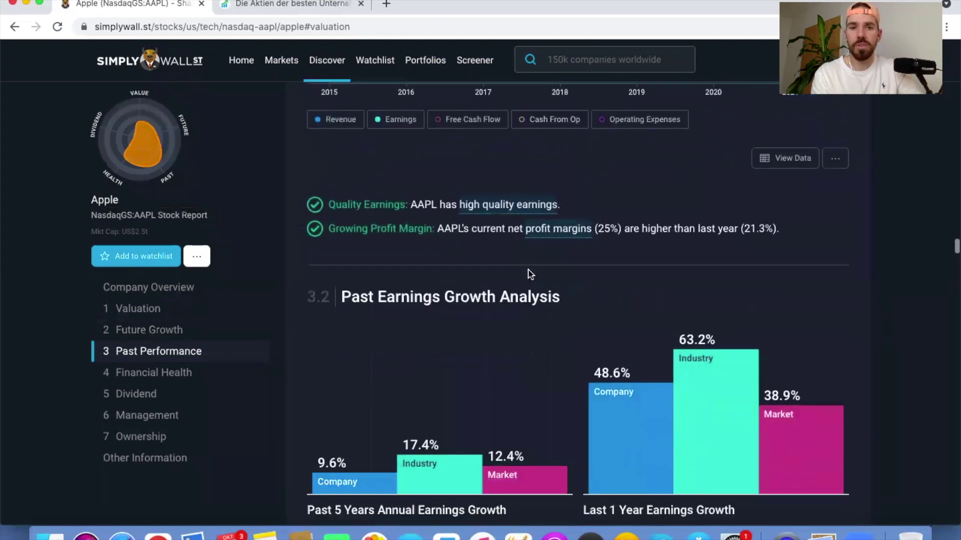
scroll(528, 269, "down", 1)
scroll(528, 270, "down", 4)
scroll(530, 273, "down", 3)
scroll(530, 273, "down", 2)
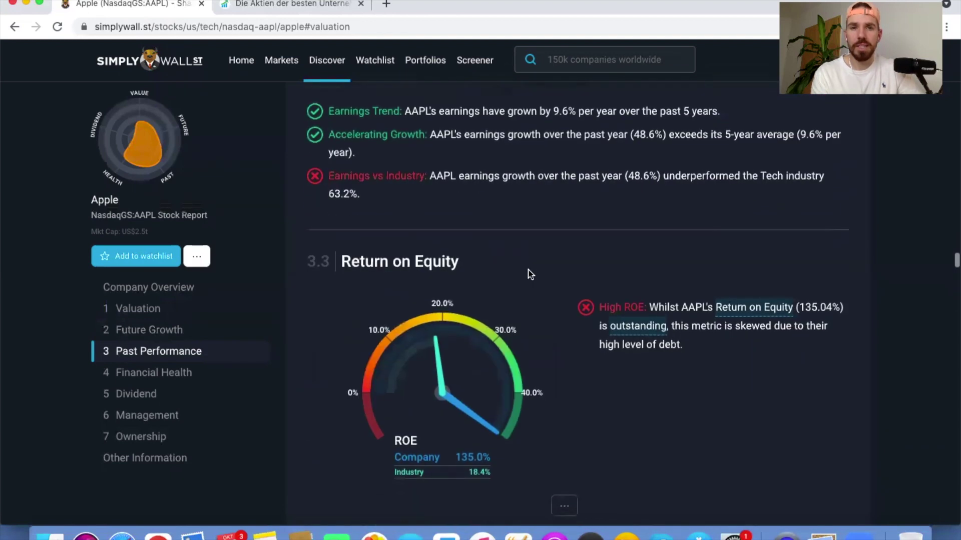
scroll(529, 273, "down", 2)
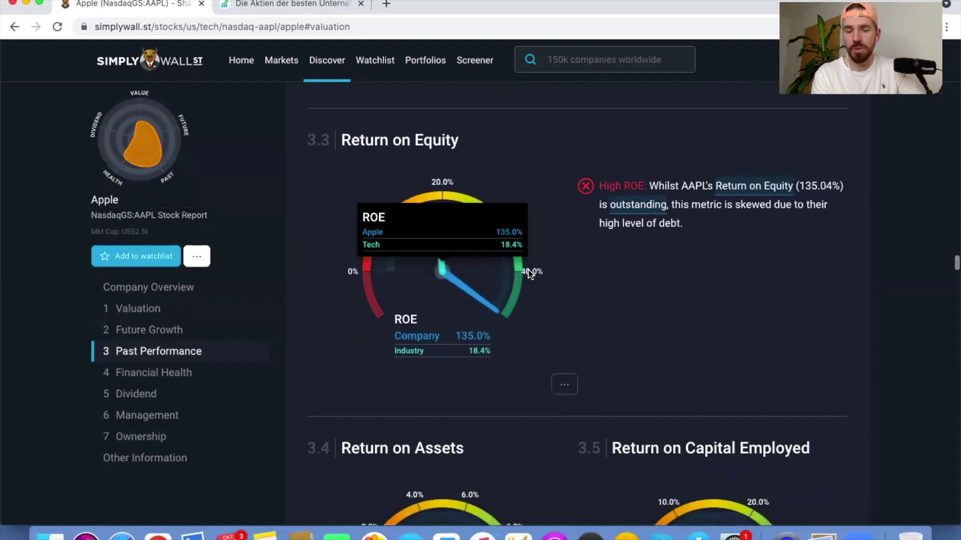
scroll(529, 272, "down", 2)
scroll(530, 273, "down", 1)
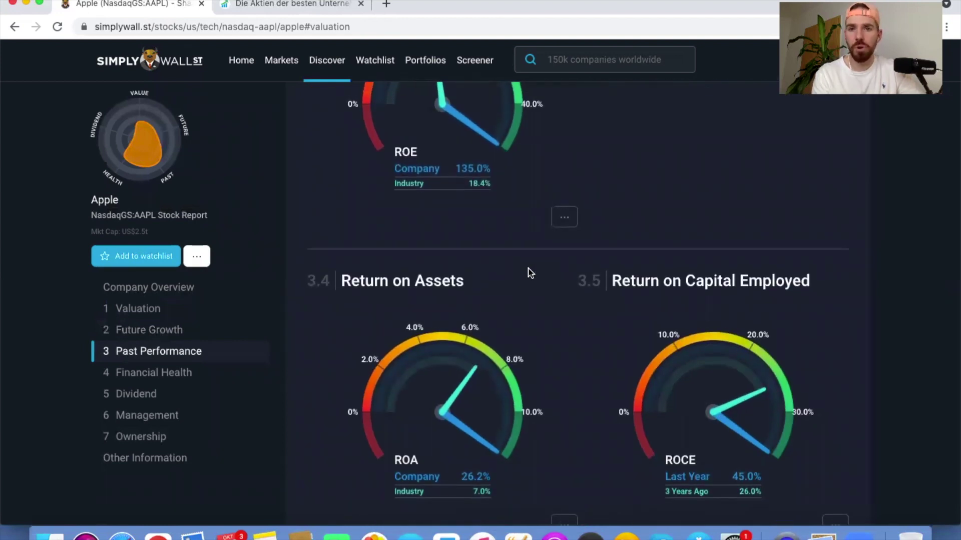
scroll(529, 273, "down", 2)
scroll(530, 273, "down", 2)
scroll(529, 272, "down", 1)
scroll(530, 273, "down", 3)
scroll(531, 273, "down", 2)
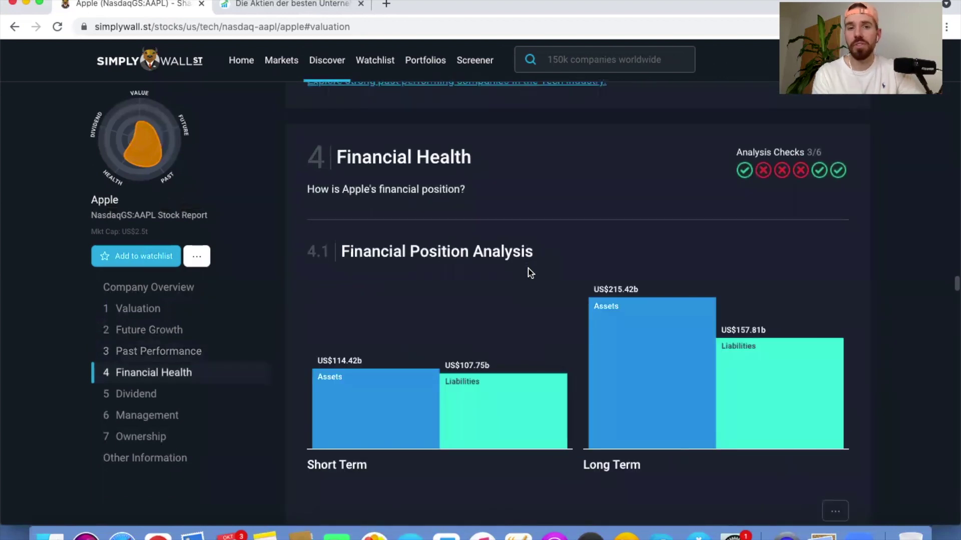
Step: Scroll to the Debt to Equity chart, then jump to Apple's Dividend section (0.59% yield)
scroll(530, 273, "down", 1)
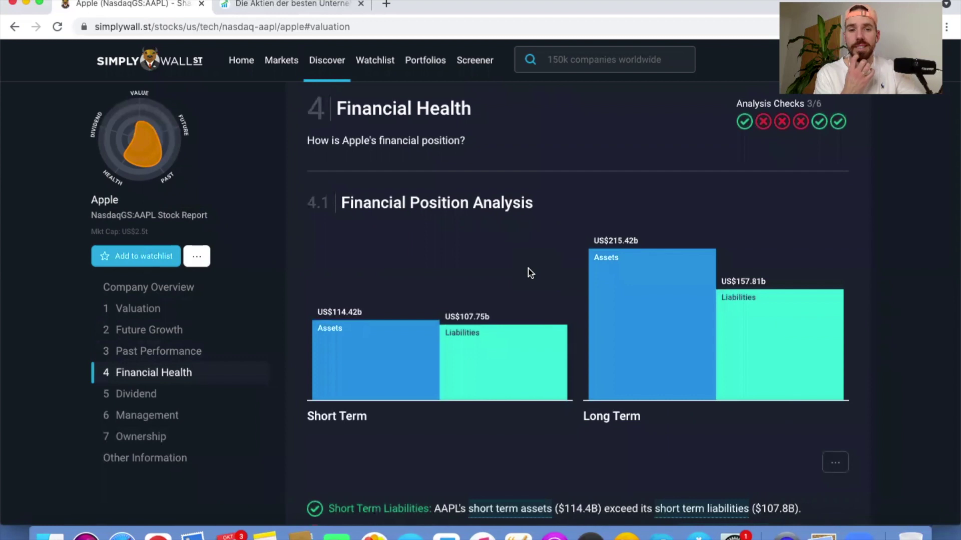
mouse_move(375, 409)
scroll(367, 367, "down", 1)
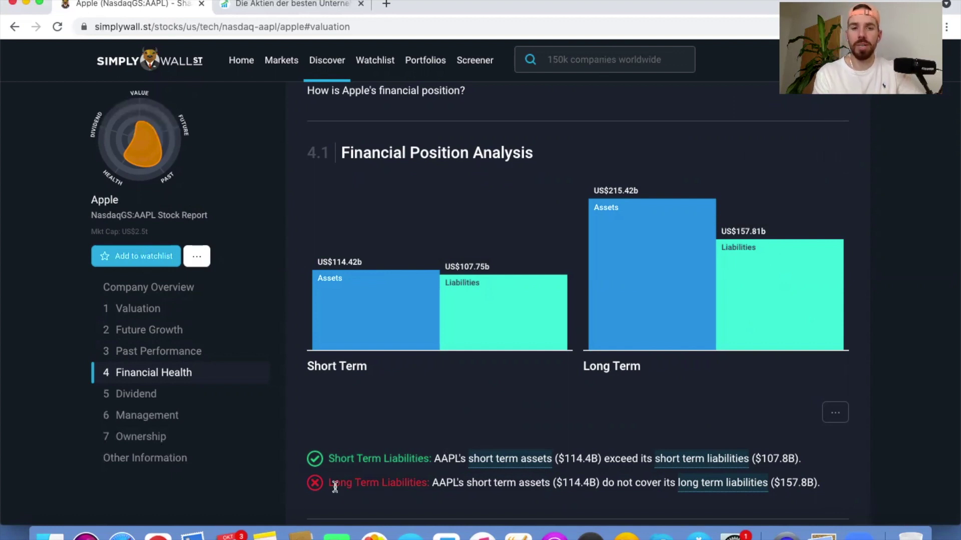
scroll(334, 487, "down", 3)
scroll(336, 490, "down", 3)
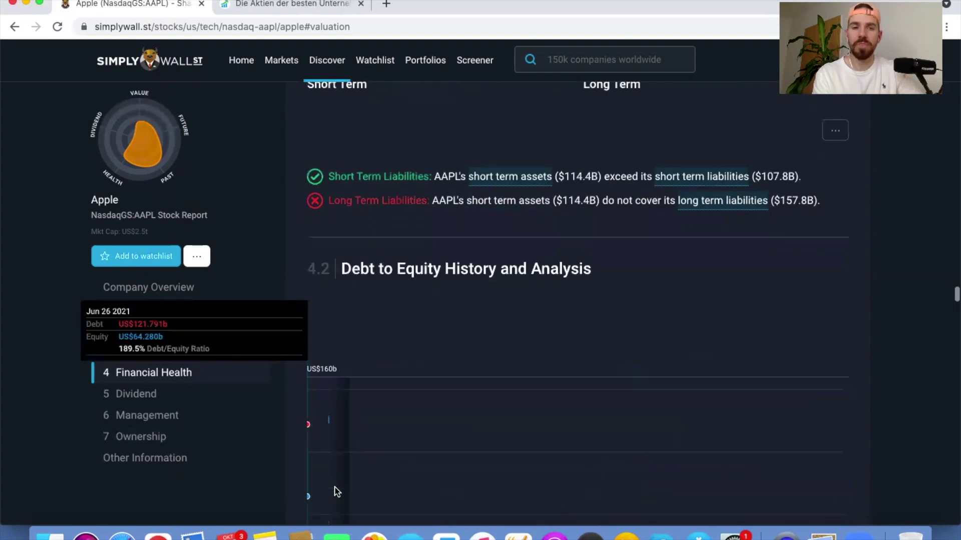
scroll(334, 492, "down", 2)
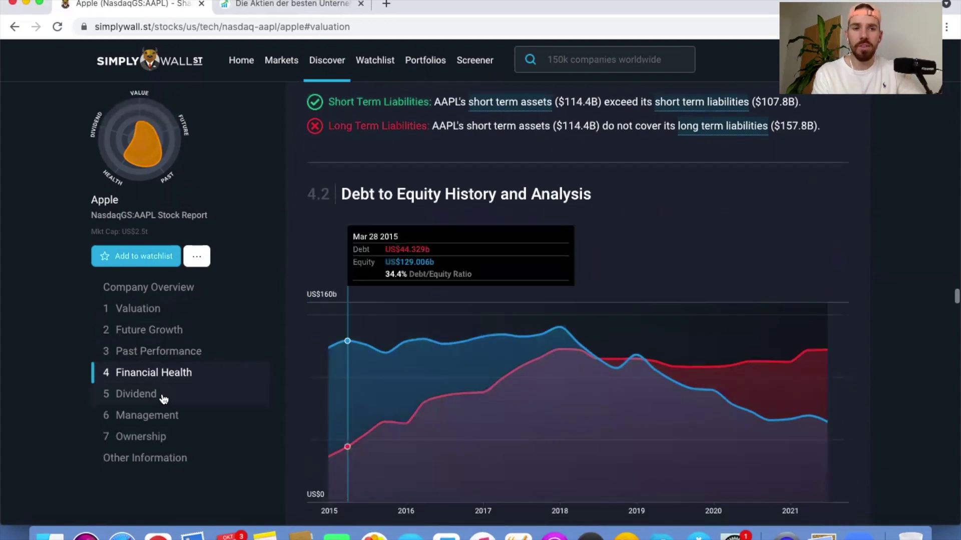
left_click(163, 399)
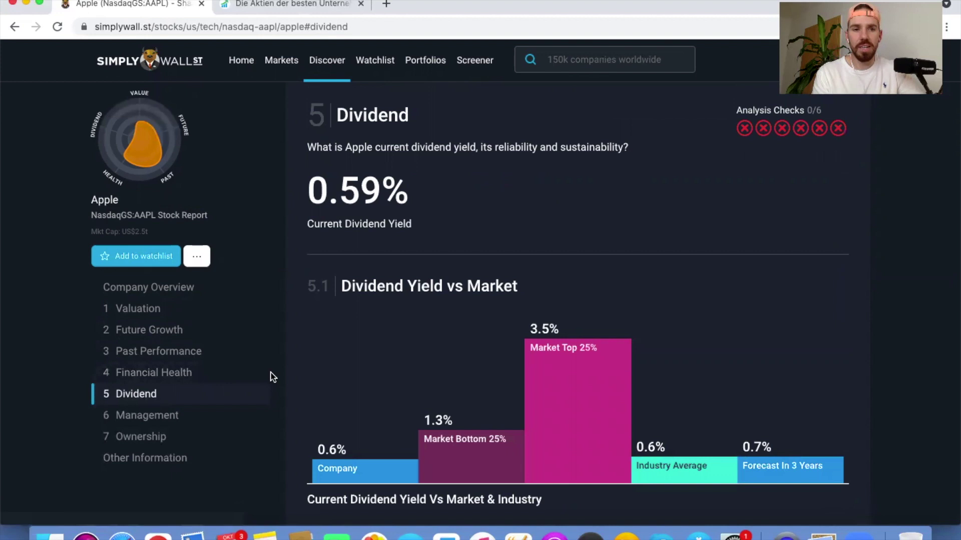
Step: Jump to Apple's Management section and expand the CEO's full biography (10.17yrs tenure)
left_click(151, 418)
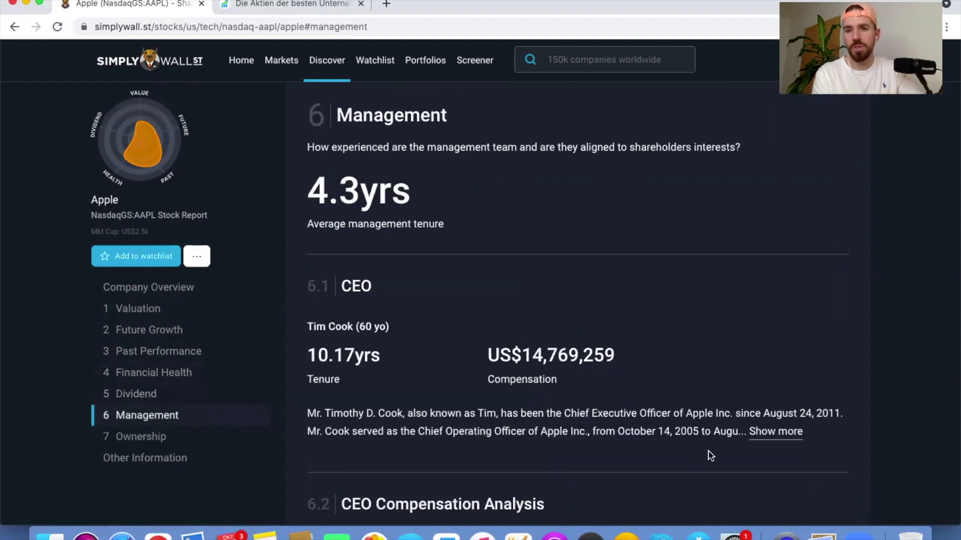
left_click(773, 434)
scroll(773, 428, "down", 5)
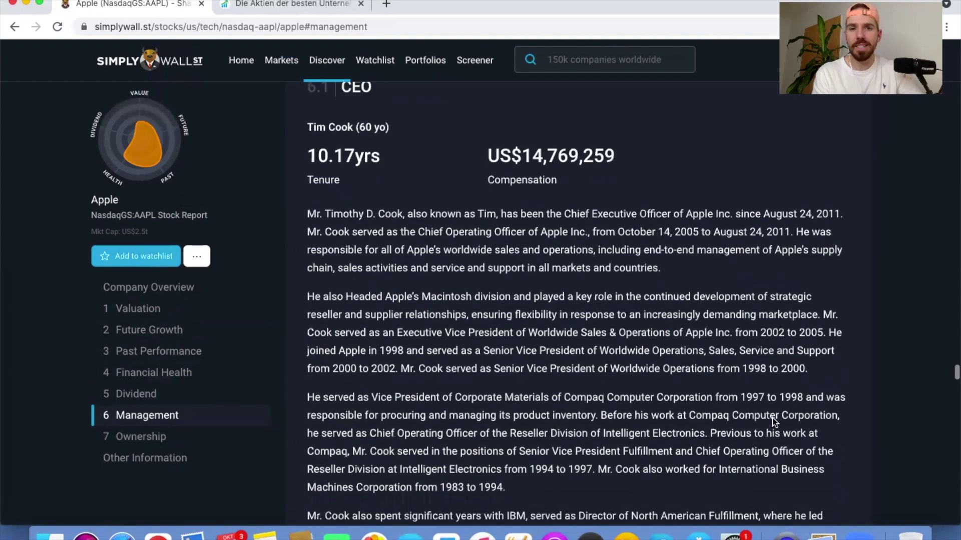
scroll(774, 422, "down", 3)
scroll(773, 420, "down", 2)
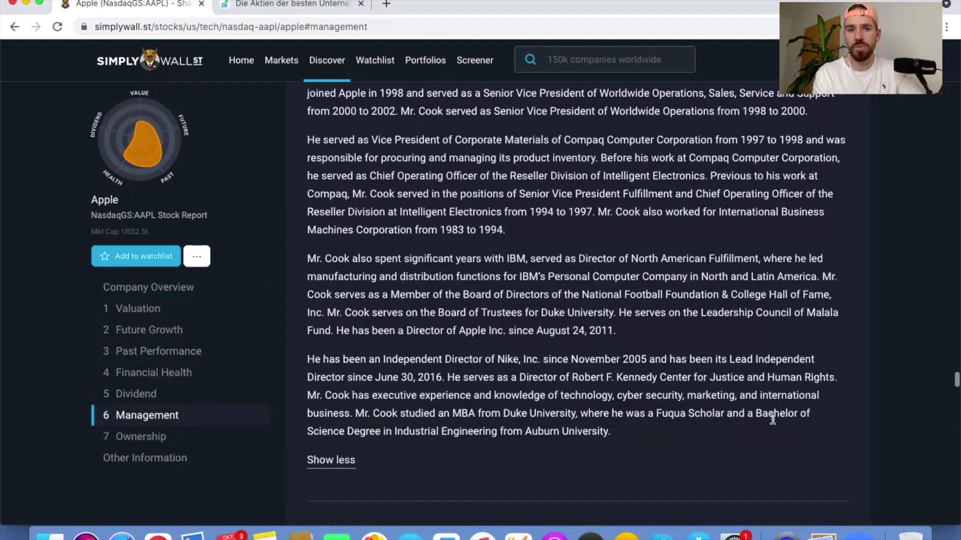
scroll(773, 419, "up", 2)
scroll(773, 420, "up", 2)
scroll(774, 420, "up", 3)
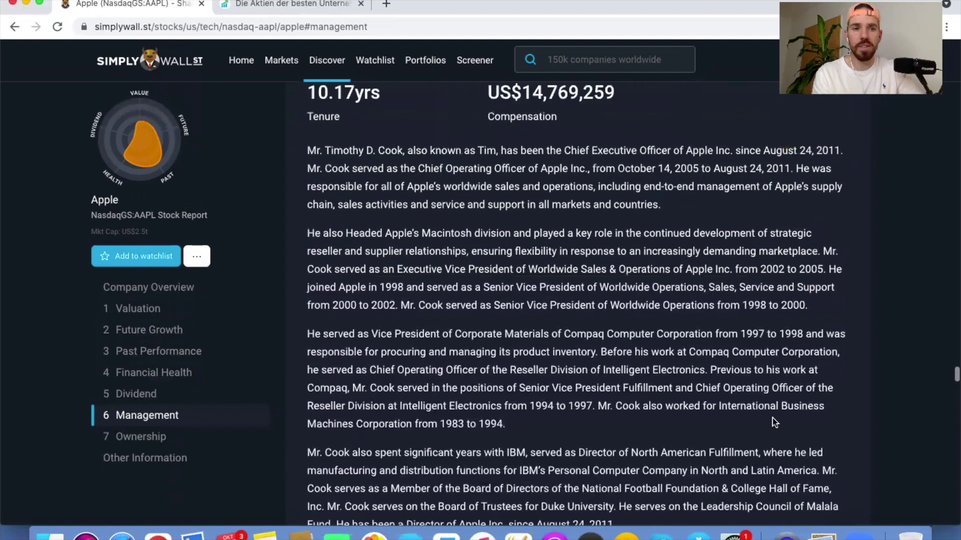
scroll(774, 422, "up", 1)
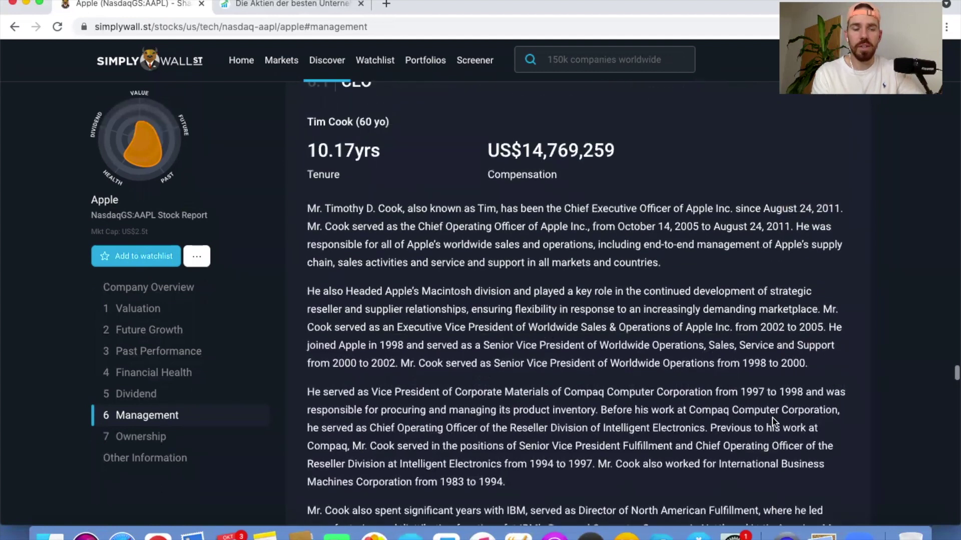
Step: Jump to Ownership and scroll to Top Shareholders, led by The Vanguard Group at 7.65%
left_click(158, 440)
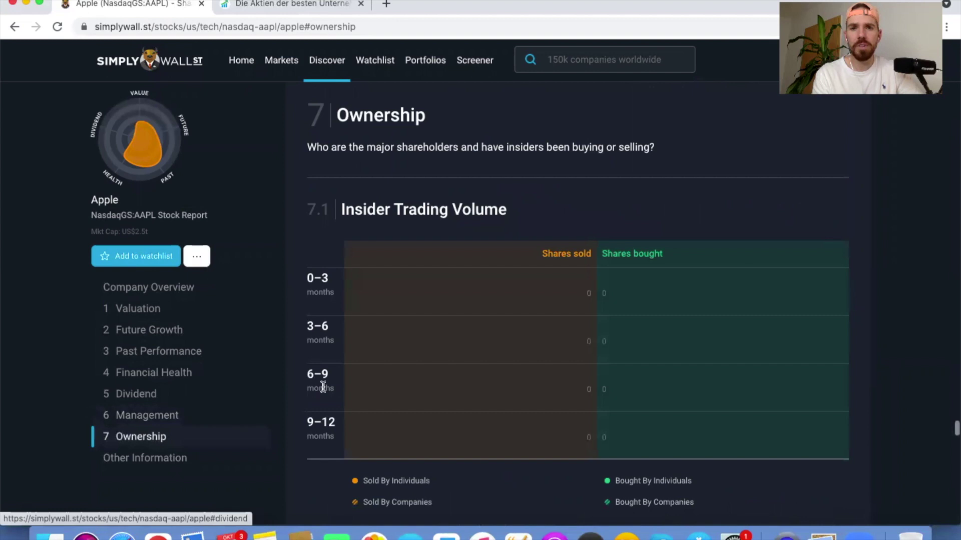
mouse_move(470, 340)
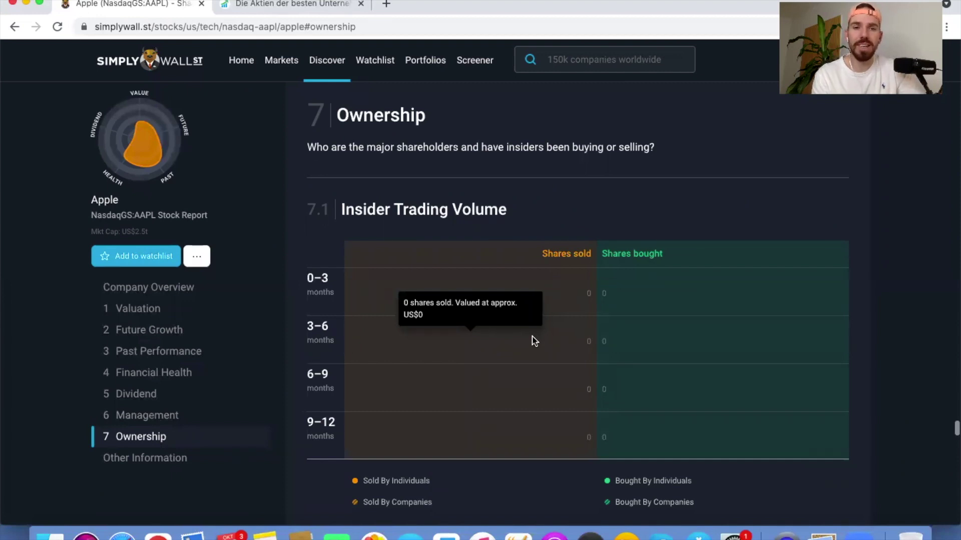
scroll(534, 341, "down", 3)
scroll(534, 341, "down", 3)
scroll(535, 341, "down", 2)
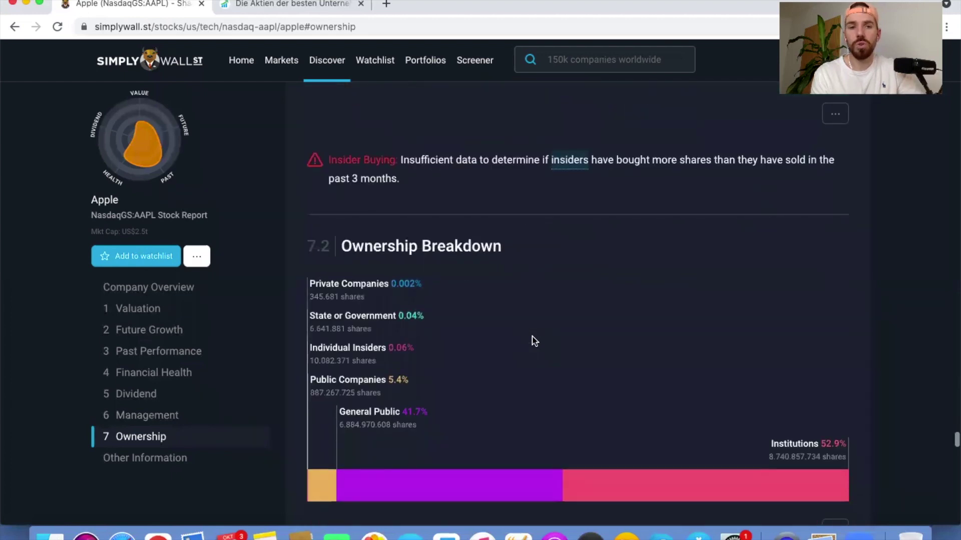
scroll(535, 341, "down", 2)
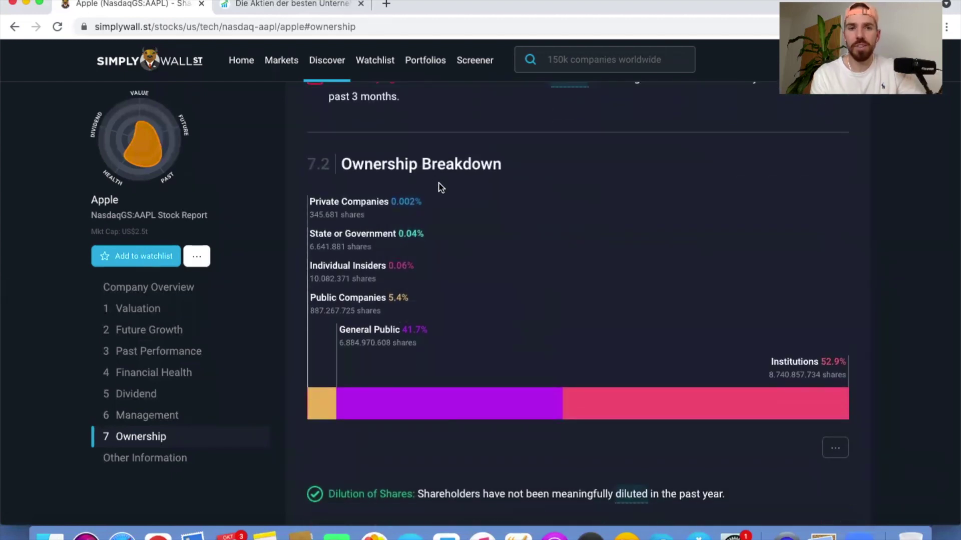
scroll(440, 187, "down", 1)
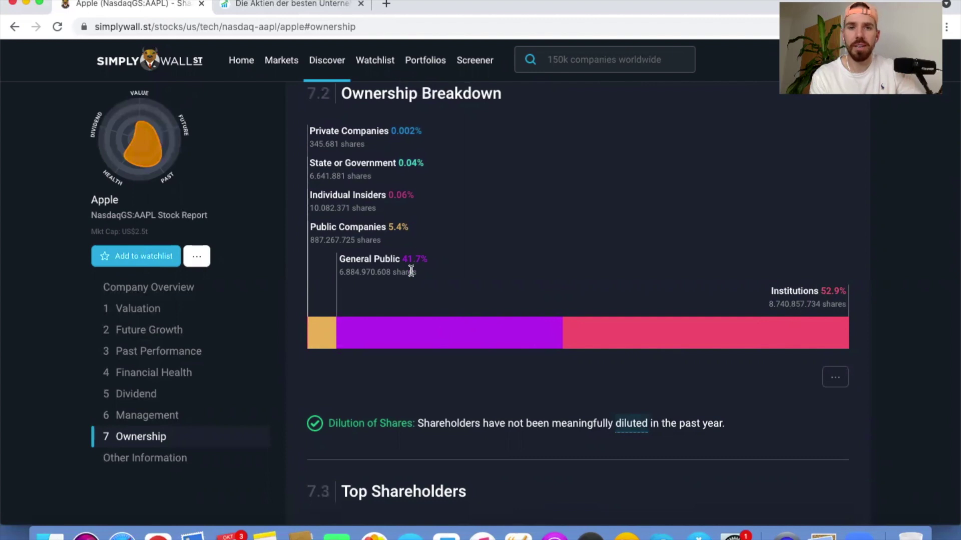
scroll(435, 323, "down", 5)
scroll(436, 319, "down", 4)
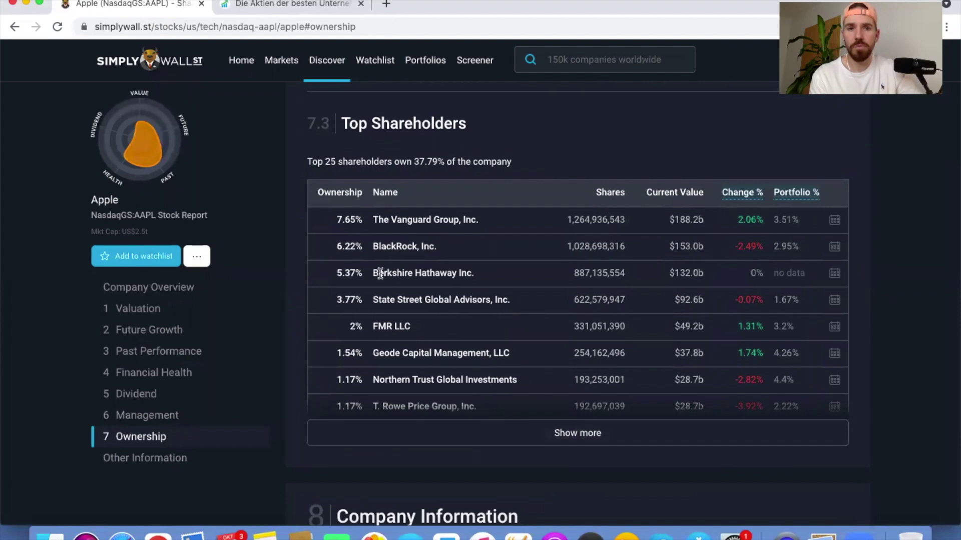
scroll(404, 273, "down", 2)
Step: Scroll back to Management and expand the Board Members table to list the whole board
scroll(404, 273, "down", 2)
scroll(405, 273, "down", 4)
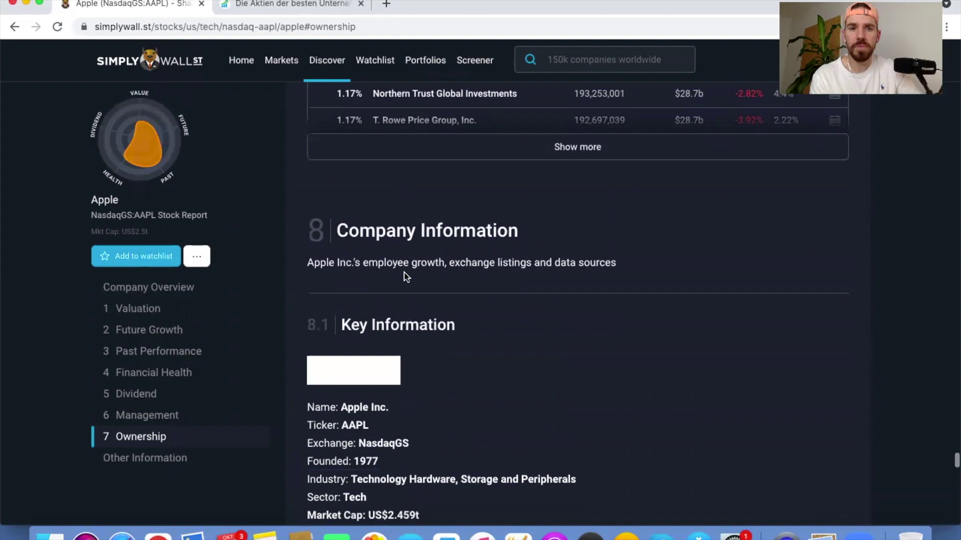
scroll(405, 273, "down", 2)
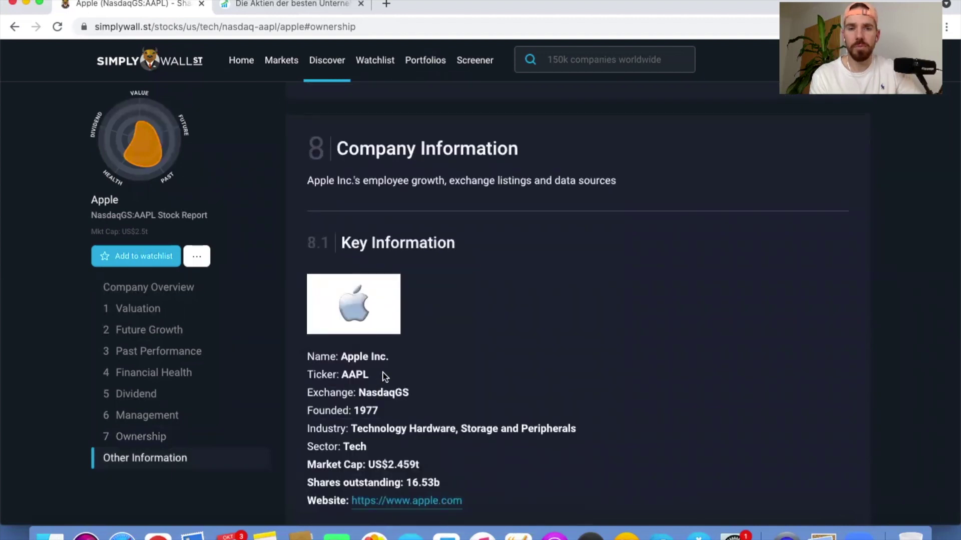
scroll(382, 376, "up", 5)
scroll(384, 376, "up", 2)
scroll(384, 376, "up", 5)
scroll(384, 376, "up", 3)
scroll(384, 377, "up", 5)
scroll(384, 376, "up", 5)
scroll(385, 377, "up", 3)
scroll(384, 377, "up", 5)
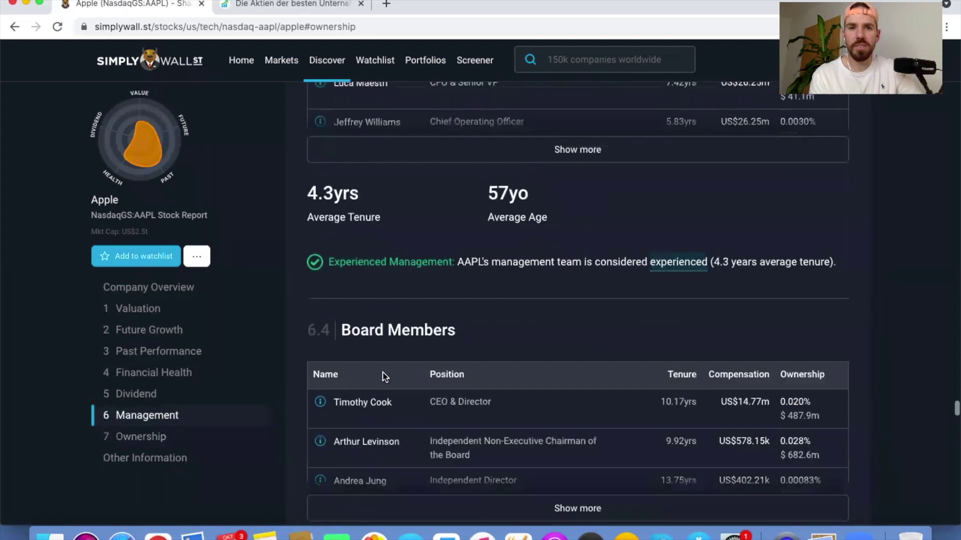
scroll(384, 377, "up", 1)
scroll(384, 377, "down", 1)
scroll(384, 376, "down", 3)
scroll(385, 377, "down", 2)
scroll(437, 351, "down", 1)
left_click(451, 349)
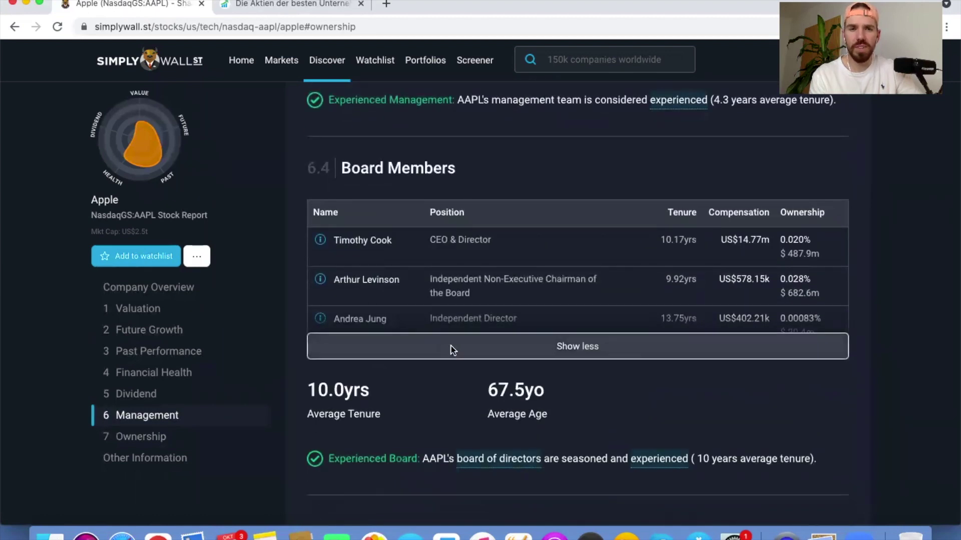
Step: Scroll up to the CEO's $USD14.77M compensation, above the $USD11.18M market average
scroll(451, 349, "down", 2)
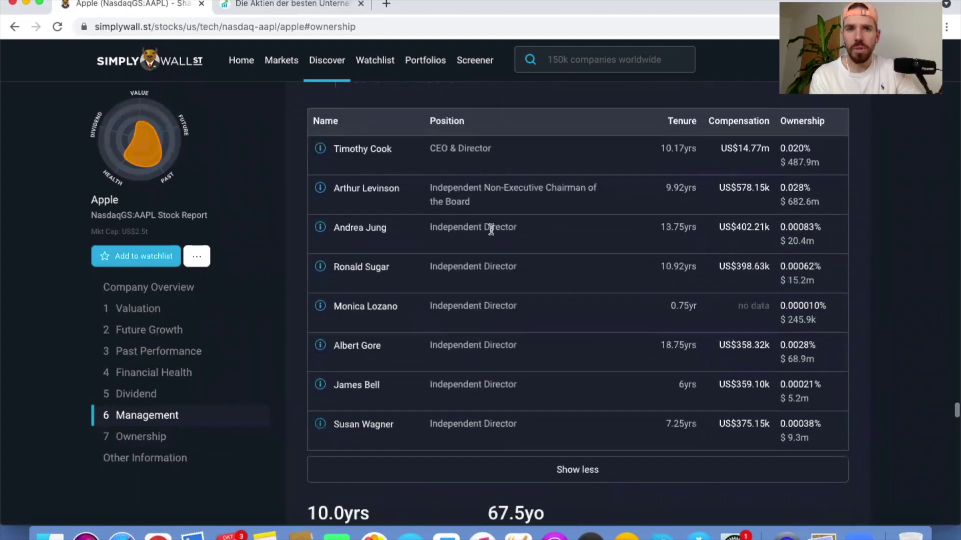
scroll(497, 201, "up", 2)
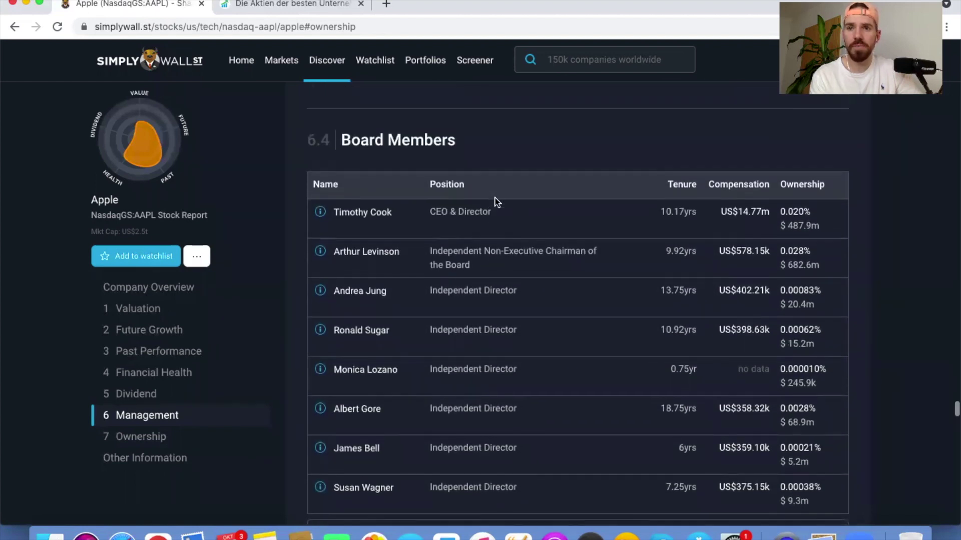
scroll(497, 202, "up", 1)
scroll(497, 201, "up", 1)
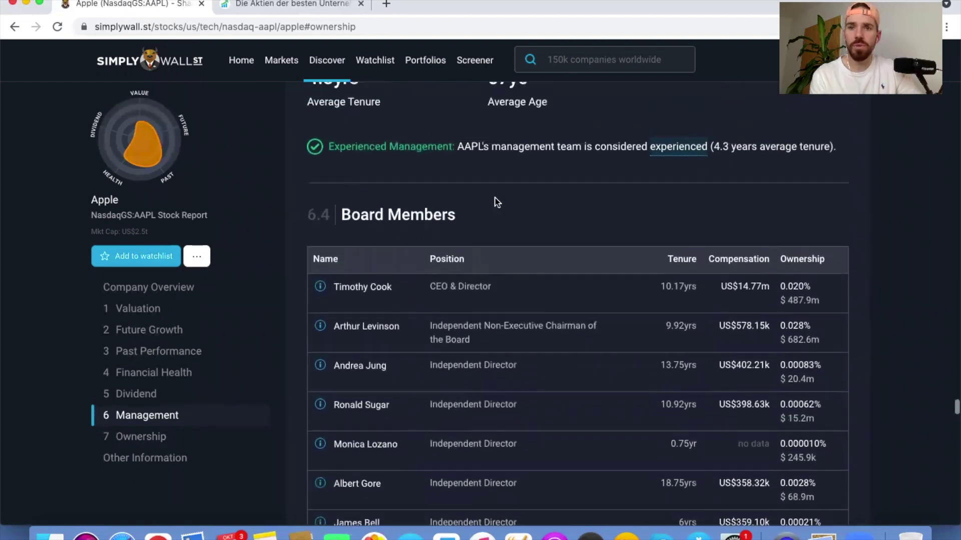
scroll(495, 200, "up", 2)
scroll(495, 198, "up", 2)
scroll(496, 200, "up", 2)
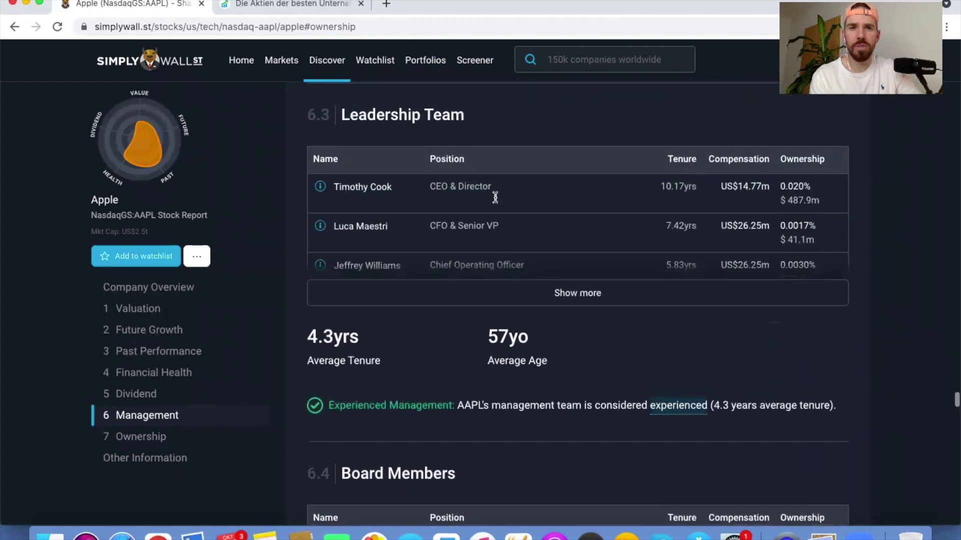
scroll(497, 202, "up", 1)
scroll(497, 202, "down", 4)
scroll(496, 202, "up", 1)
scroll(496, 201, "up", 2)
scroll(497, 202, "up", 5)
scroll(496, 202, "up", 1)
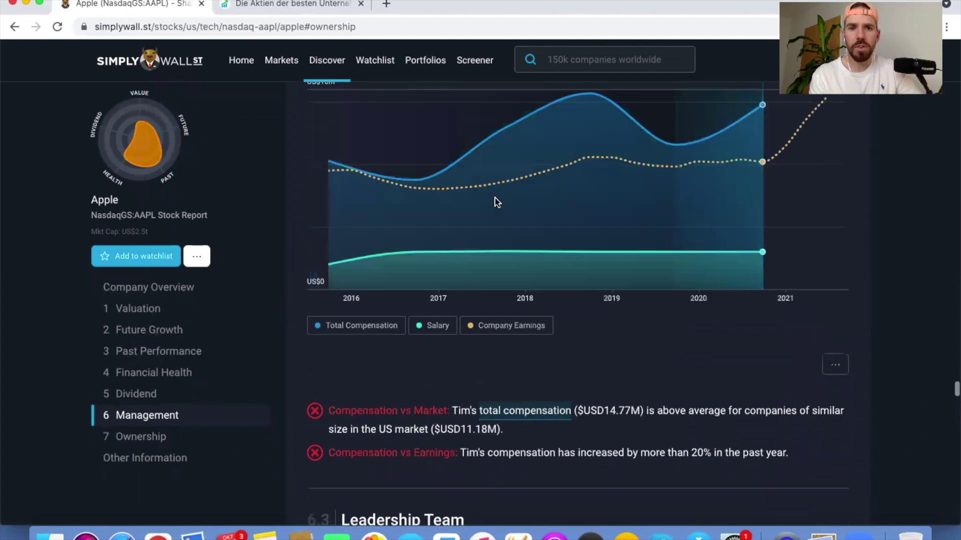
scroll(497, 201, "up", 2)
scroll(497, 202, "up", 3)
scroll(497, 201, "down", 2)
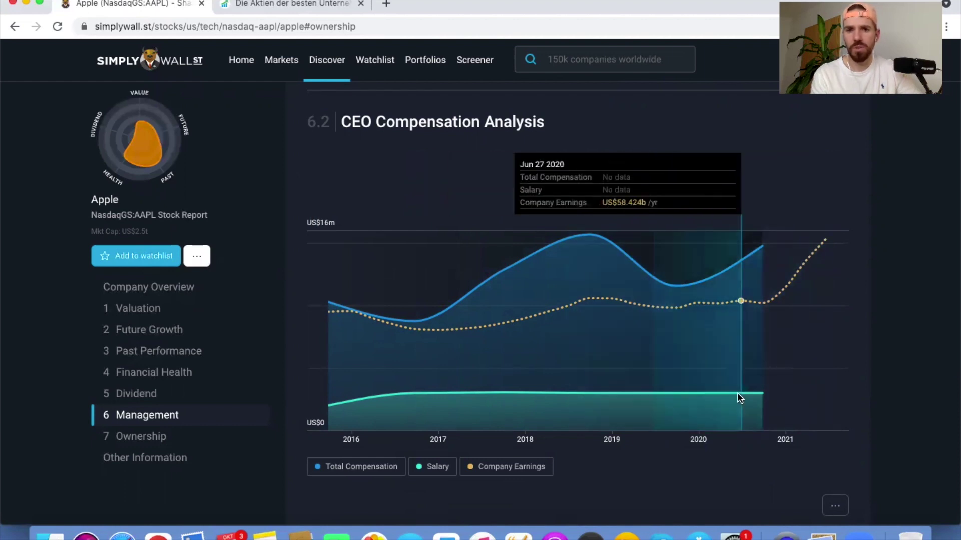
scroll(578, 371, "down", 3)
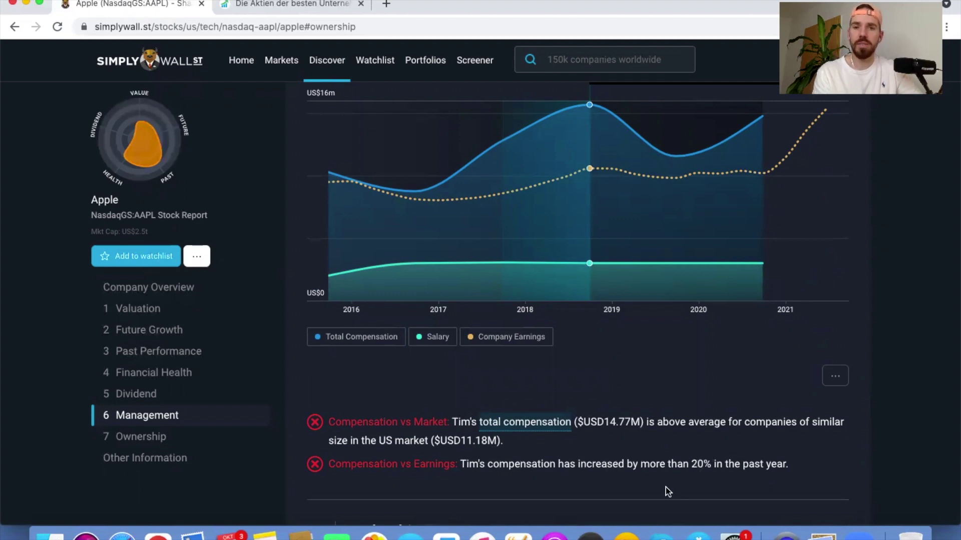
scroll(665, 487, "up", 3)
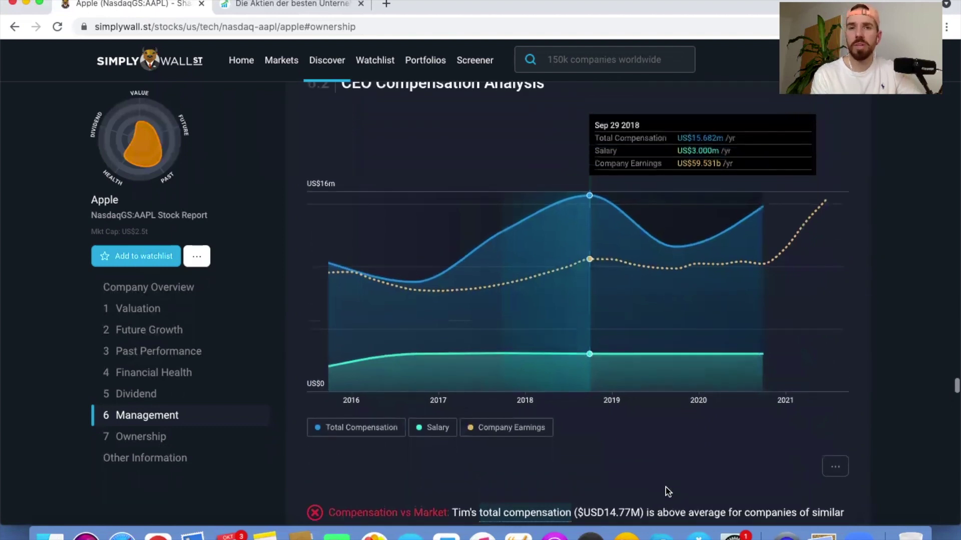
scroll(665, 488, "up", 3)
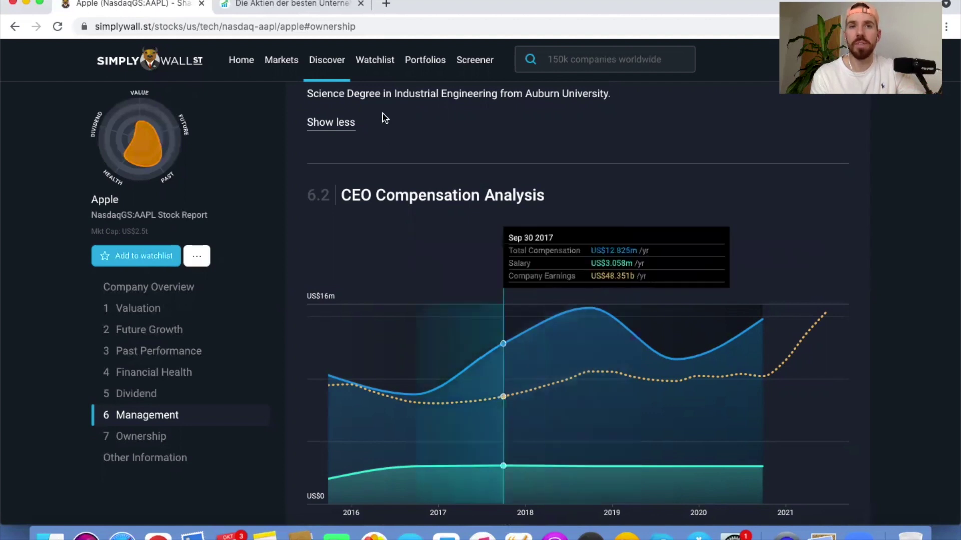
left_click(371, 62)
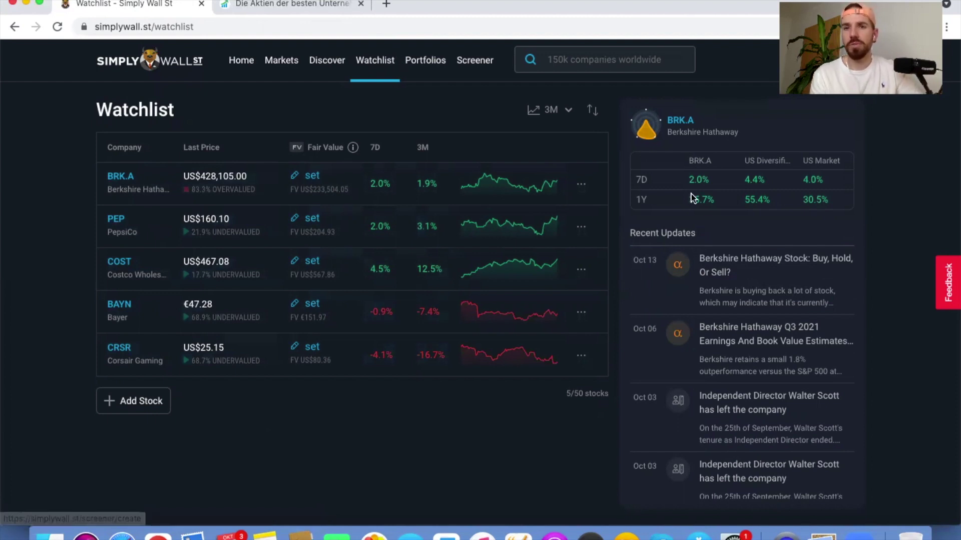
Step: Open My Portfolio (USD) from the portfolio list to view its 15 holdings
scroll(700, 253, "down", 3)
scroll(702, 251, "down", 2)
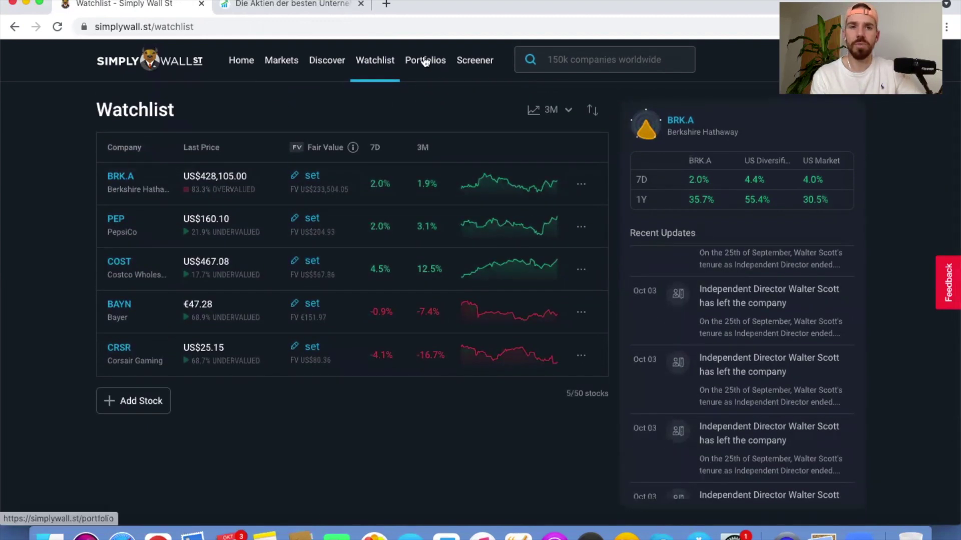
left_click(424, 61)
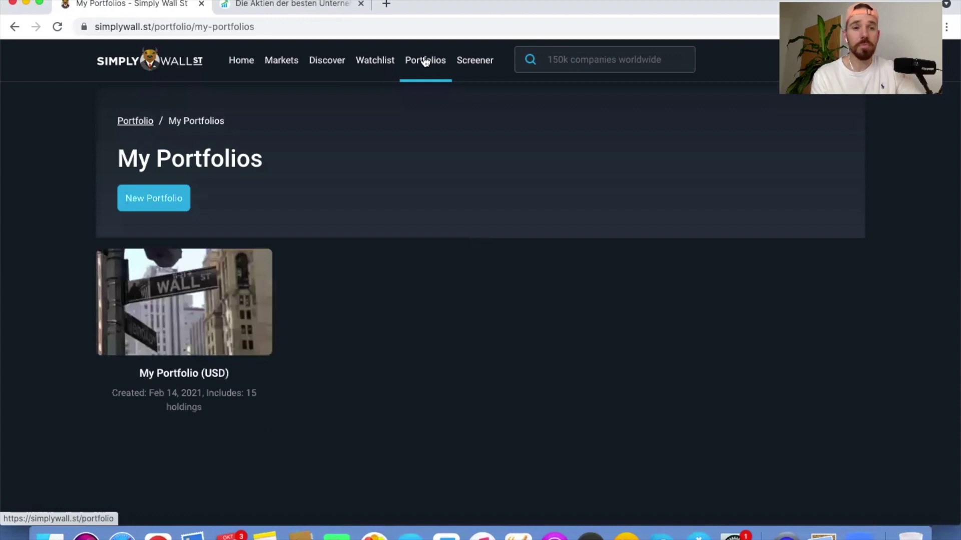
left_click(244, 273)
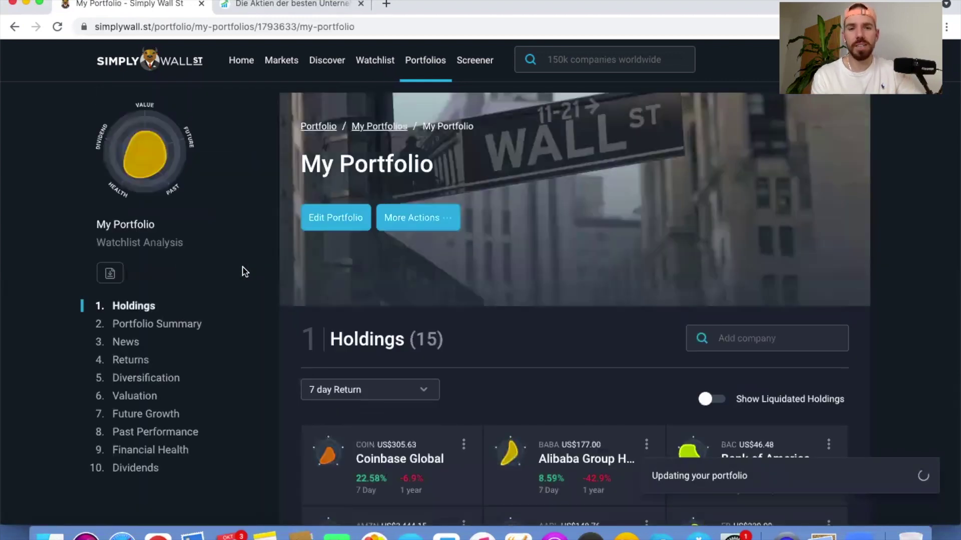
scroll(435, 329, "down", 1)
scroll(435, 329, "down", 2)
scroll(435, 329, "down", 2)
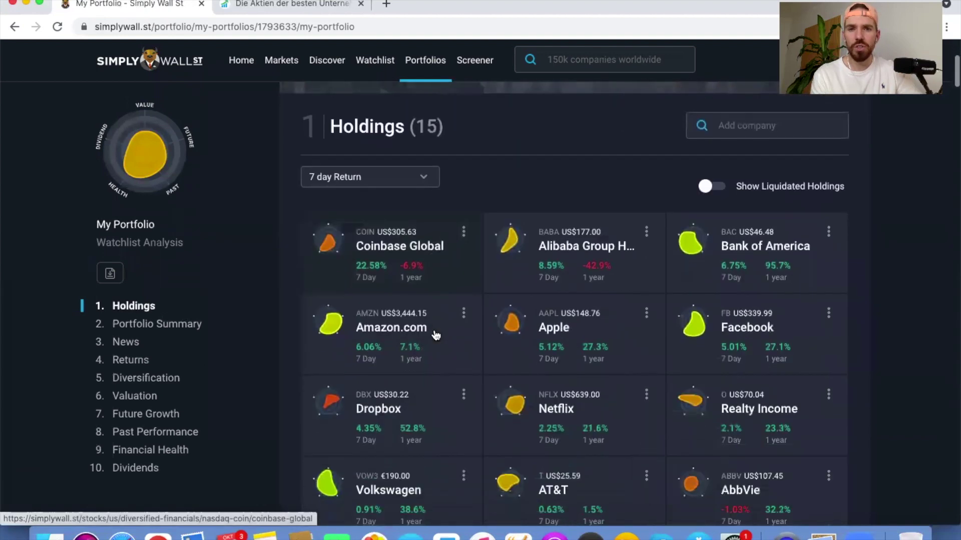
scroll(435, 330, "down", 1)
scroll(435, 333, "down", 1)
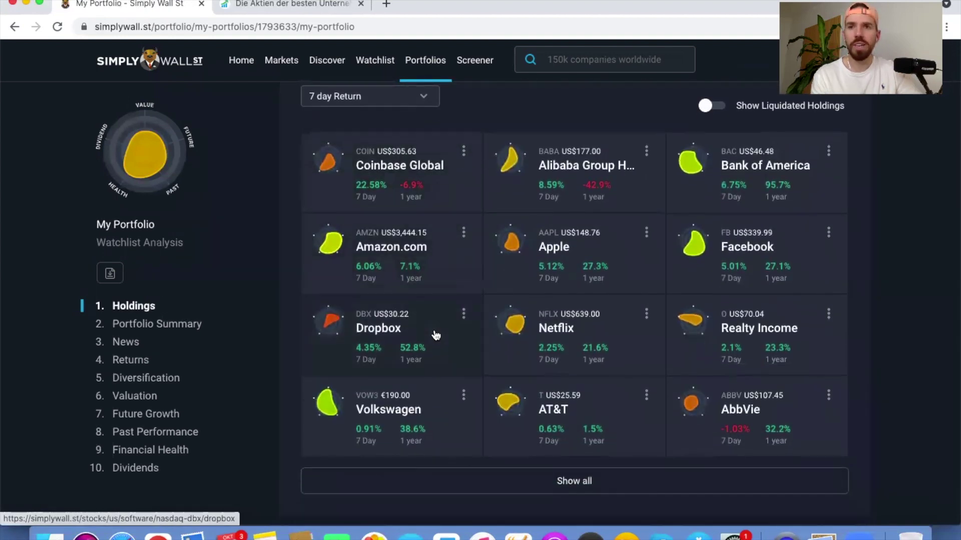
scroll(436, 333, "down", 1)
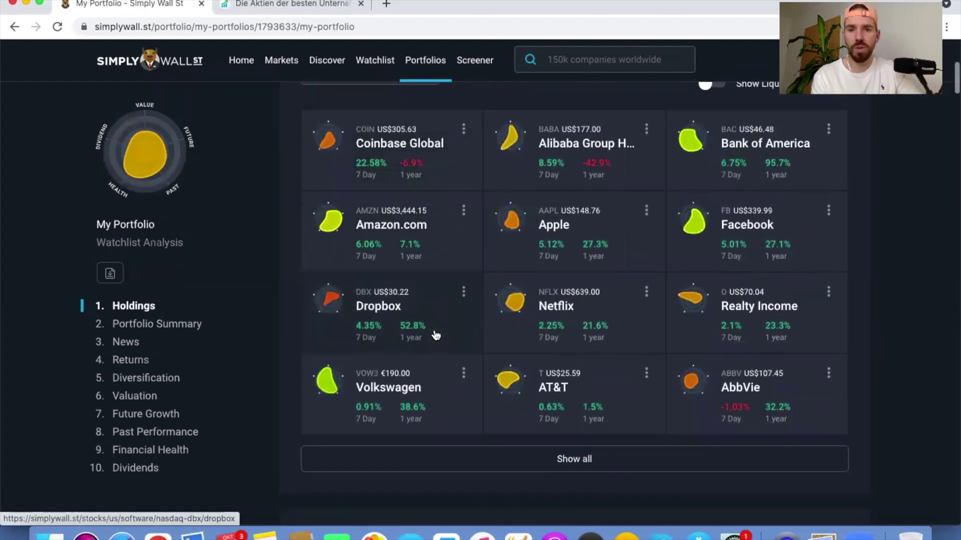
left_click(594, 461)
scroll(594, 464, "down", 1)
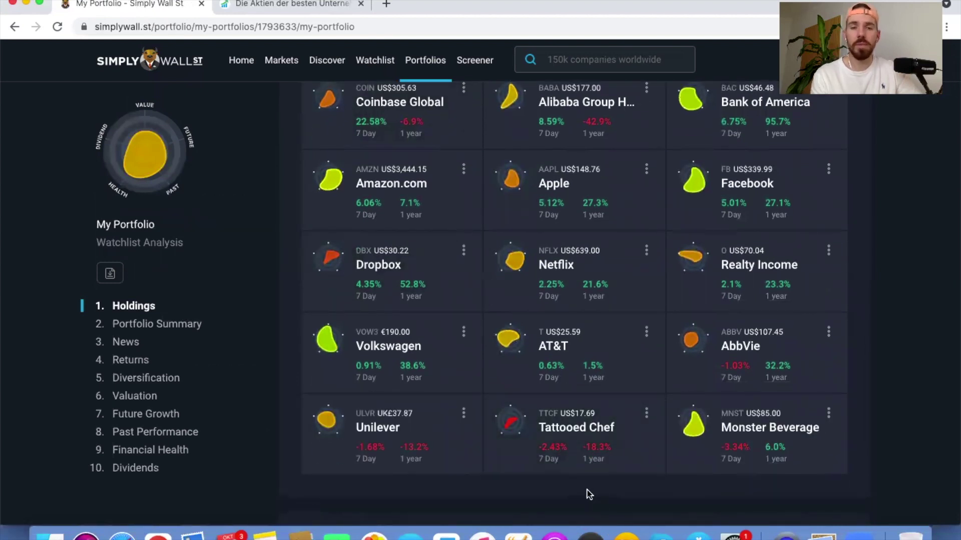
scroll(589, 495, "down", 5)
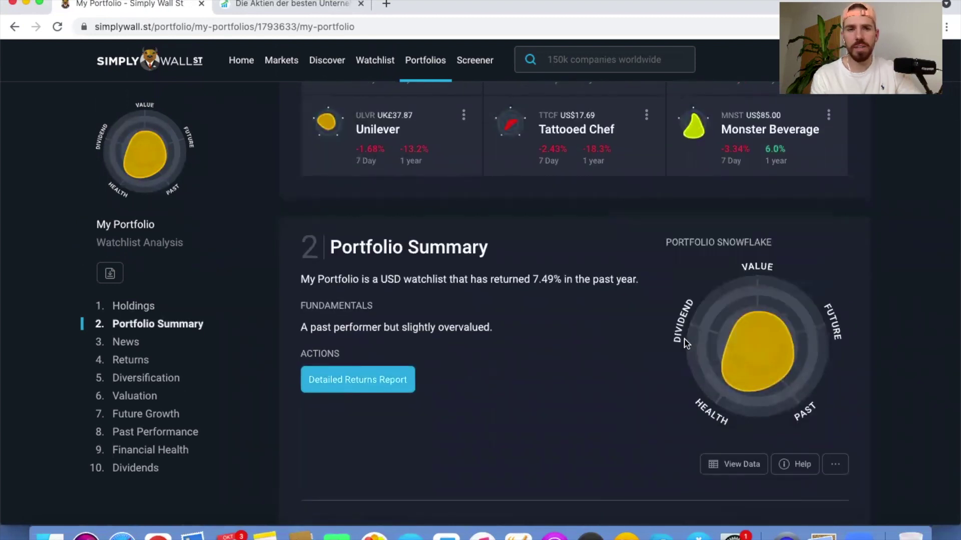
scroll(519, 352, "down", 2)
scroll(517, 347, "down", 5)
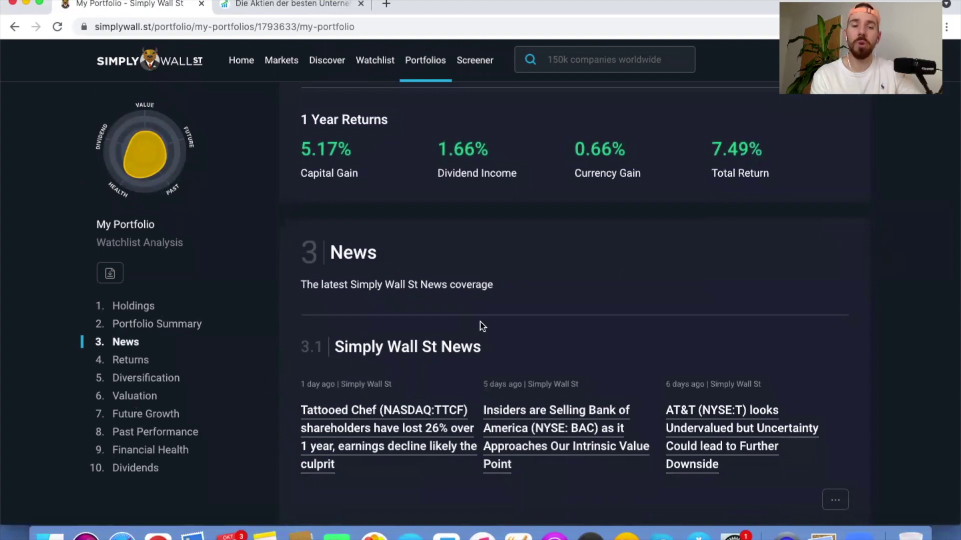
scroll(482, 326, "down", 1)
scroll(482, 326, "down", 2)
scroll(482, 326, "down", 3)
scroll(480, 326, "down", 3)
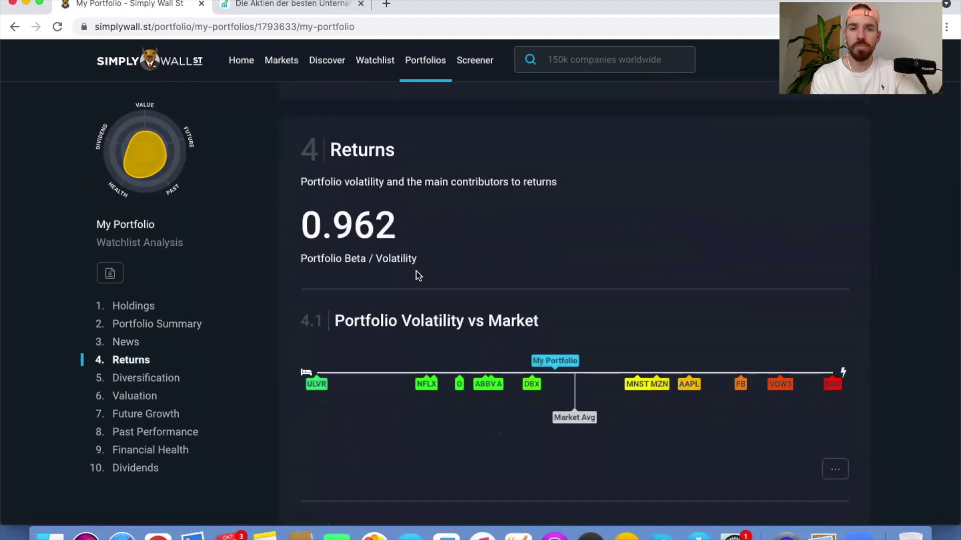
scroll(418, 242, "down", 1)
scroll(419, 242, "down", 2)
scroll(418, 242, "down", 1)
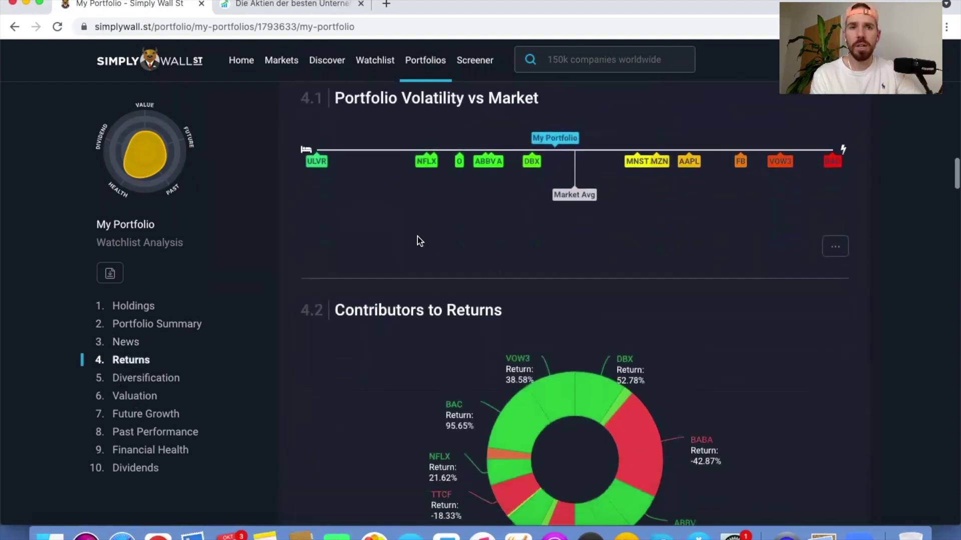
scroll(418, 242, "down", 1)
scroll(419, 240, "down", 1)
scroll(419, 241, "down", 1)
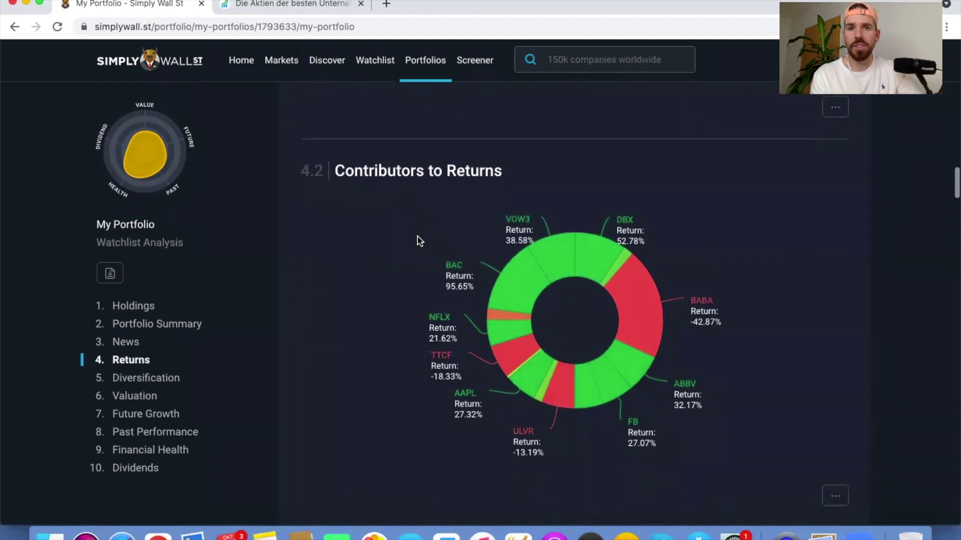
scroll(419, 241, "down", 1)
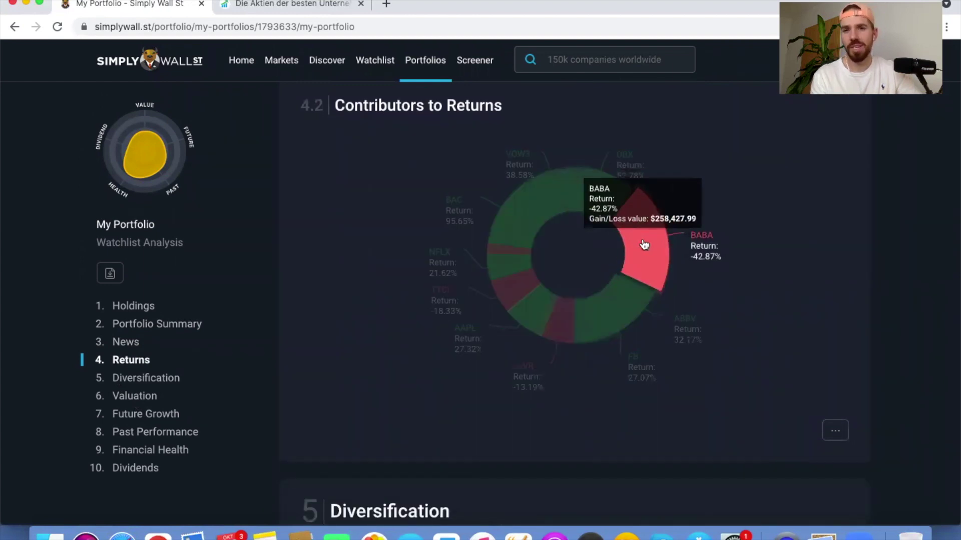
scroll(644, 244, "down", 2)
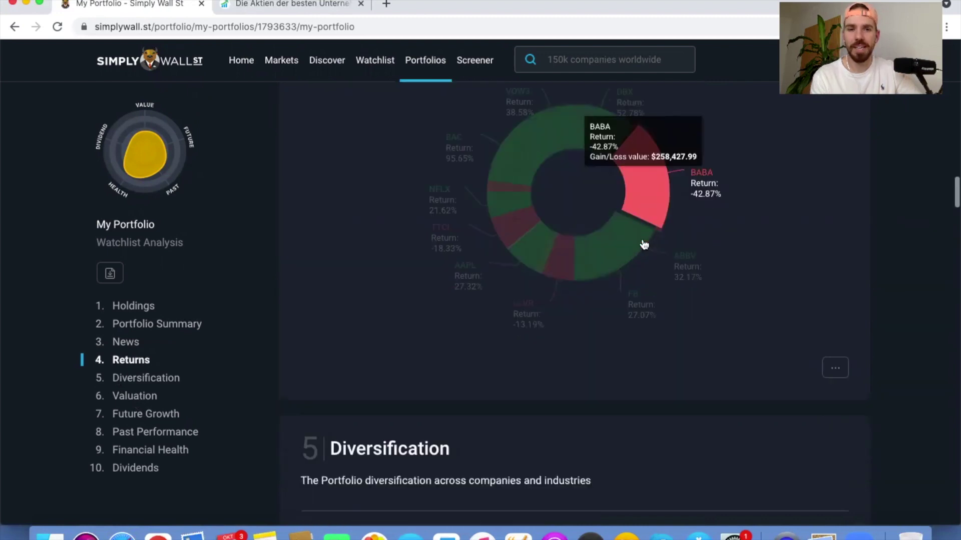
scroll(644, 245, "down", 4)
scroll(644, 244, "down", 1)
scroll(643, 243, "down", 3)
scroll(644, 243, "down", 1)
scroll(641, 239, "down", 1)
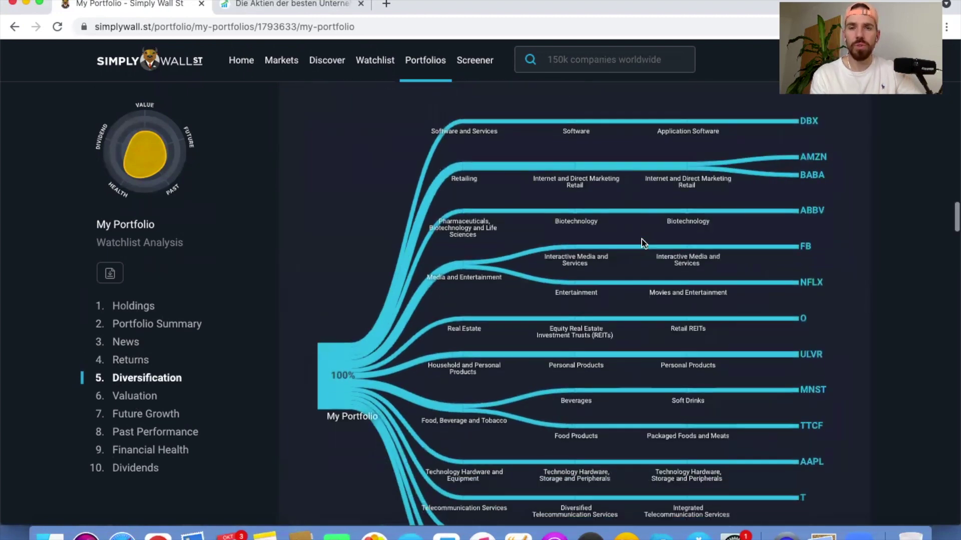
scroll(641, 239, "down", 1)
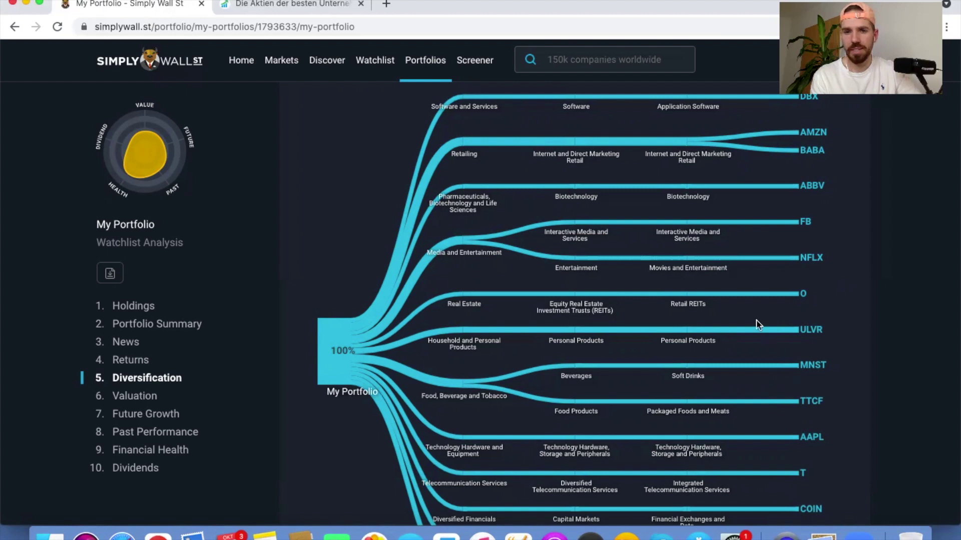
scroll(758, 324, "down", 1)
scroll(758, 324, "down", 2)
scroll(758, 325, "down", 3)
scroll(758, 325, "down", 2)
scroll(758, 325, "down", 2)
scroll(758, 325, "down", 1)
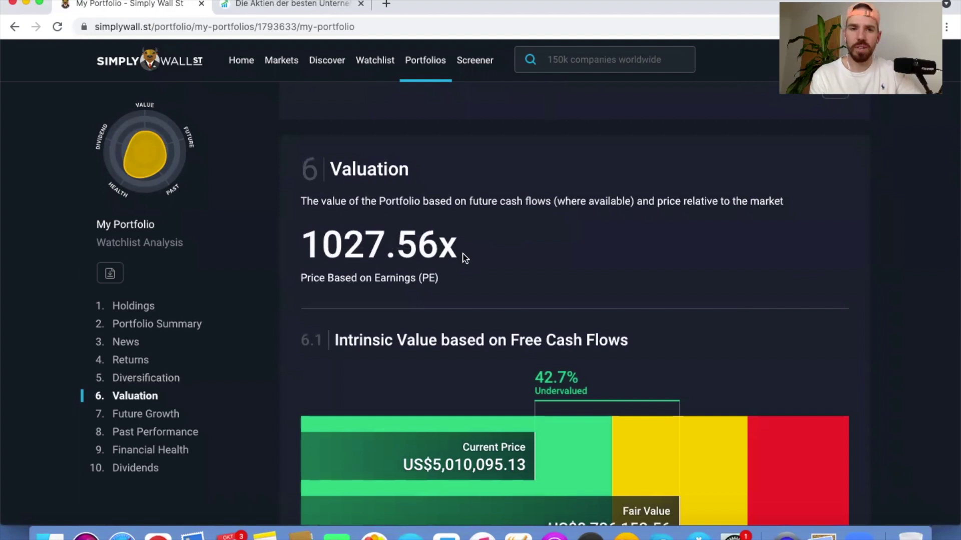
scroll(594, 268, "down", 2)
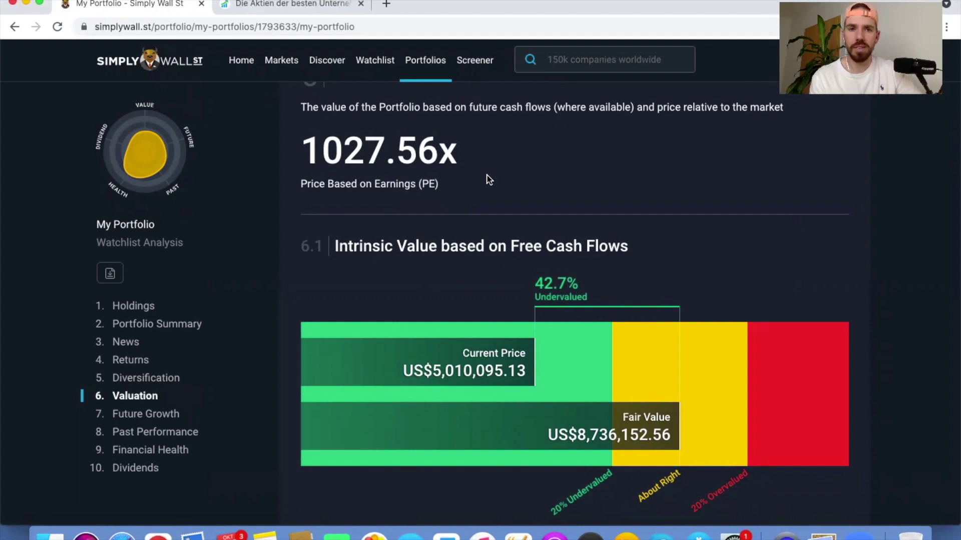
scroll(489, 180, "down", 8)
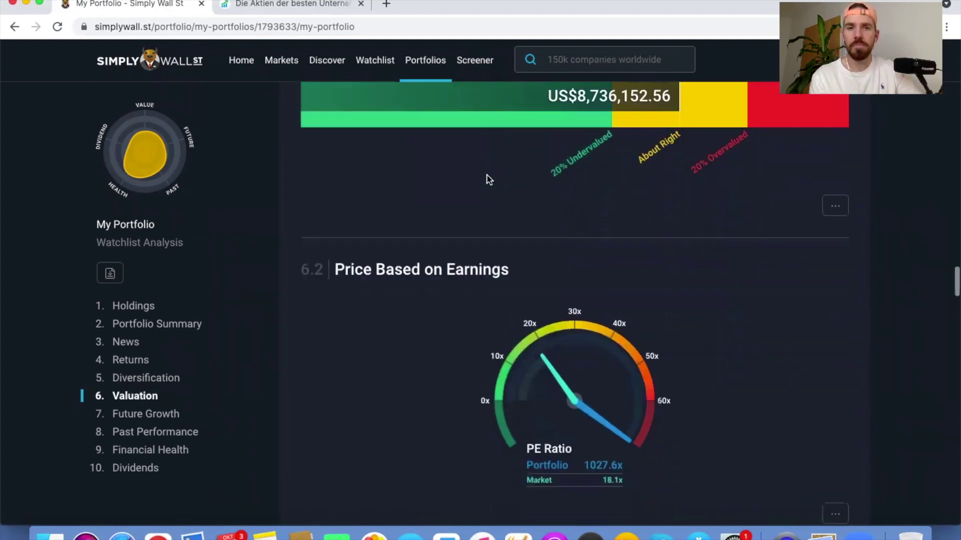
scroll(489, 179, "down", 1)
scroll(489, 180, "down", 1)
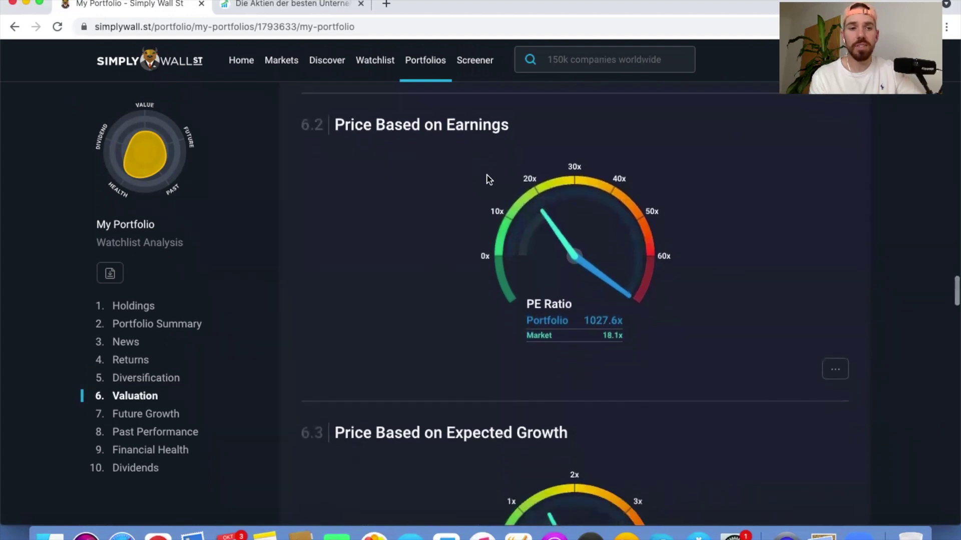
Step: Review the portfolio's Dividends and Future Growth sections, then open the unfiltered Stock Screener (51,333 companies)
left_click(129, 470)
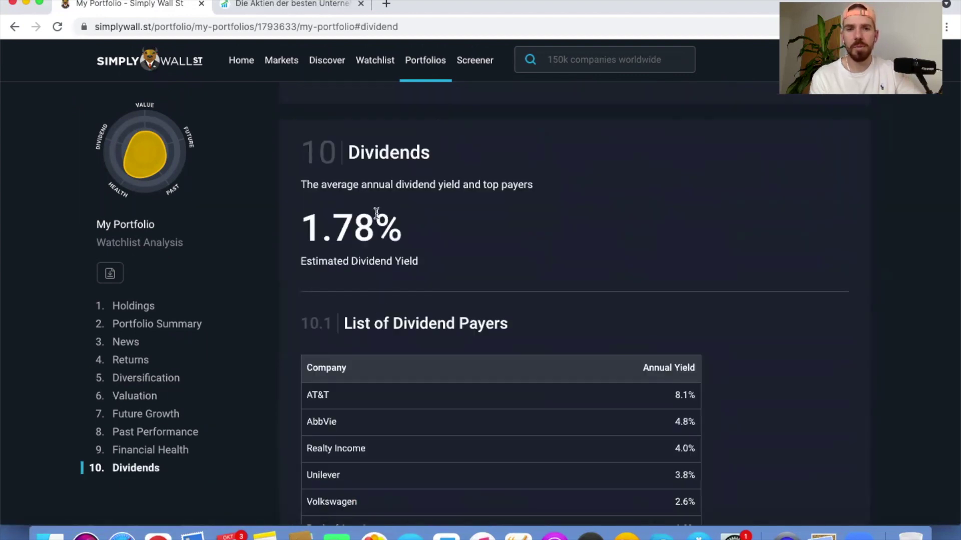
scroll(476, 378, "down", 5)
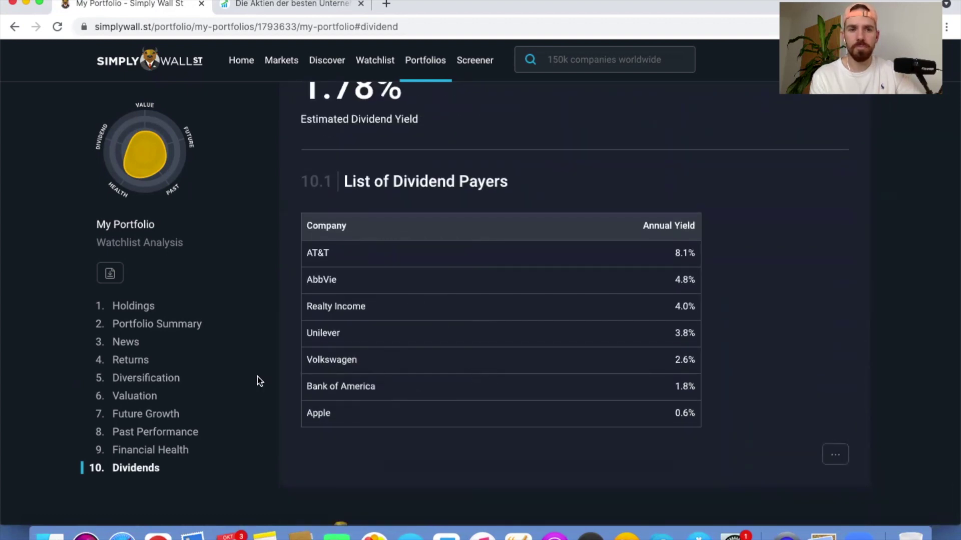
left_click(161, 417)
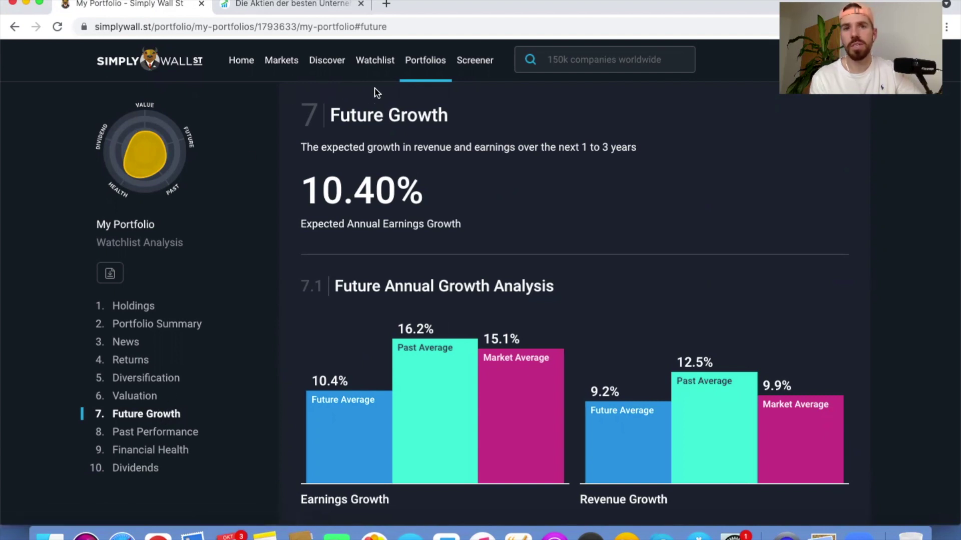
left_click(471, 68)
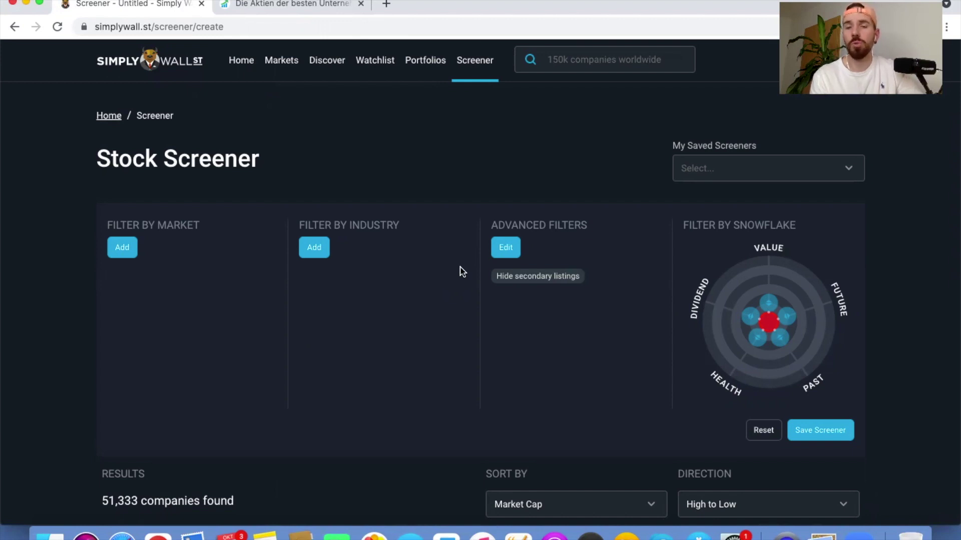
Step: Search 'costco' and look over the Costco Wholesale stock report, then return to the Aktienfinder table
left_click(554, 64)
type("costco")
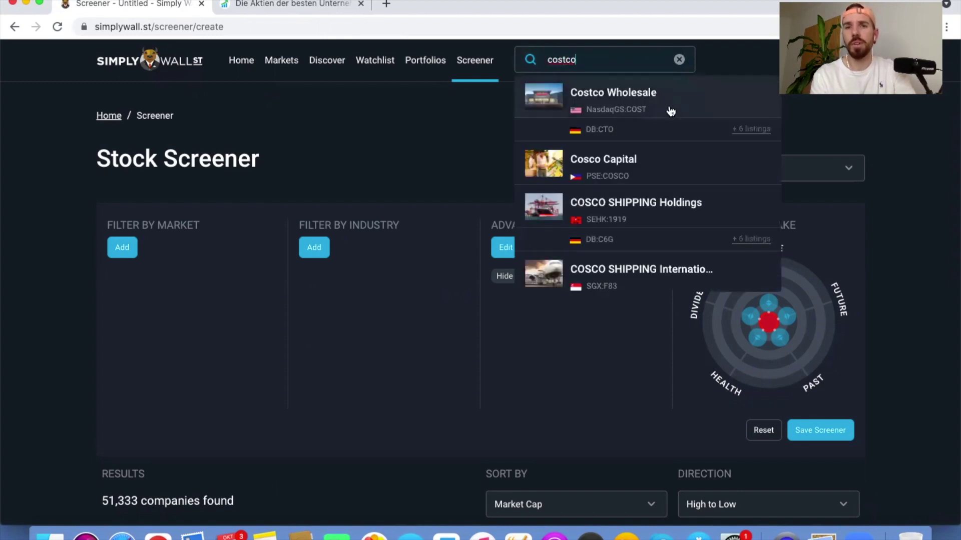
left_click(668, 106)
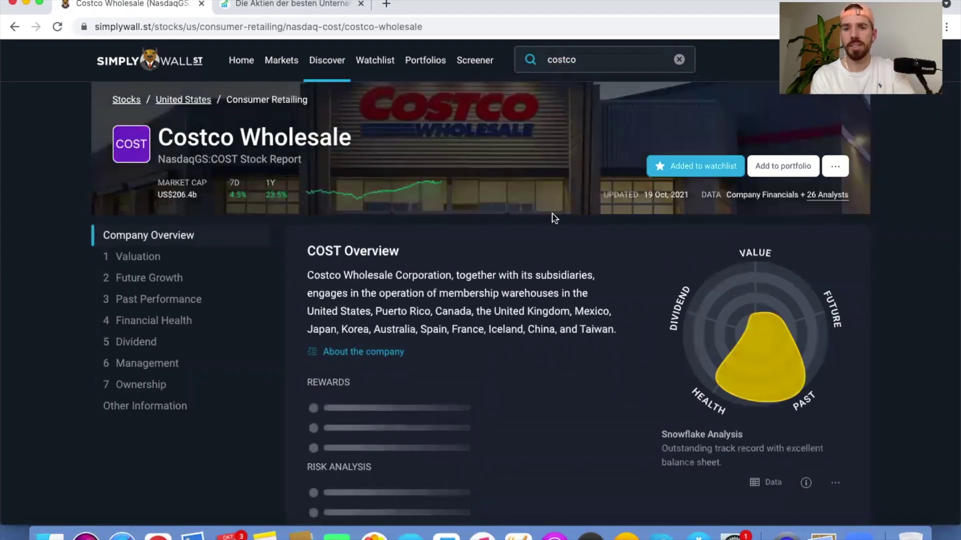
scroll(529, 339, "down", 1)
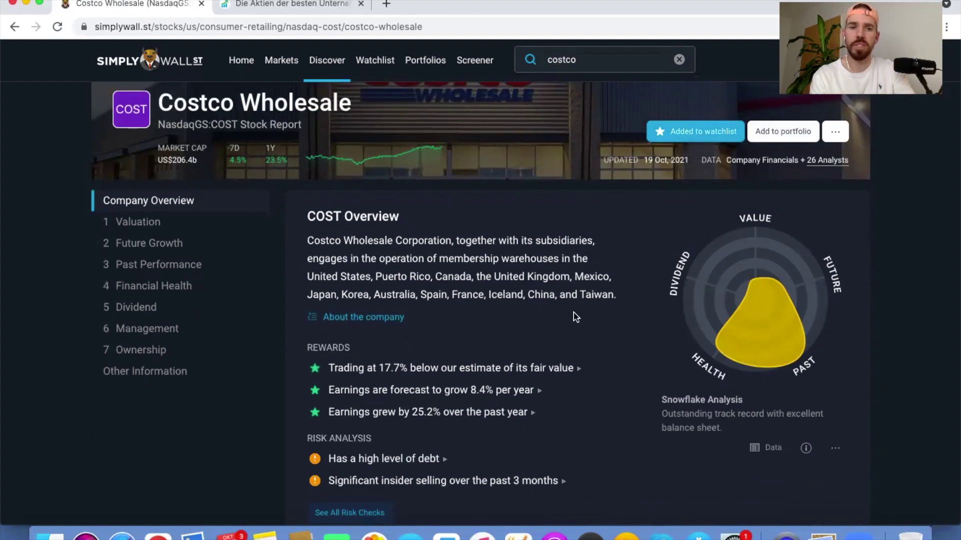
scroll(575, 317, "up", 1)
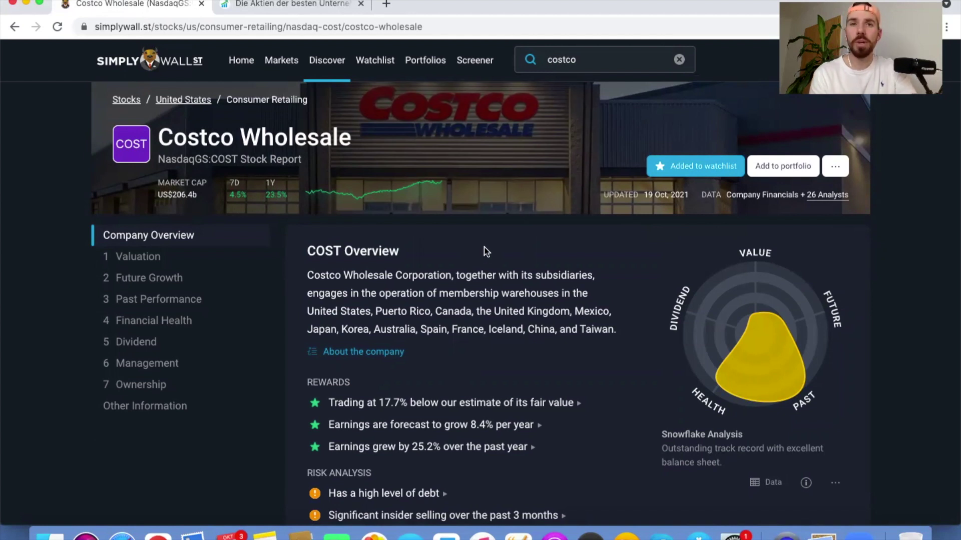
left_click(289, 11)
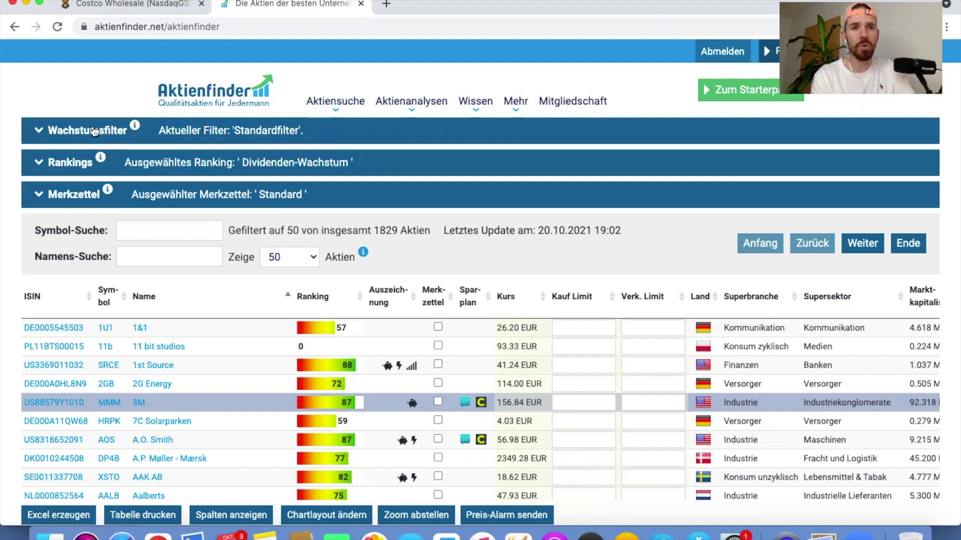
Step: Add the growth filter Stabilität des Gewinns >= 0.9 and check the Dividenden-Wachstum ranking settings
left_click(93, 132)
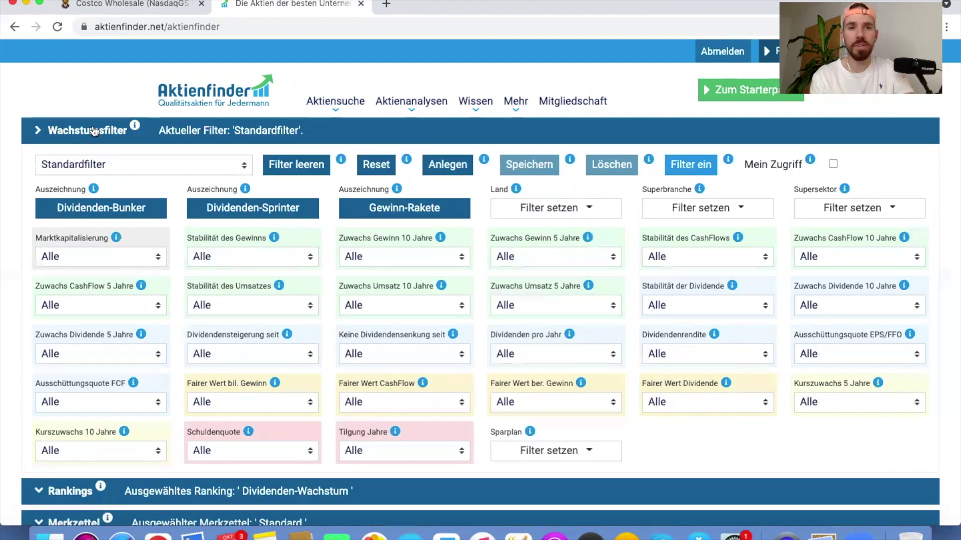
left_click(307, 263)
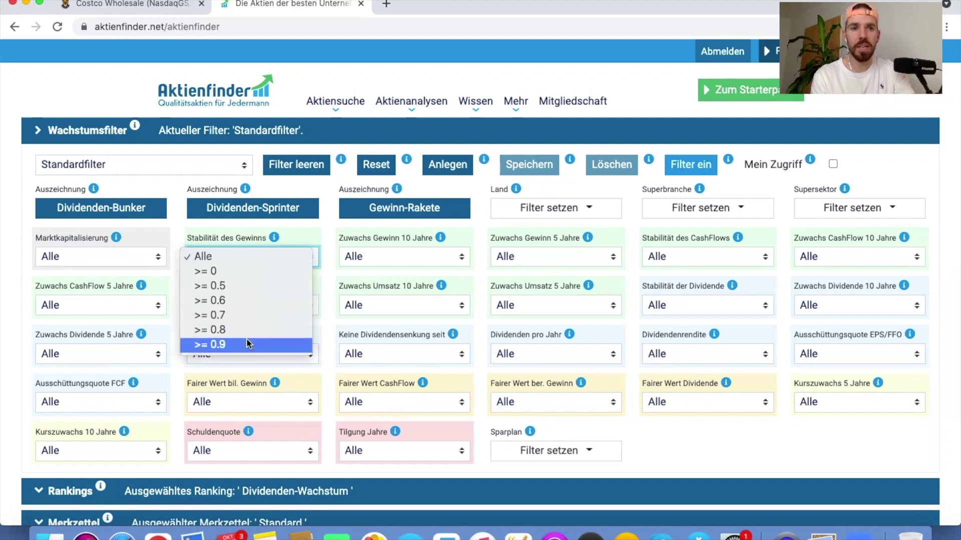
key("Escape")
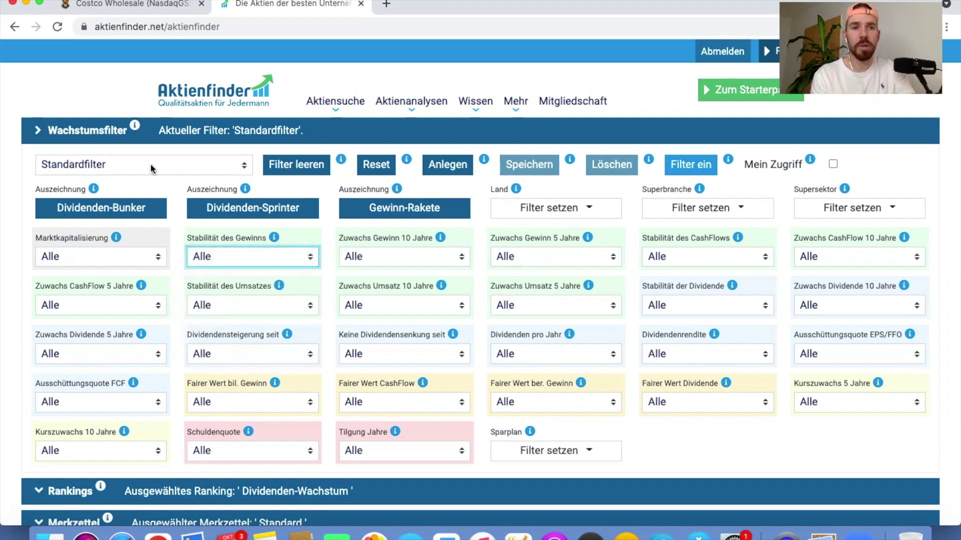
left_click(163, 134)
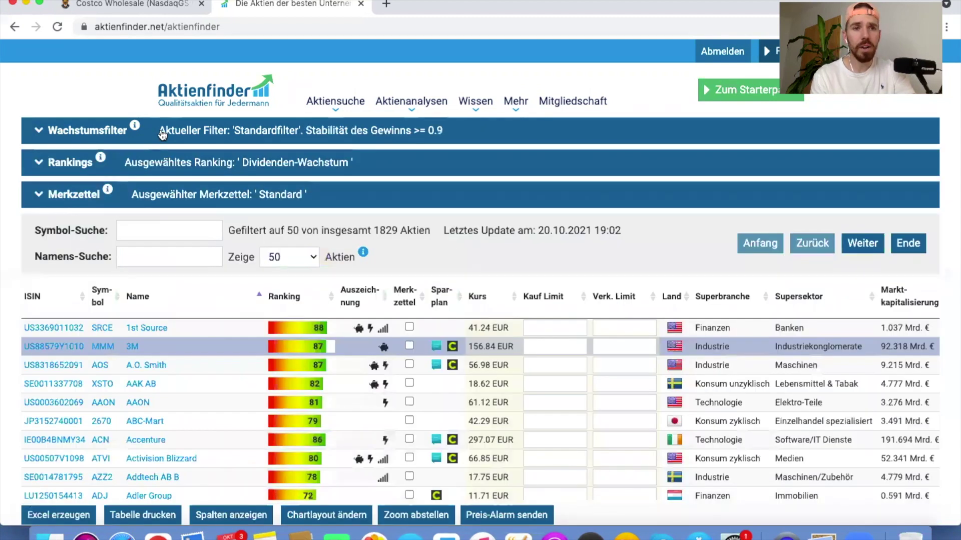
left_click(131, 167)
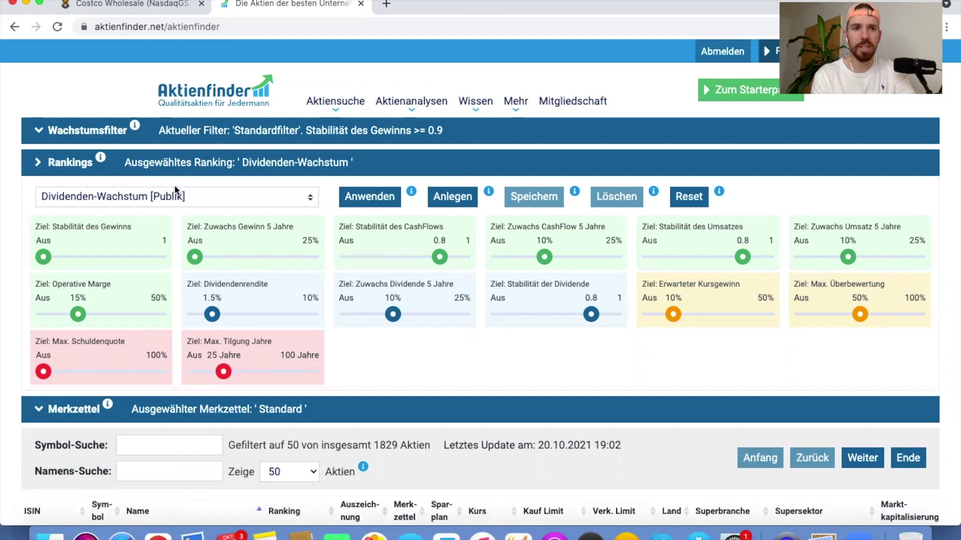
left_click(118, 166)
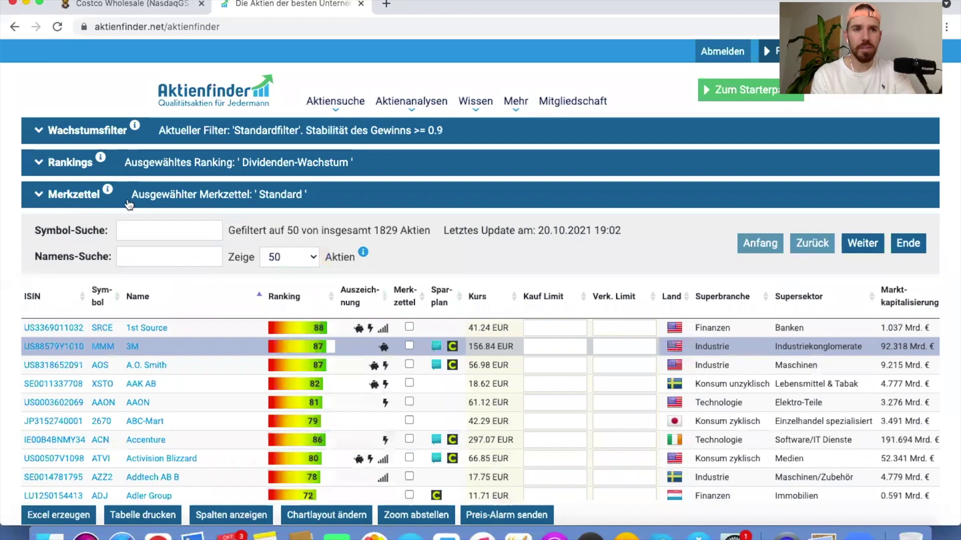
Step: Name-search 'monster' to narrow the table to Monster Beverage (MNST) and select its row
scroll(169, 263, "down", 2)
scroll(131, 244, "up", 1)
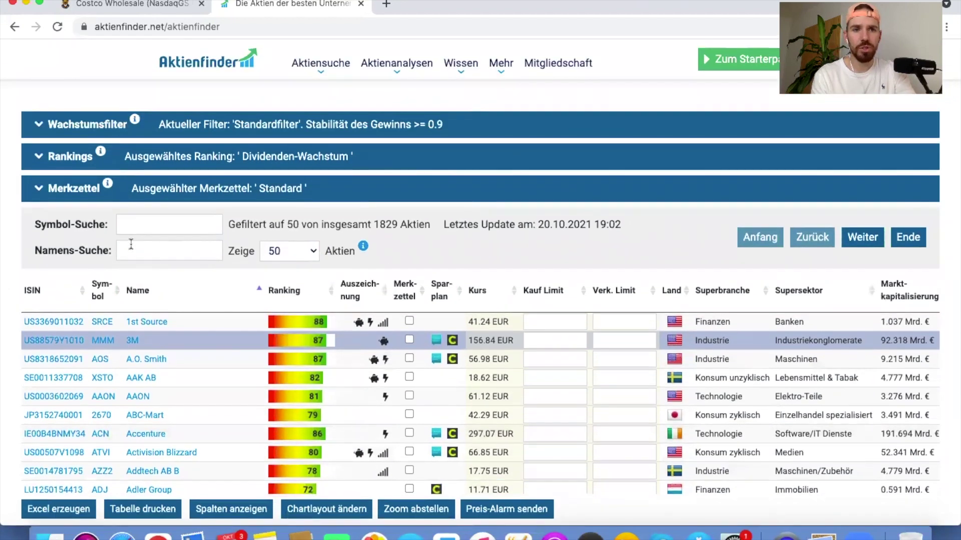
left_click(130, 248)
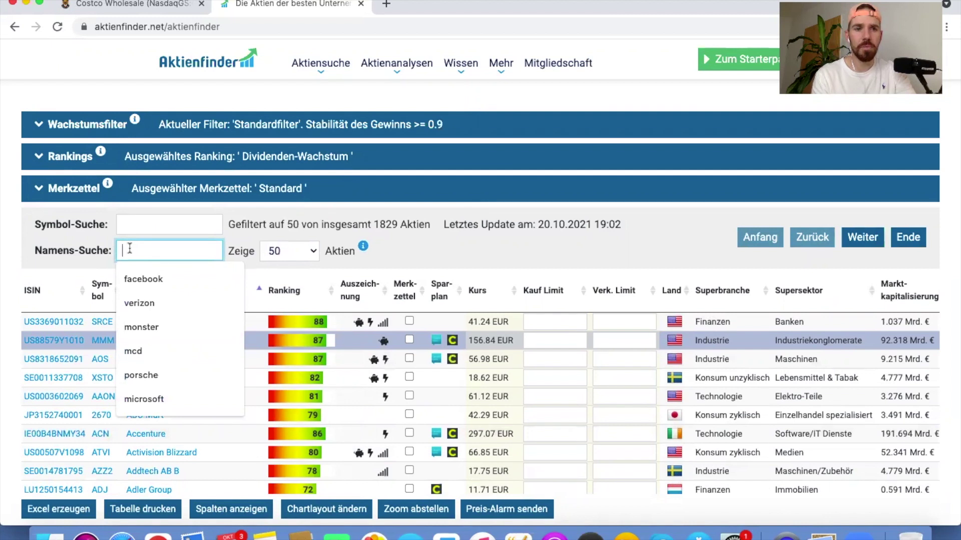
left_click(143, 326)
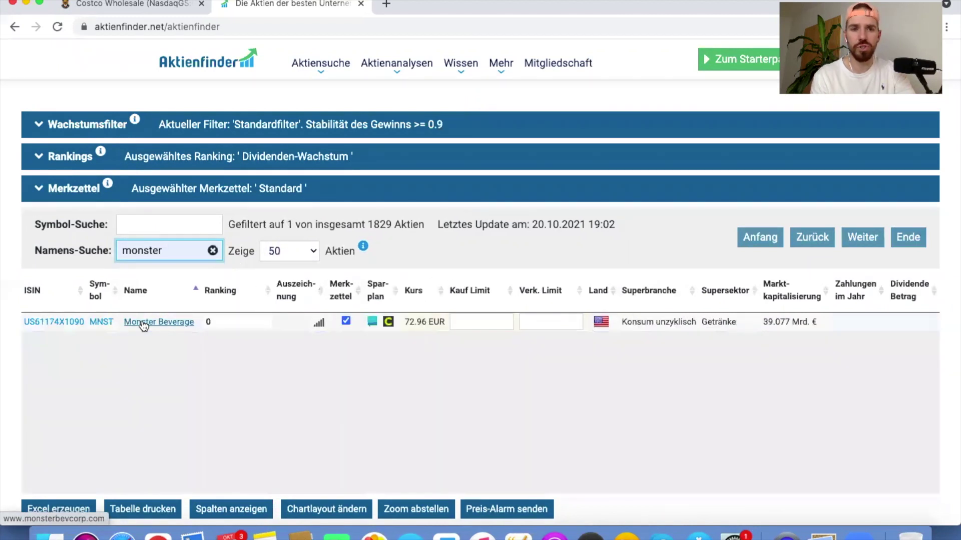
left_click(293, 328)
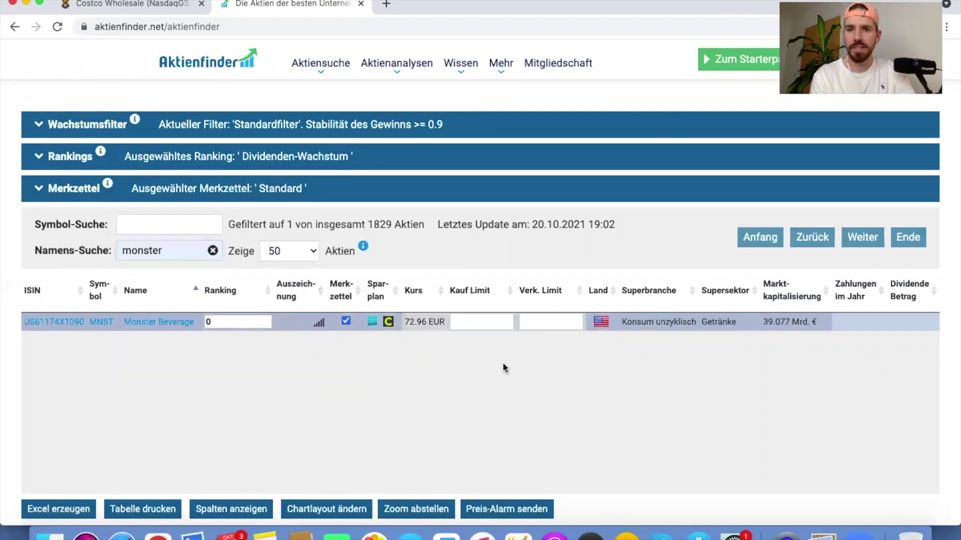
Step: Review Monster Beverage's KGV, KCV and Fairer Wert columns, then move down to the growth analysis charts
scroll(503, 368, "right", 5)
scroll(517, 322, "right", 3)
scroll(486, 324, "right", 3)
scroll(455, 326, "right", 3)
scroll(520, 324, "right", 3)
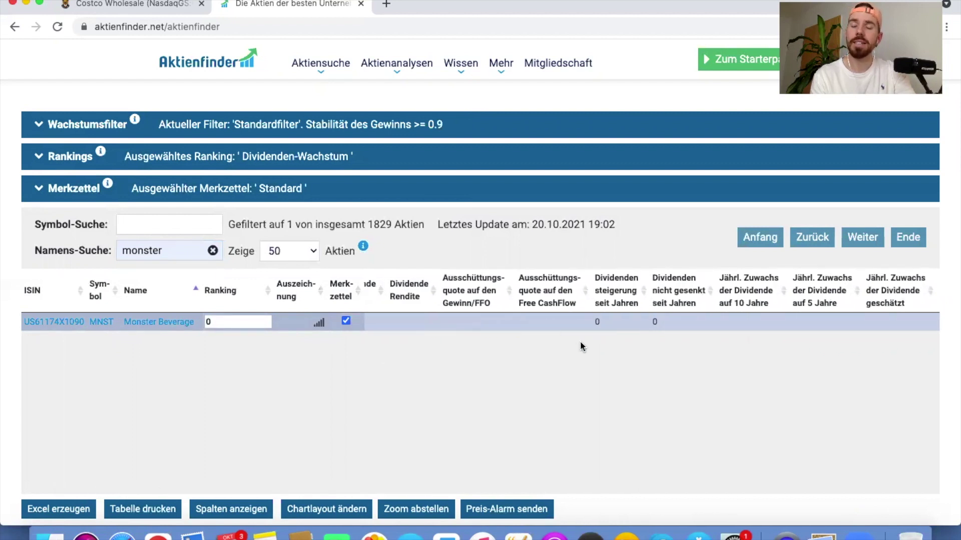
scroll(581, 340, "right", 3)
scroll(580, 341, "right", 3)
scroll(580, 340, "right", 3)
scroll(581, 341, "right", 2)
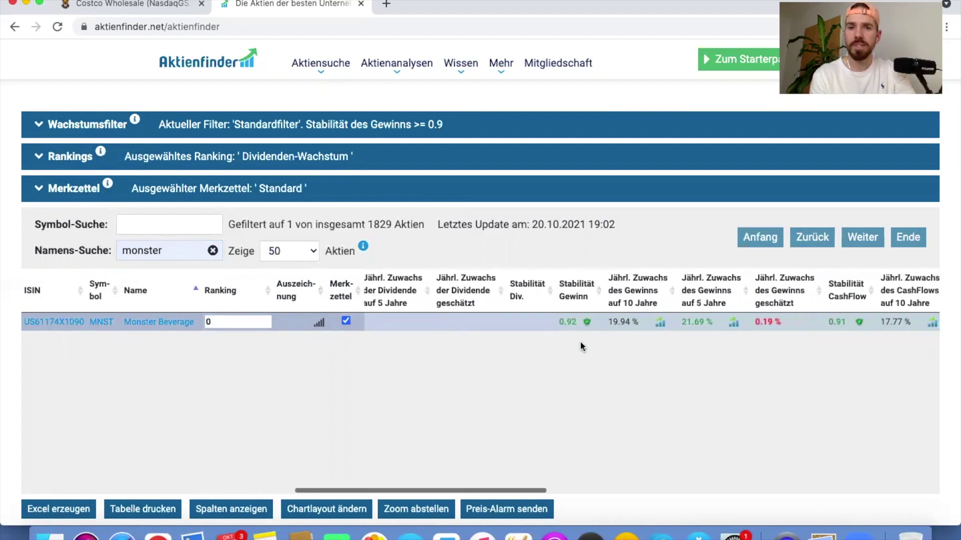
scroll(581, 341, "right", 2)
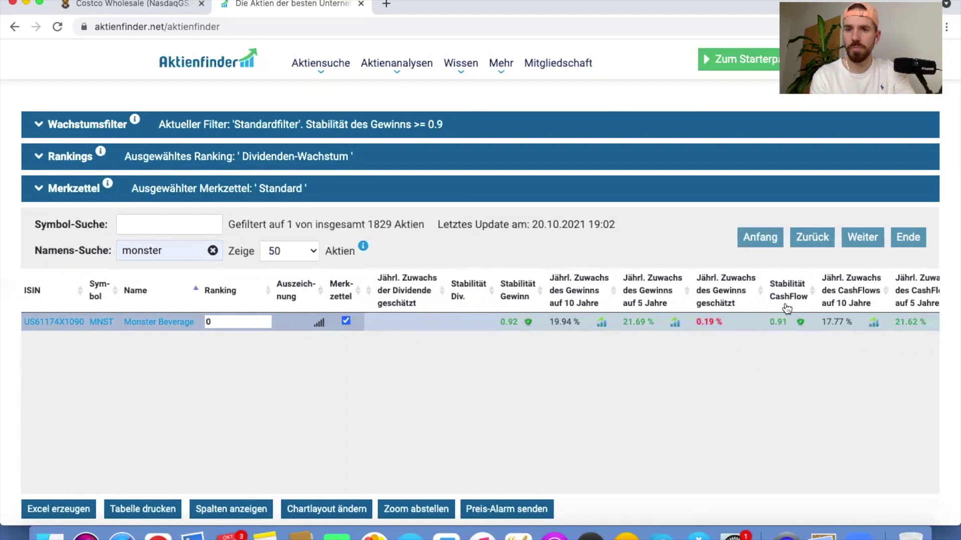
mouse_move(787, 290)
scroll(747, 323, "right", 2)
scroll(746, 322, "right", 2)
scroll(747, 323, "right", 2)
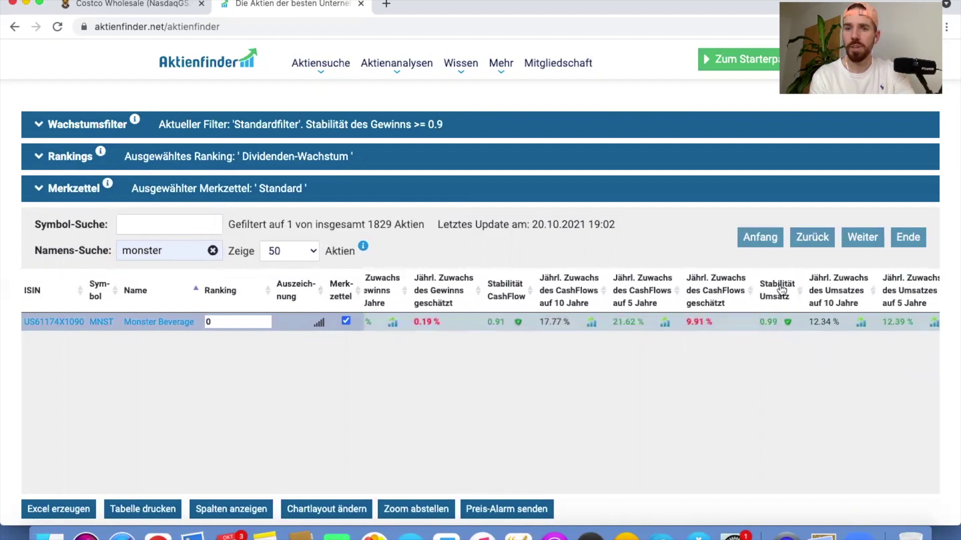
scroll(771, 326, "right", 1)
scroll(771, 326, "right", 3)
scroll(770, 326, "right", 1)
scroll(771, 326, "right", 2)
scroll(770, 326, "right", 1)
scroll(771, 326, "right", 2)
scroll(771, 325, "right", 1)
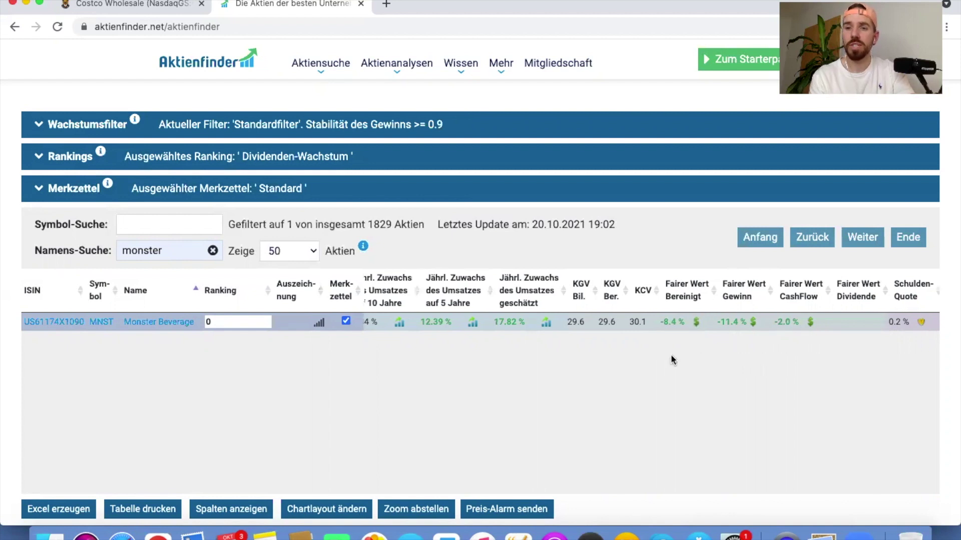
scroll(672, 359, "right", 3)
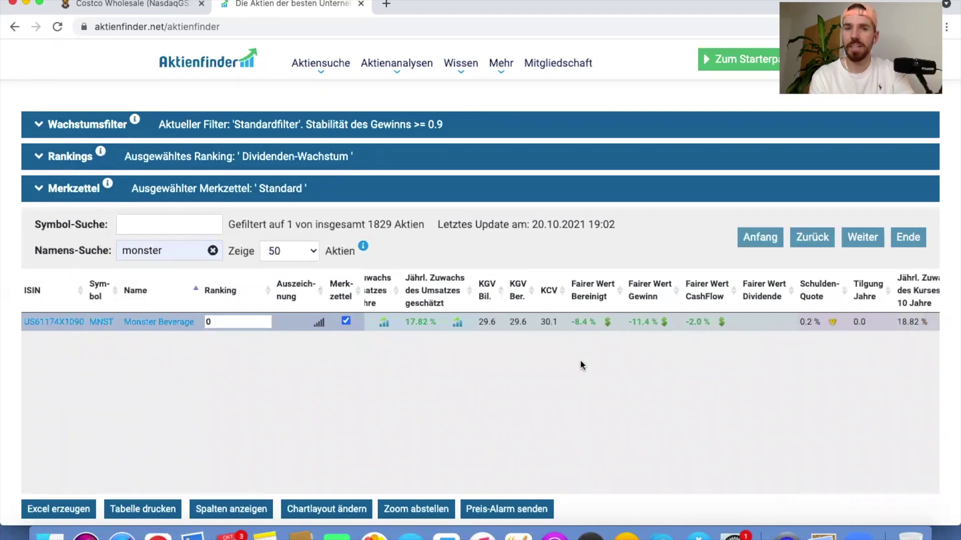
scroll(363, 377, "down", 2)
scroll(362, 376, "down", 2)
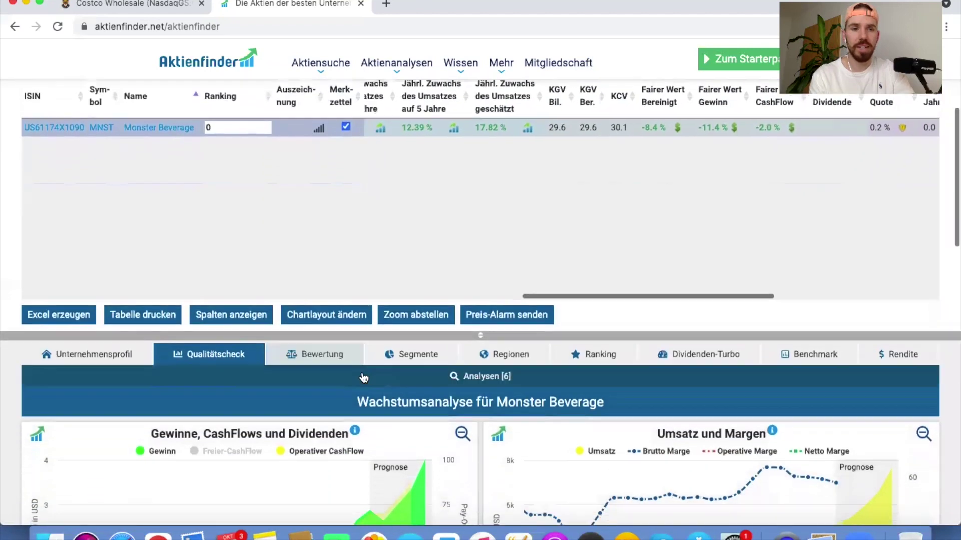
scroll(362, 376, "down", 3)
scroll(361, 376, "down", 2)
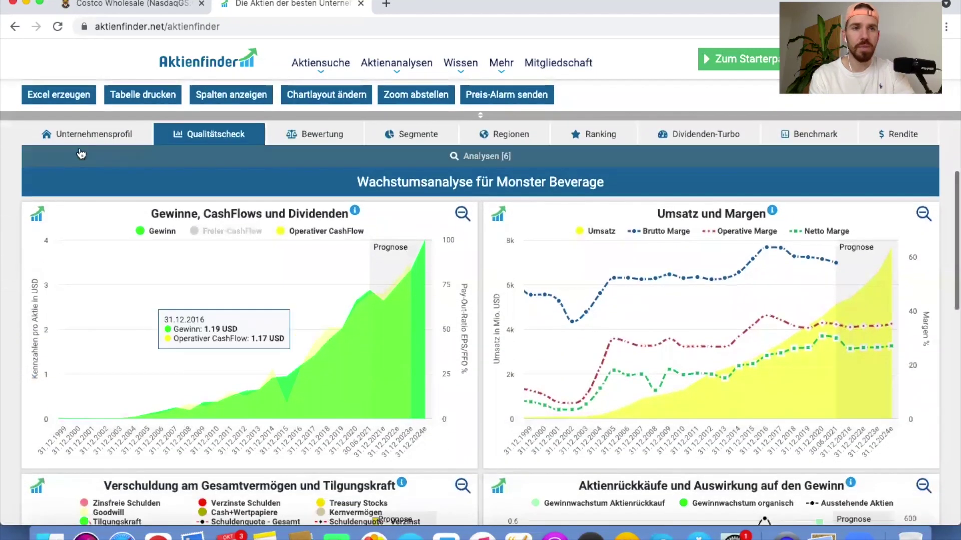
left_click(76, 140)
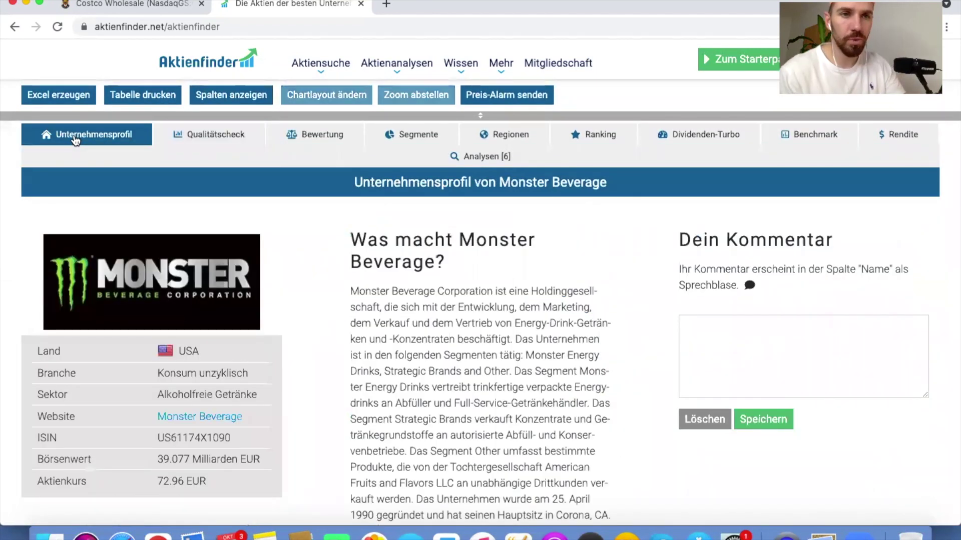
scroll(76, 141, "down", 1)
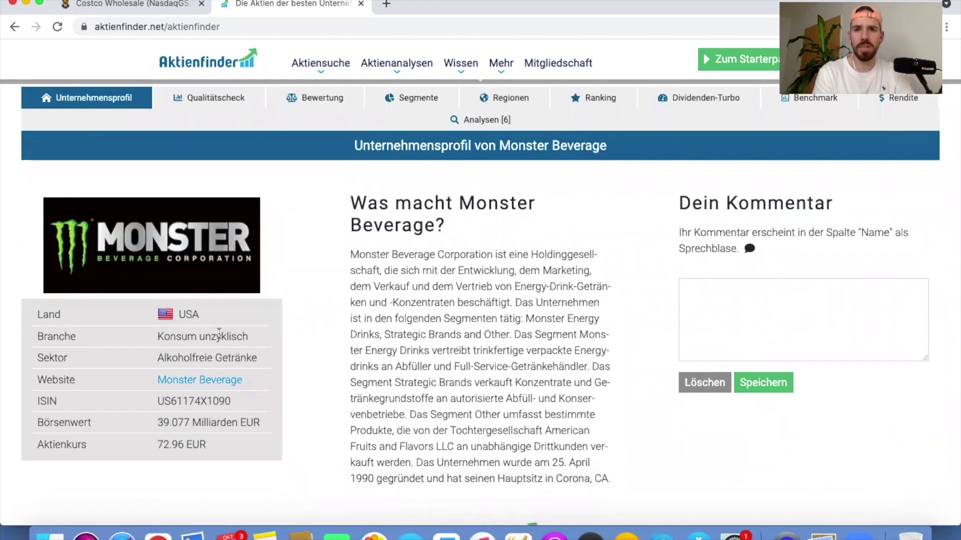
scroll(270, 332, "up", 1)
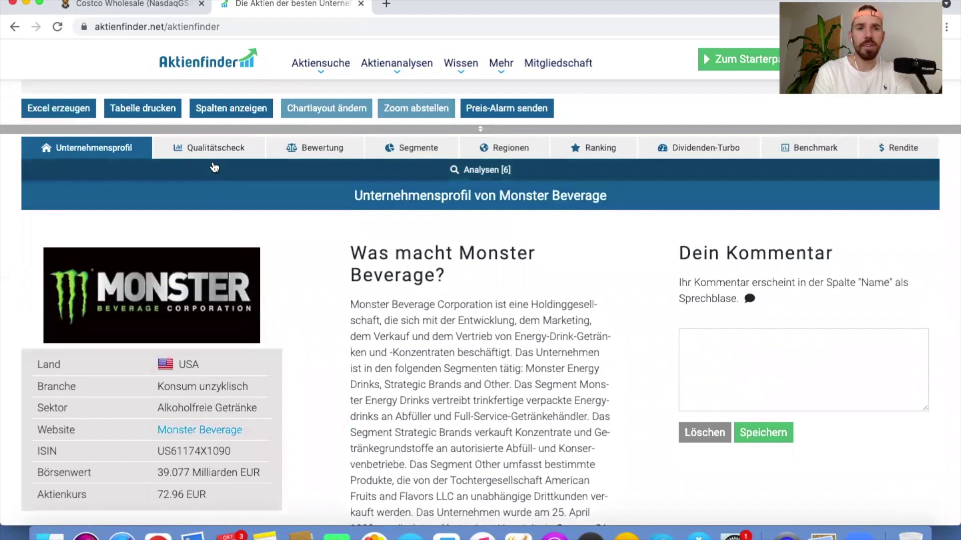
left_click(211, 149)
mouse_move(404, 350)
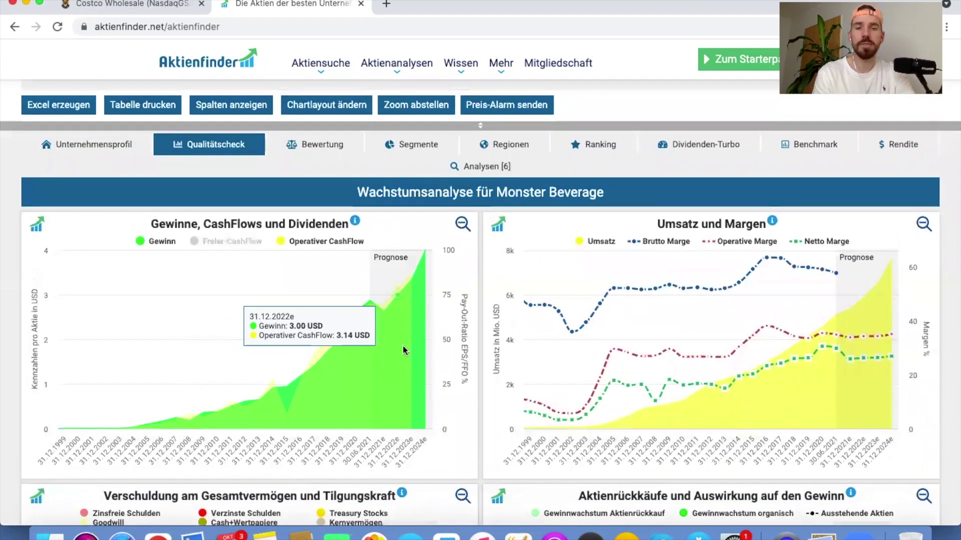
scroll(403, 350, "down", 2)
scroll(403, 351, "down", 2)
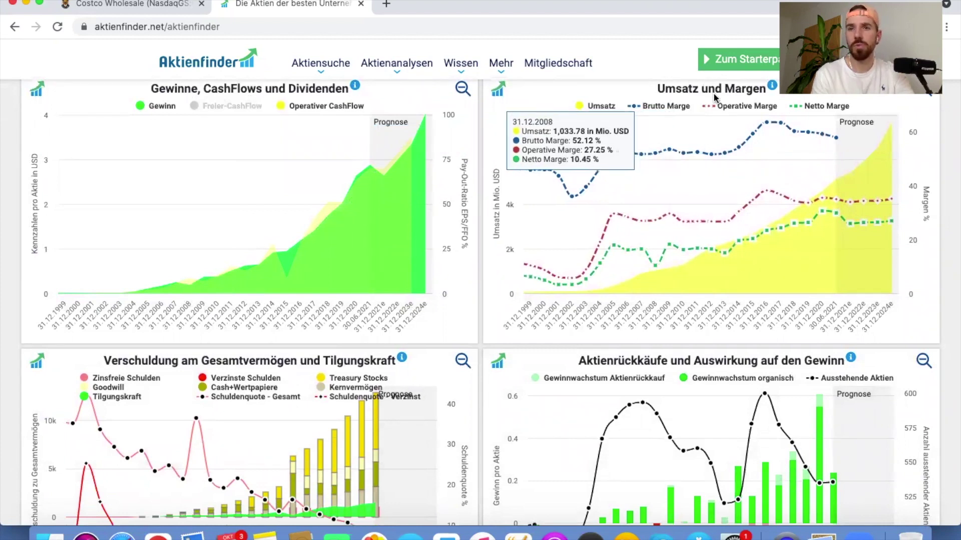
mouse_move(421, 225)
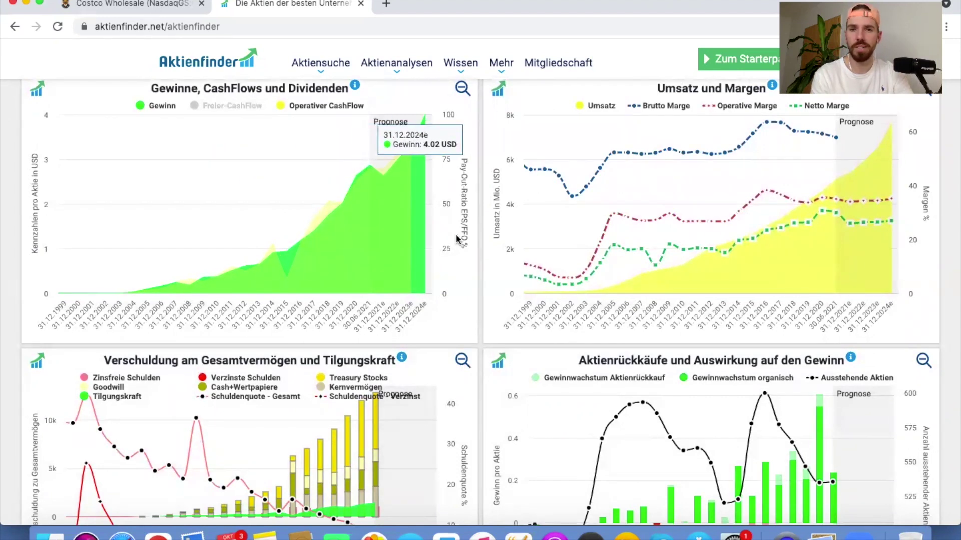
Step: Browse Monster Beverage's Qualitätscheck growth charts, then switch to the Bewertung fair value chart
scroll(491, 339, "down", 3)
scroll(491, 344, "down", 1)
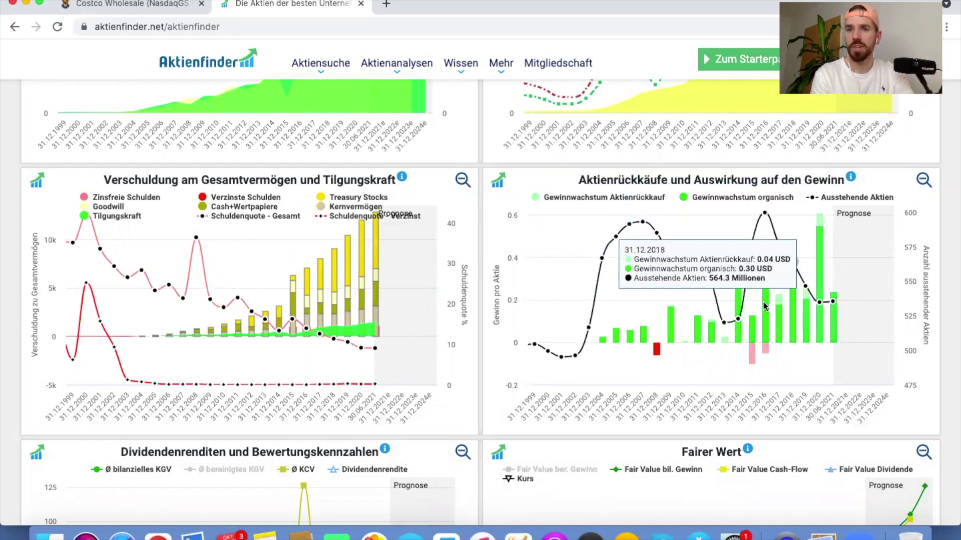
scroll(733, 301, "down", 1)
scroll(733, 301, "down", 2)
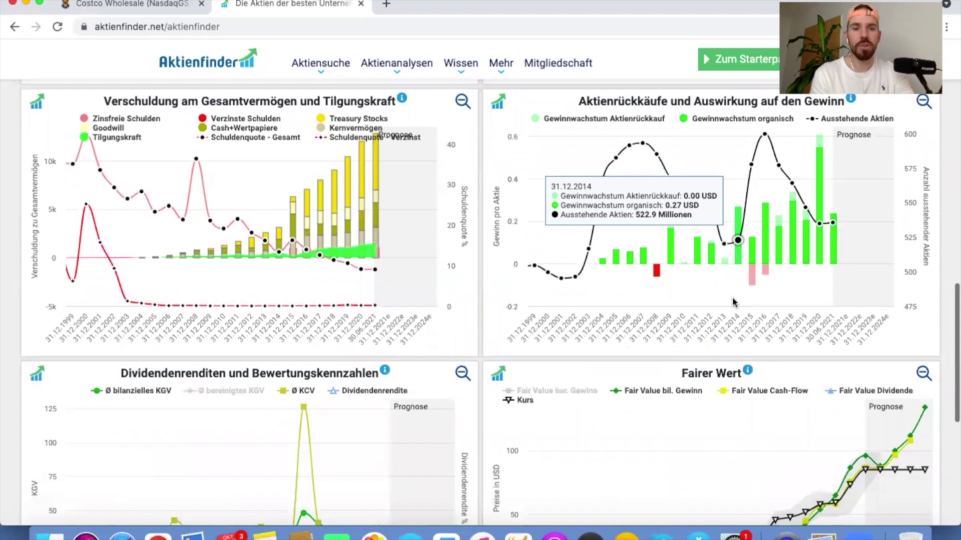
scroll(733, 301, "down", 3)
scroll(733, 301, "down", 3)
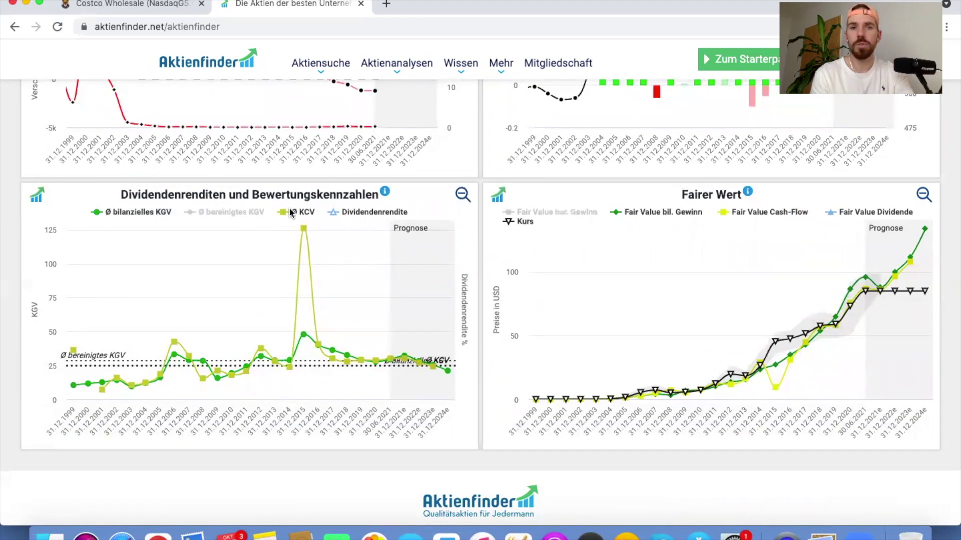
mouse_move(654, 389)
scroll(623, 241, "up", 1)
scroll(623, 242, "up", 3)
scroll(623, 242, "up", 2)
scroll(623, 241, "up", 3)
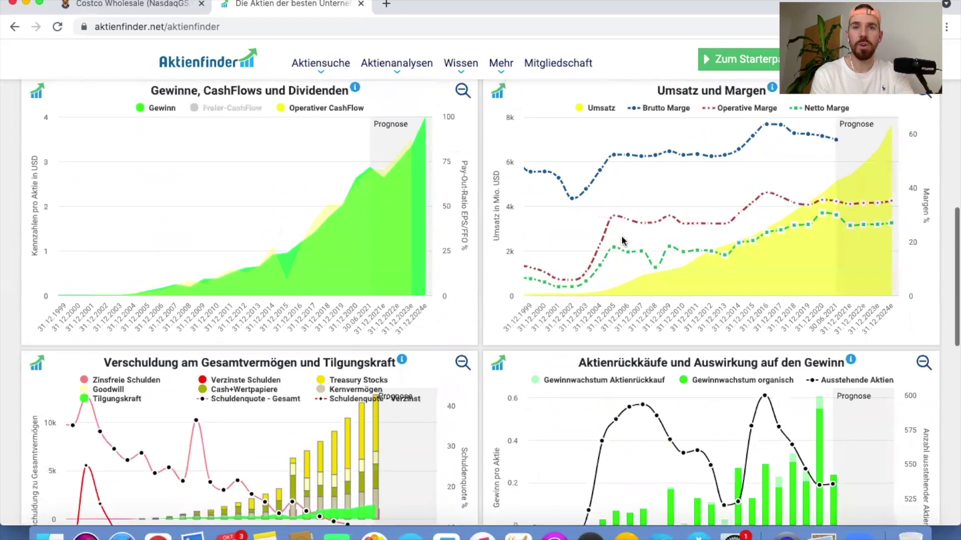
scroll(623, 241, "up", 5)
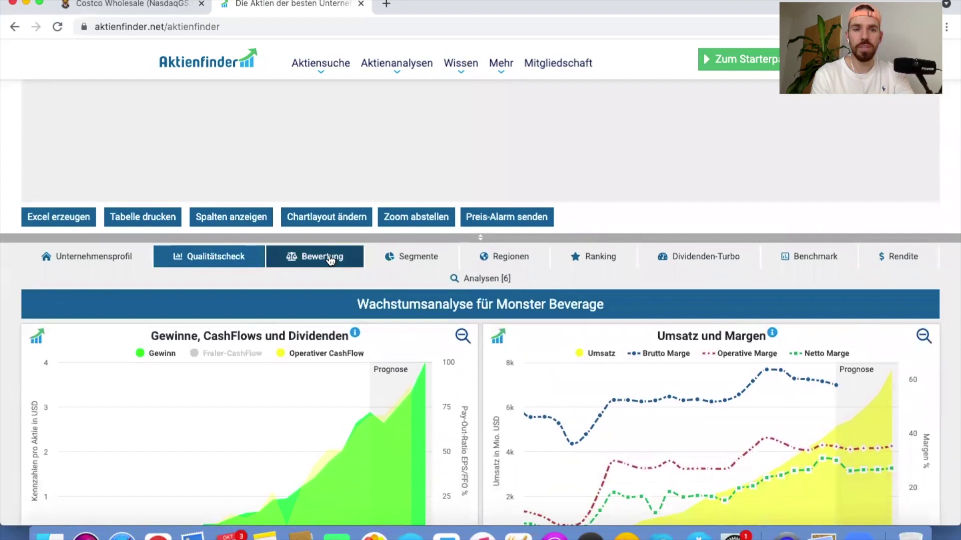
left_click(329, 257)
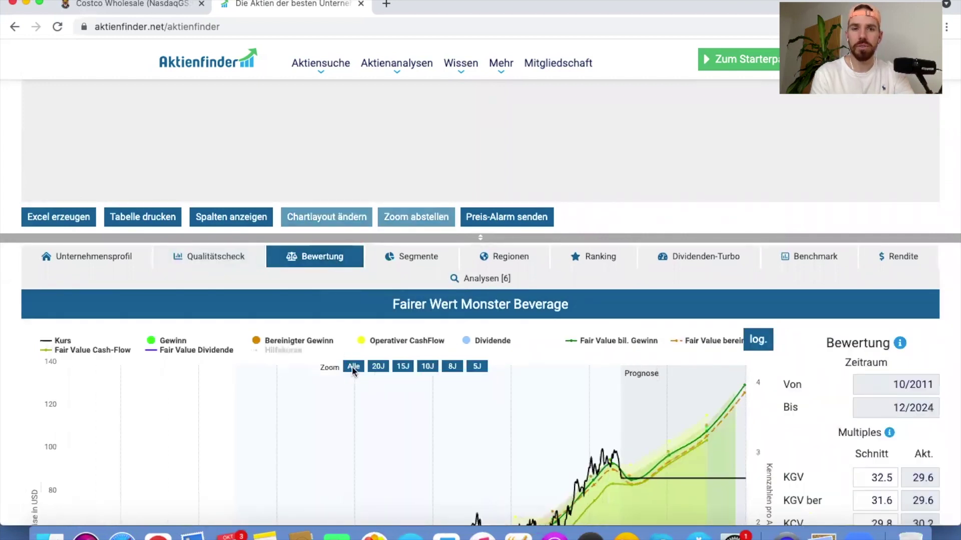
Step: Extend the Fairer Wert chart back to 01/2008, trying the log price axis before reverting to linear
scroll(352, 366, "down", 1)
scroll(352, 366, "down", 3)
scroll(352, 370, "up", 1)
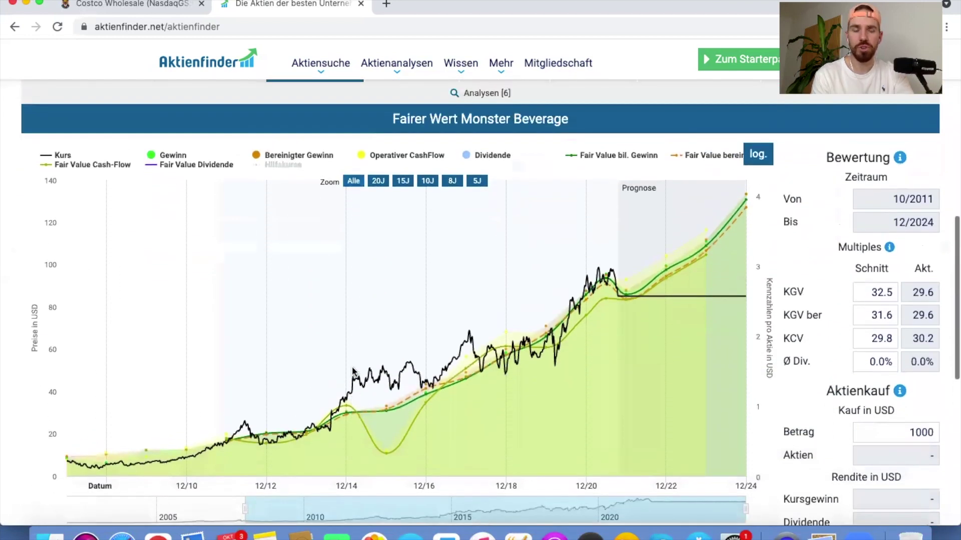
left_click_drag(70, 321, 760, 434)
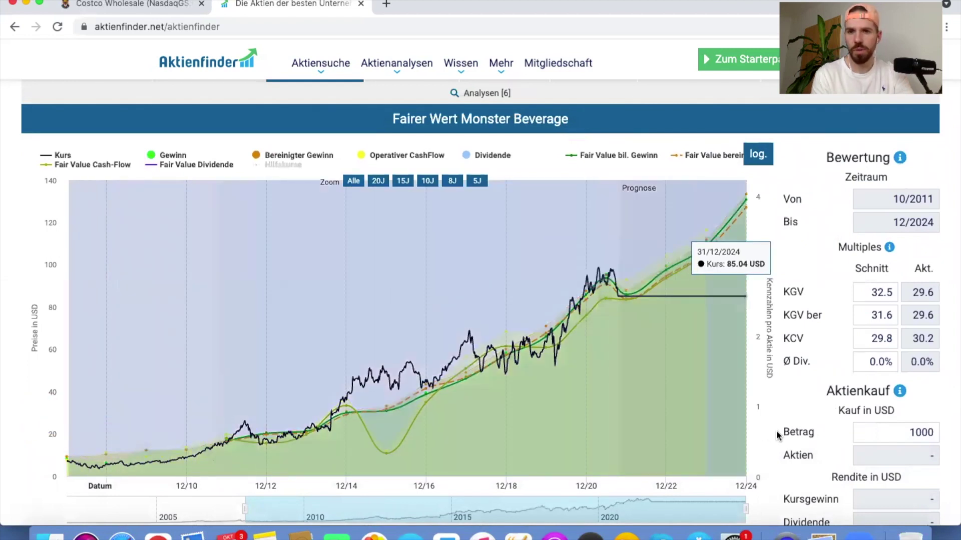
left_click_drag(759, 435, 776, 434)
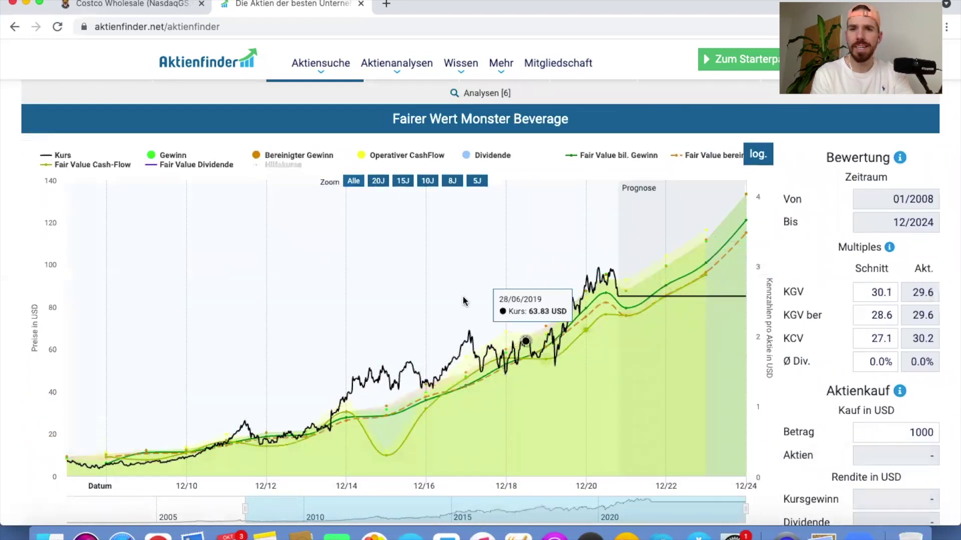
left_click(758, 154)
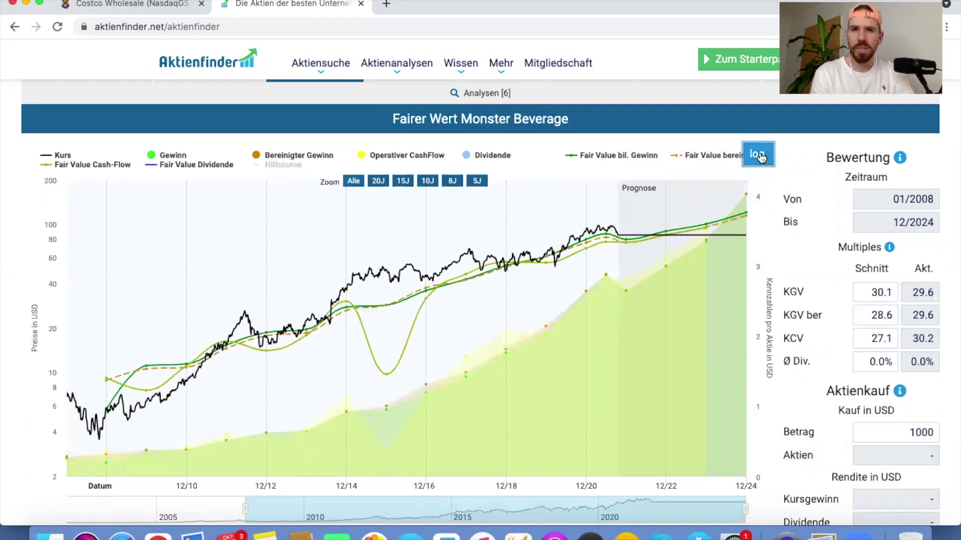
left_click(759, 156)
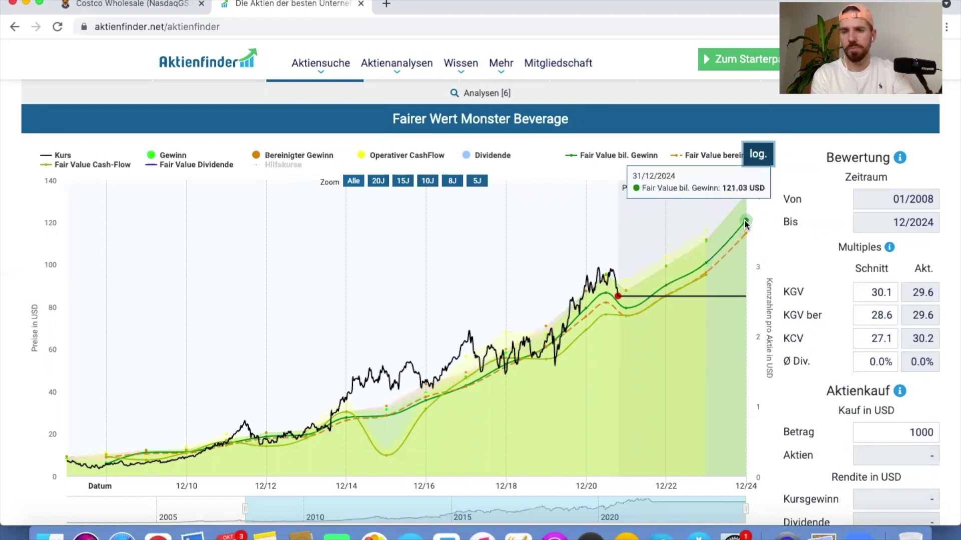
Step: Simulate a 1000 USD buy to the 12/2024 fair value (11.8 shares, 423.21 USD gain), then clear it
left_click(745, 222)
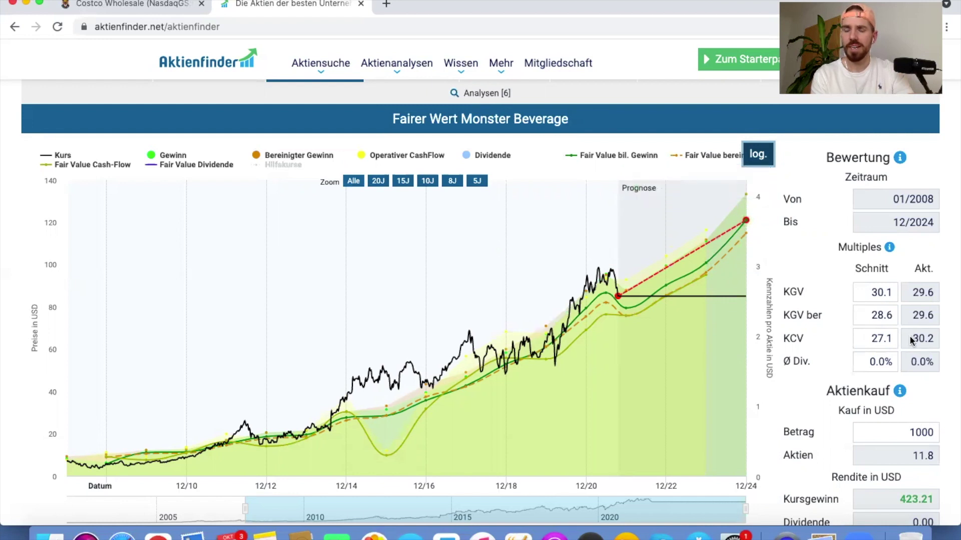
scroll(910, 340, "down", 5)
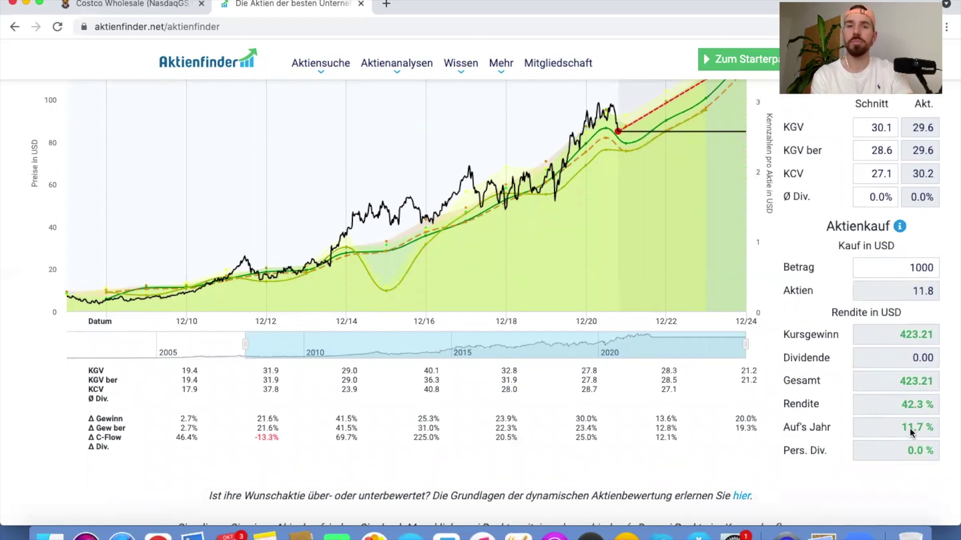
scroll(911, 431, "up", 4)
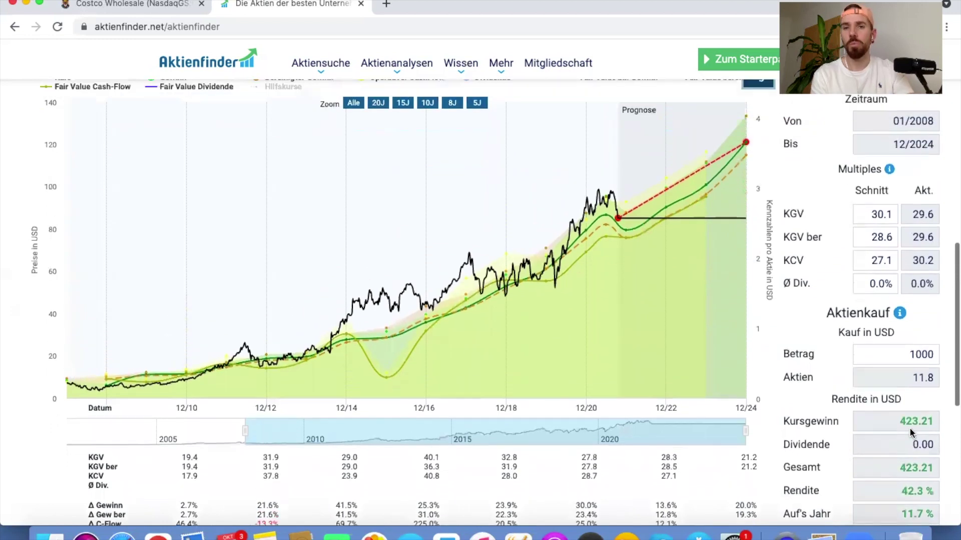
scroll(908, 430, "up", 1)
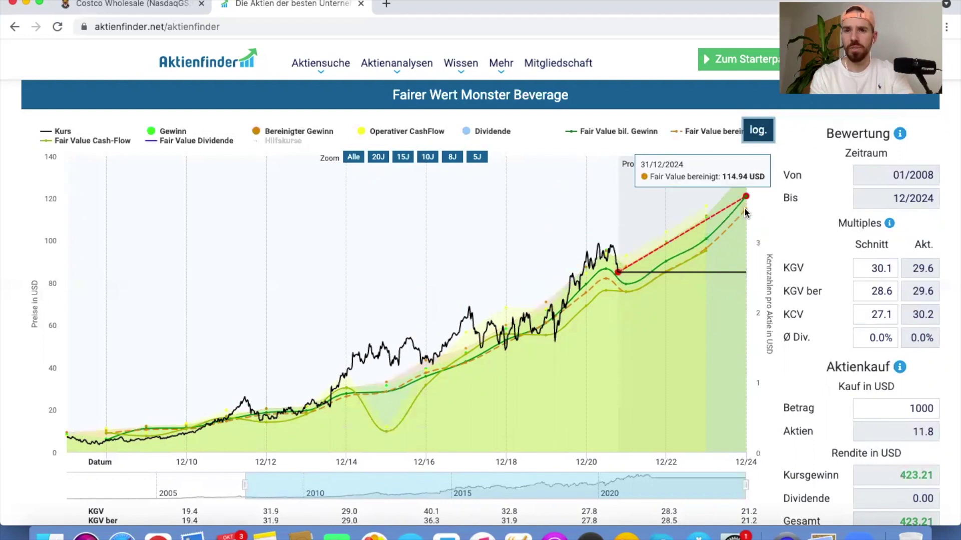
left_click(618, 274)
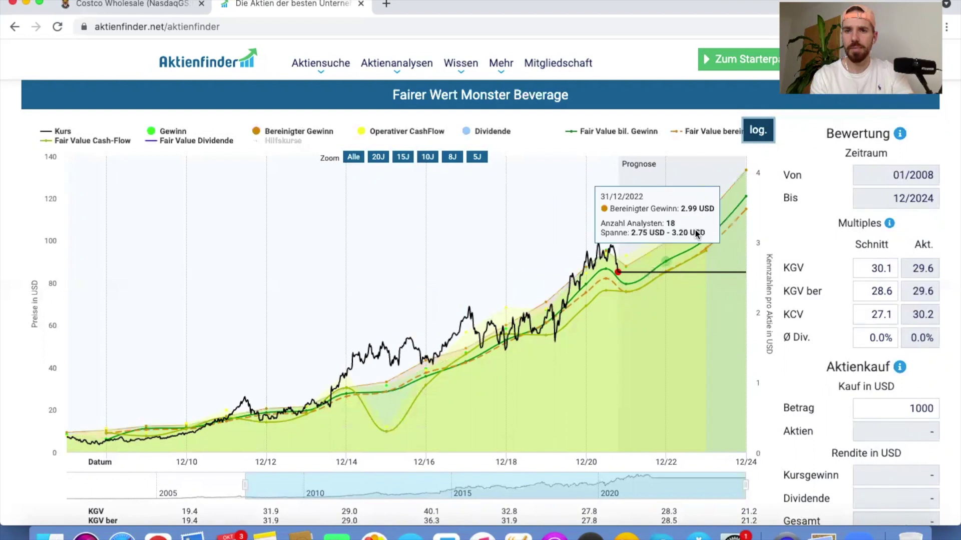
Step: Simulate a buy to the adjusted 114.94 USD 2024 fair value: 351.60 USD gain, 35.2%, 9.9% yearly
left_click(746, 211)
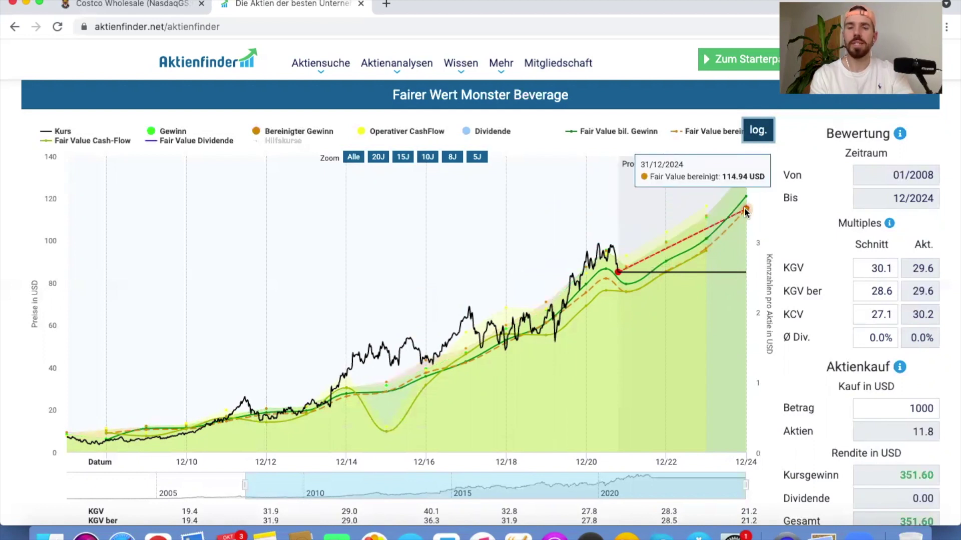
scroll(744, 208, "down", 3)
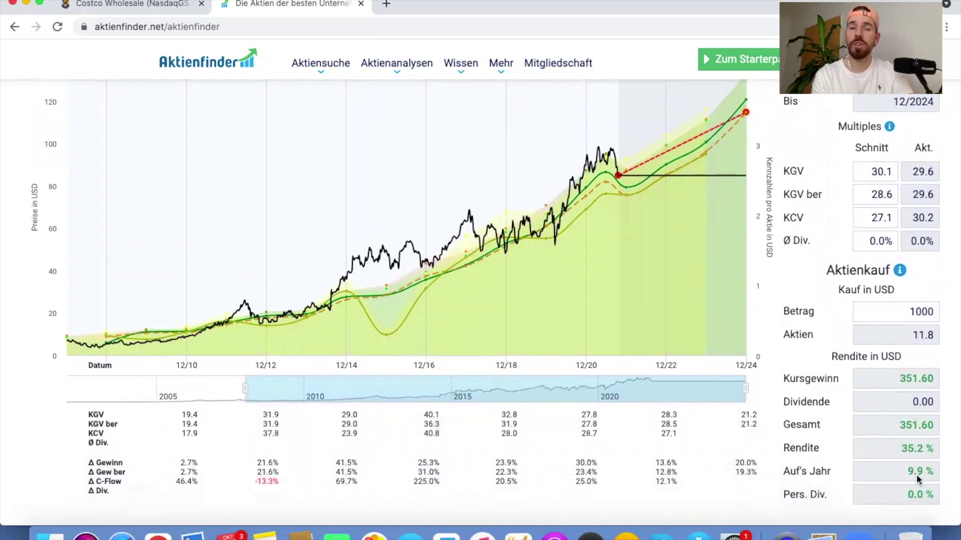
scroll(917, 474, "up", 2)
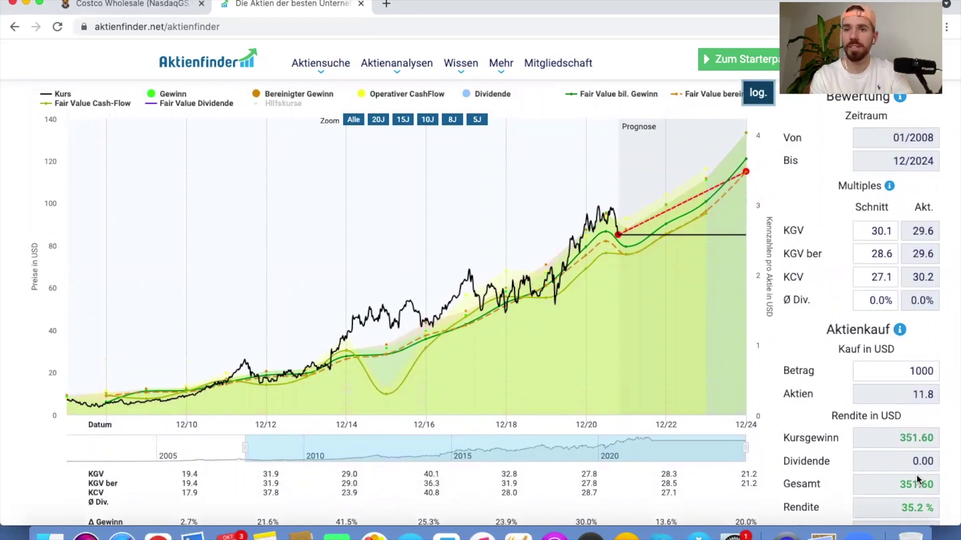
scroll(917, 476, "up", 1)
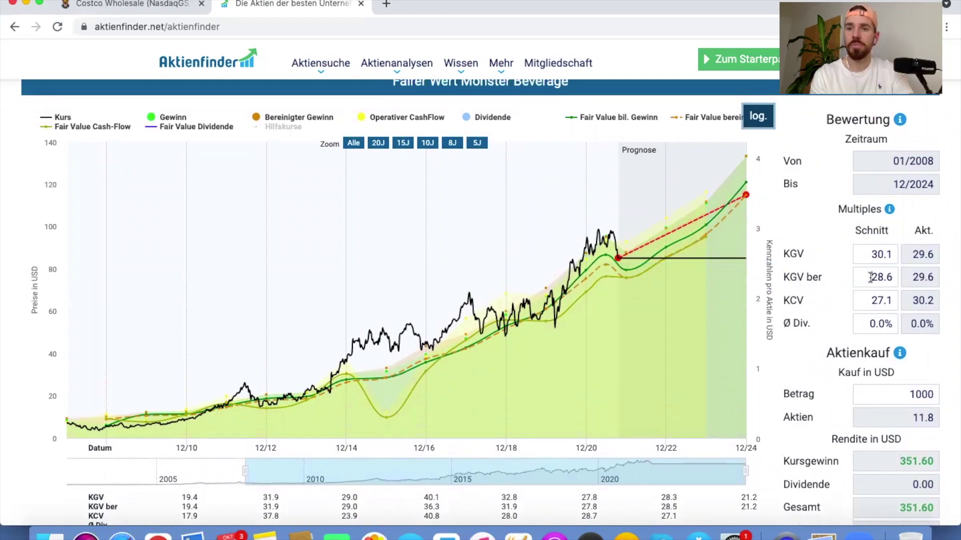
Step: Review Monster Beverage's Fairer Wert chart and multiples: average KGV ber 28.6 versus current 29.6
left_click(871, 277)
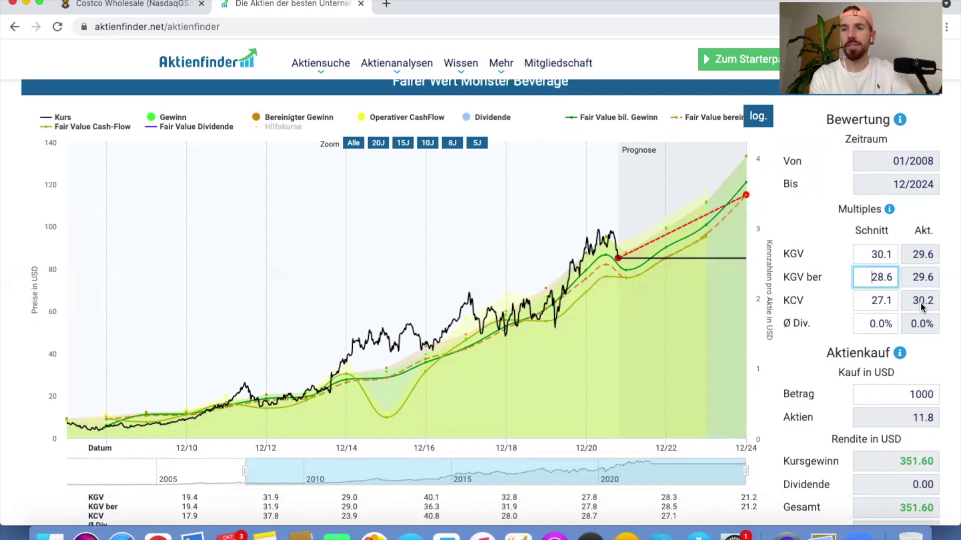
scroll(922, 307, "down", 4)
scroll(921, 304, "up", 5)
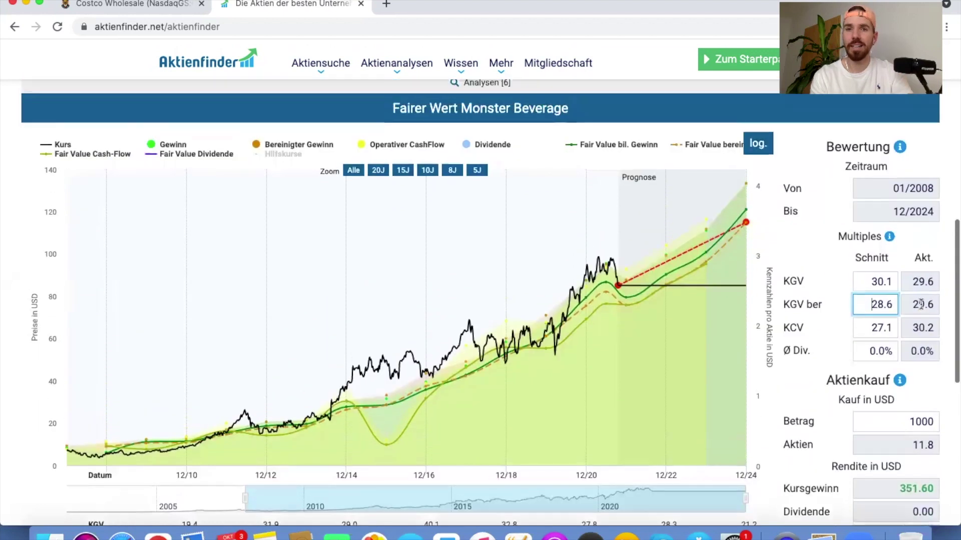
scroll(920, 304, "up", 4)
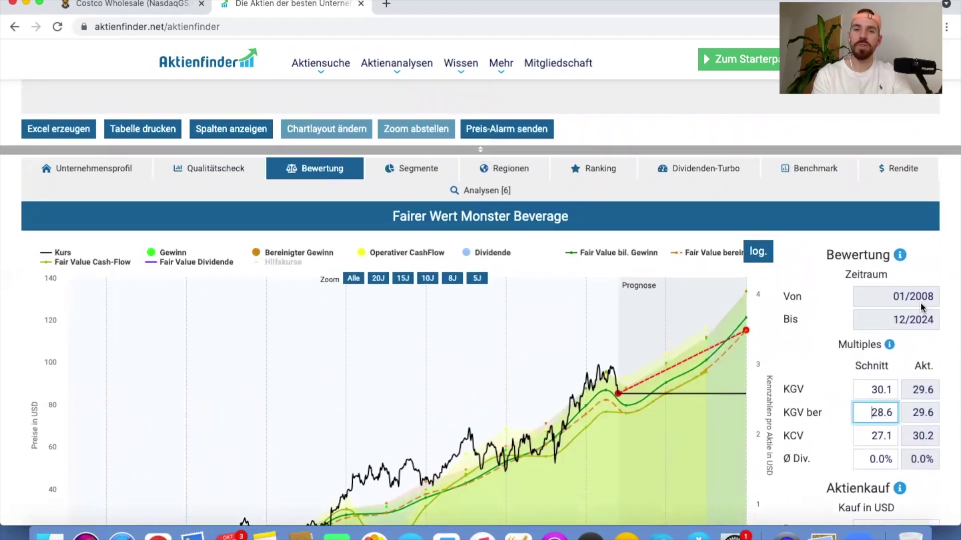
scroll(920, 303, "down", 1)
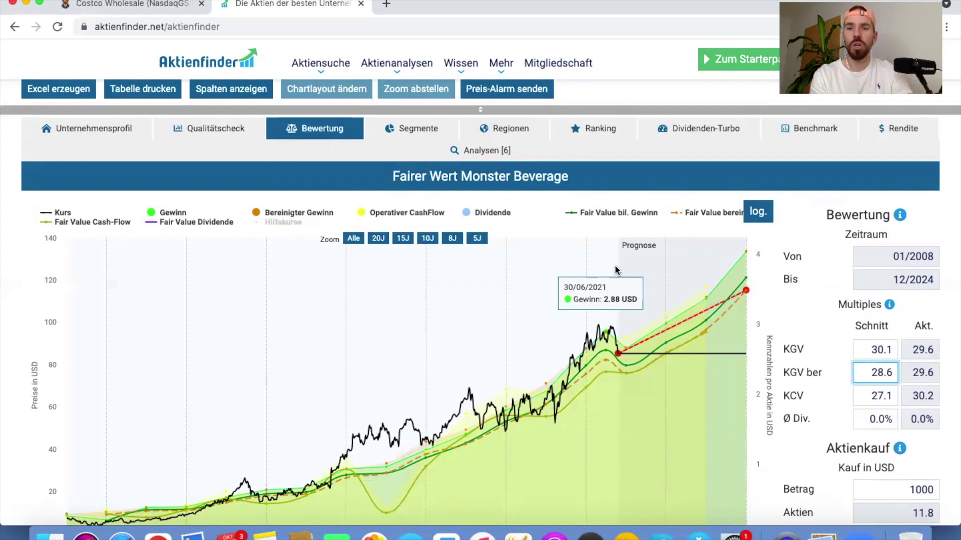
Step: Show Monster Beverage's Segmente revenue chart and check the yearly segment table (93.6% Monster Energy Drinks)
left_click(418, 129)
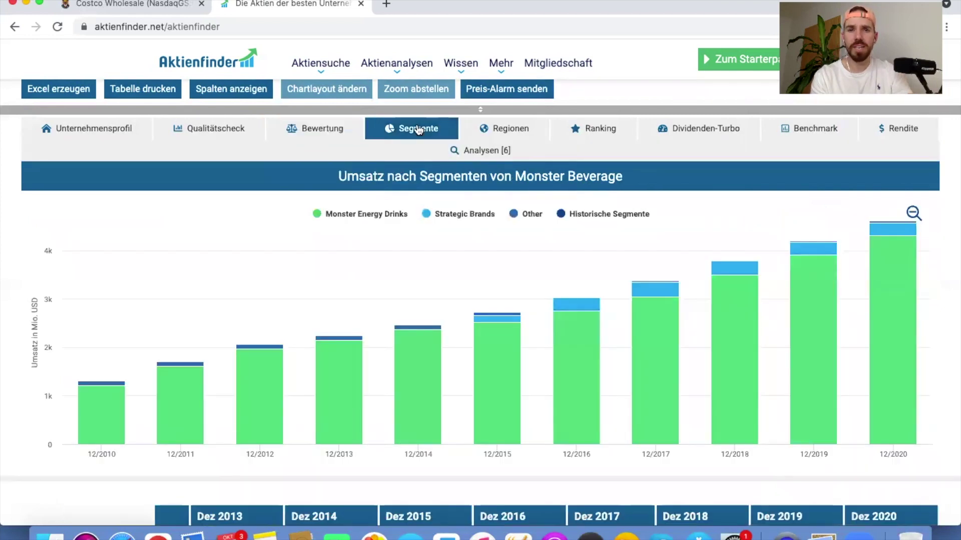
scroll(417, 129, "down", 3)
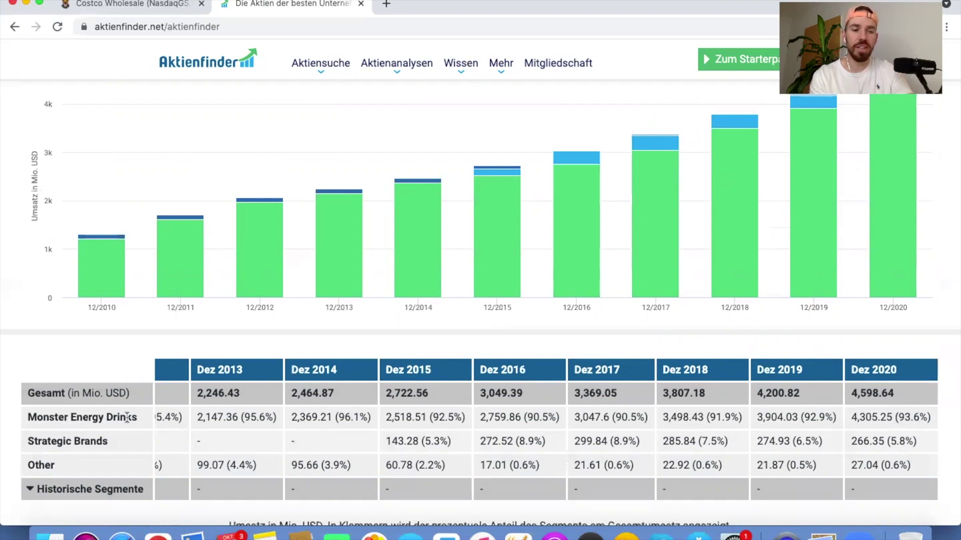
scroll(128, 418, "up", 5)
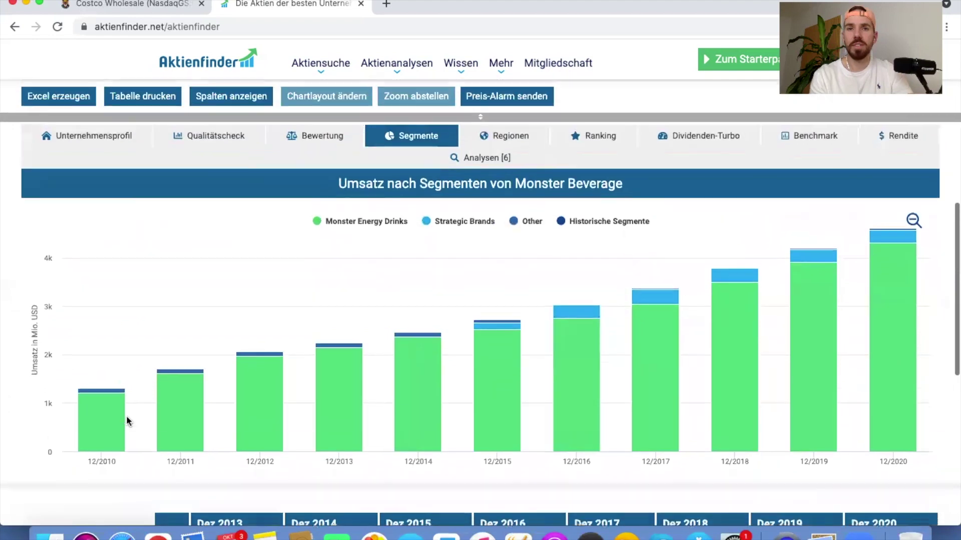
scroll(127, 418, "up", 1)
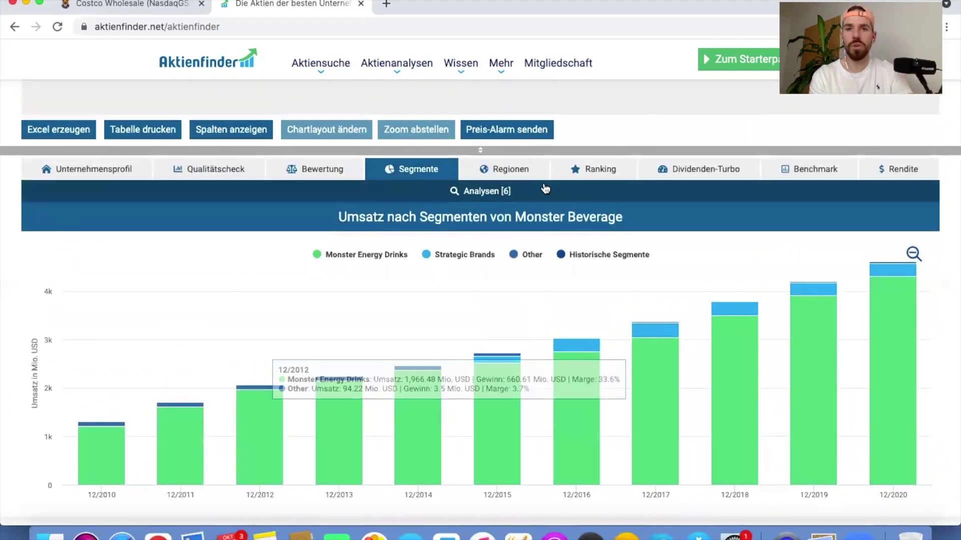
Step: Review the Regionen revenue table, then bring up the Ranking analysis showing 0 of 100 points
left_click(509, 171)
scroll(510, 429, "down", 3)
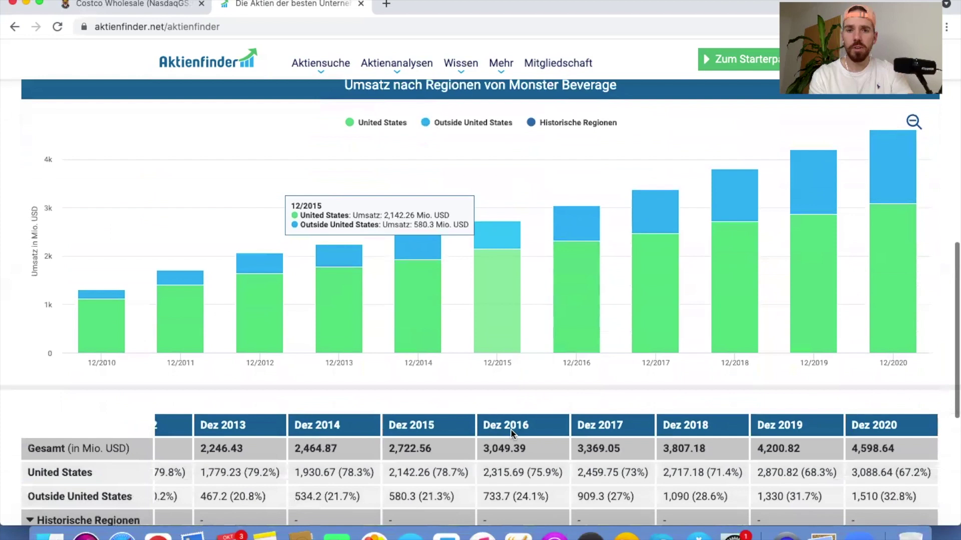
scroll(510, 429, "down", 1)
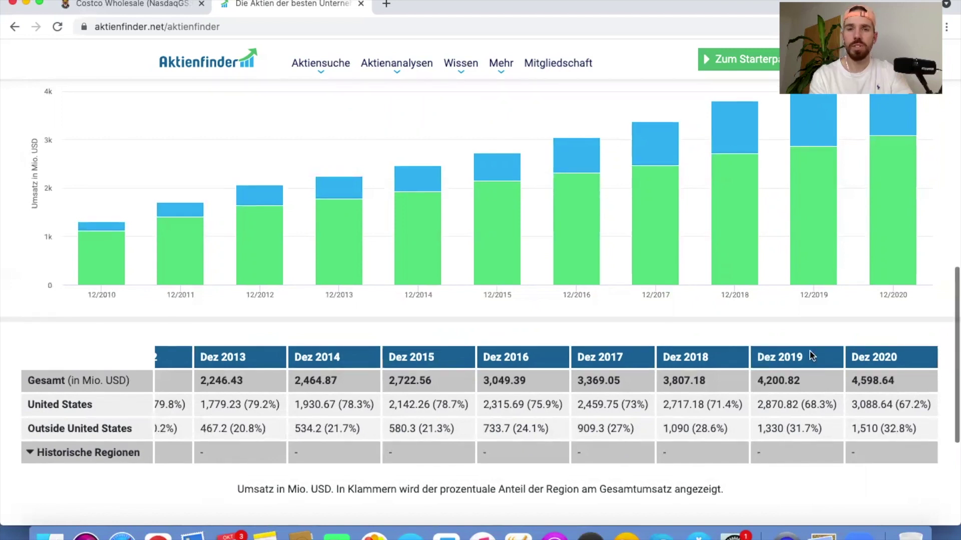
scroll(809, 351, "up", 5)
scroll(809, 351, "up", 3)
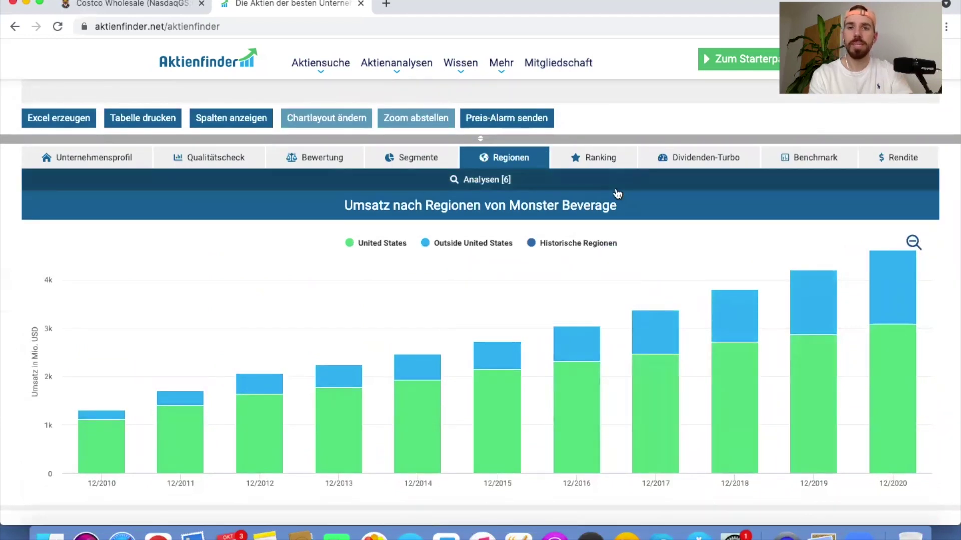
left_click(591, 159)
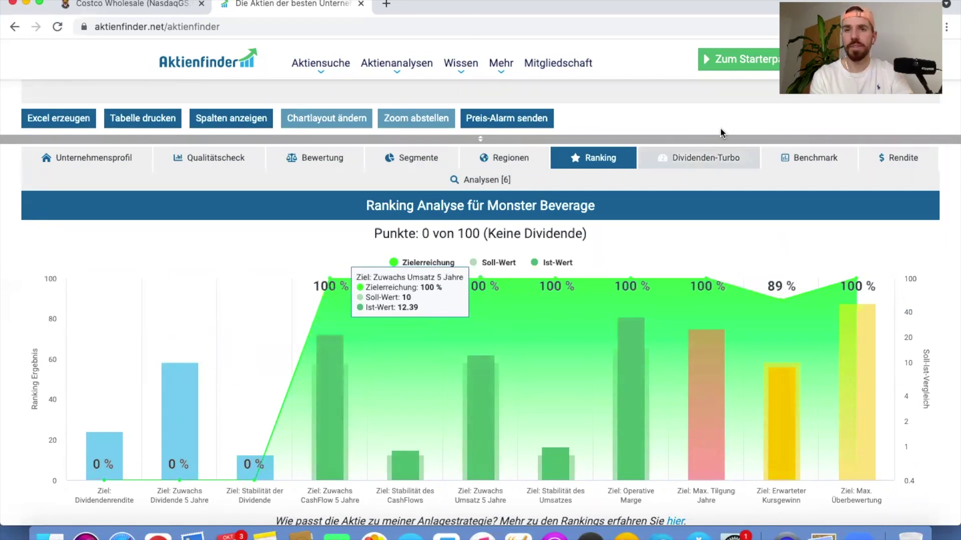
Step: Check the Dividenden-Turbo and Benchmark views, then return to Simply Wall St's Costco Wholesale report
left_click(713, 162)
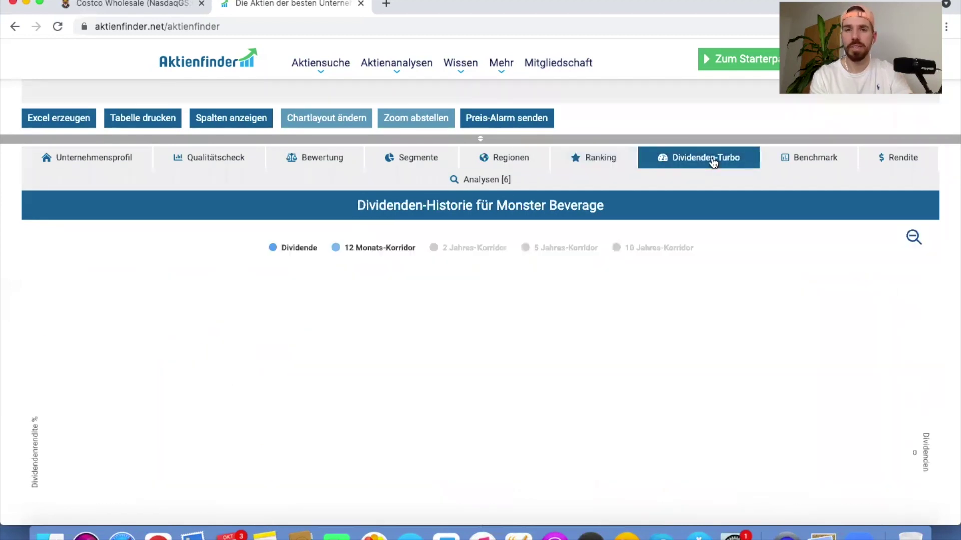
left_click(808, 160)
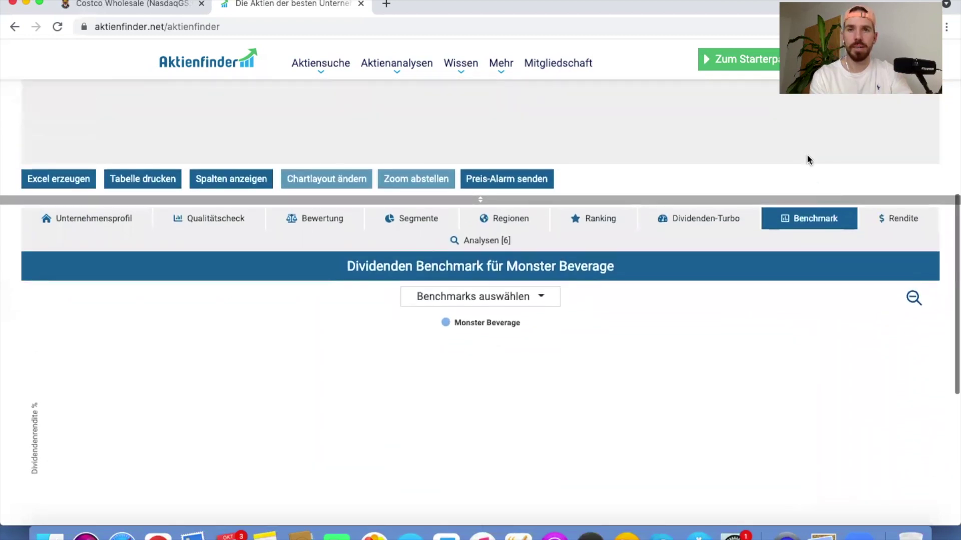
scroll(807, 160, "up", 1)
scroll(807, 160, "up", 2)
scroll(807, 160, "up", 3)
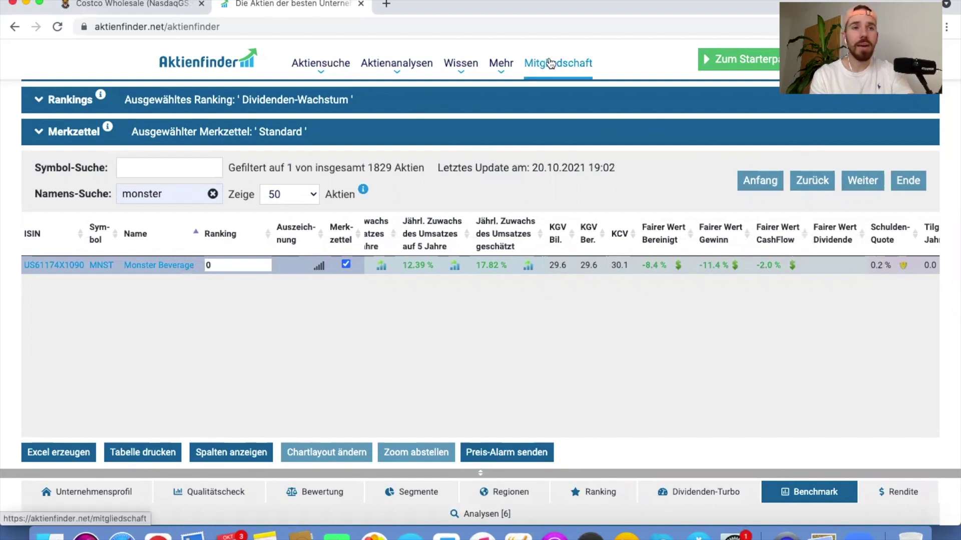
left_click(150, 6)
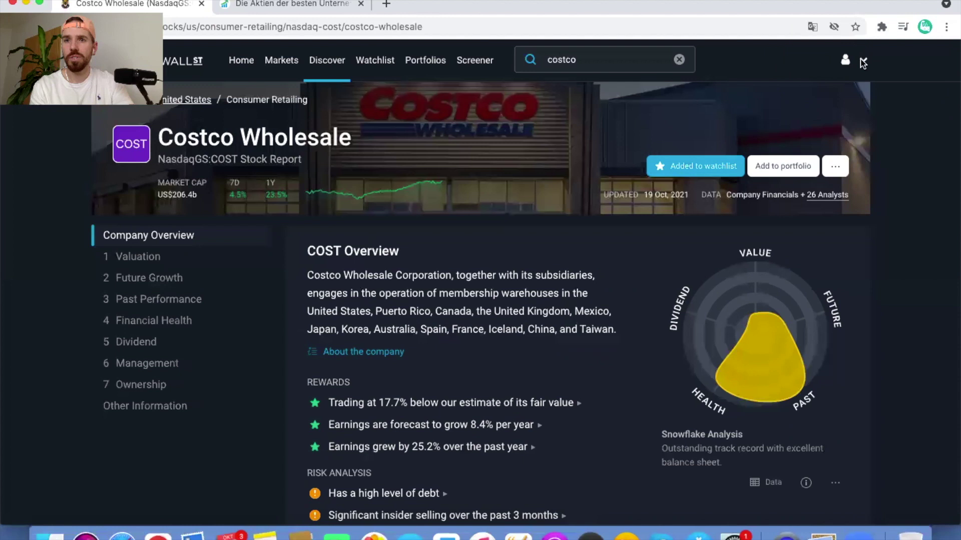
Step: Open Simply Wall St's Plans & Pricing and show monthly prices: Free $0, Premium $15, Unlimited $30
left_click(864, 61)
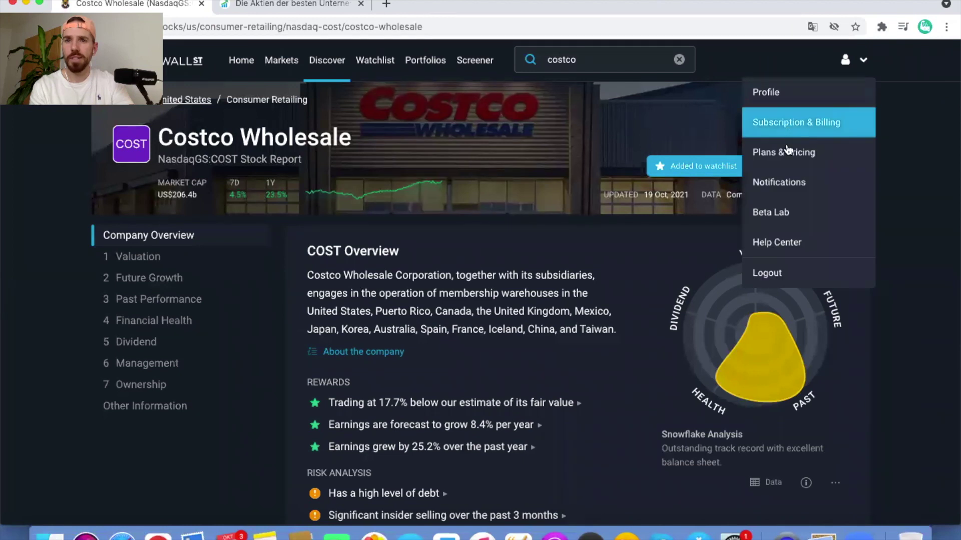
left_click(790, 154)
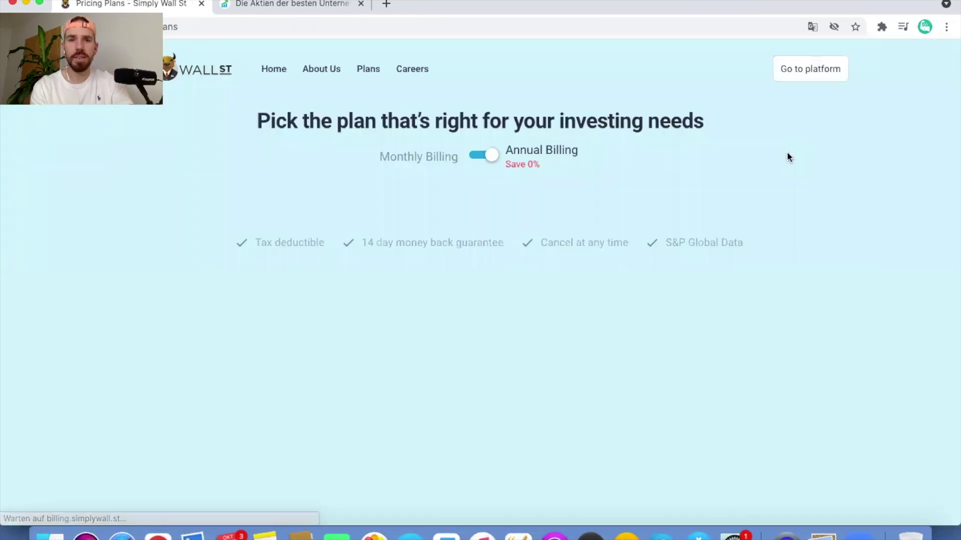
scroll(547, 277, "down", 2)
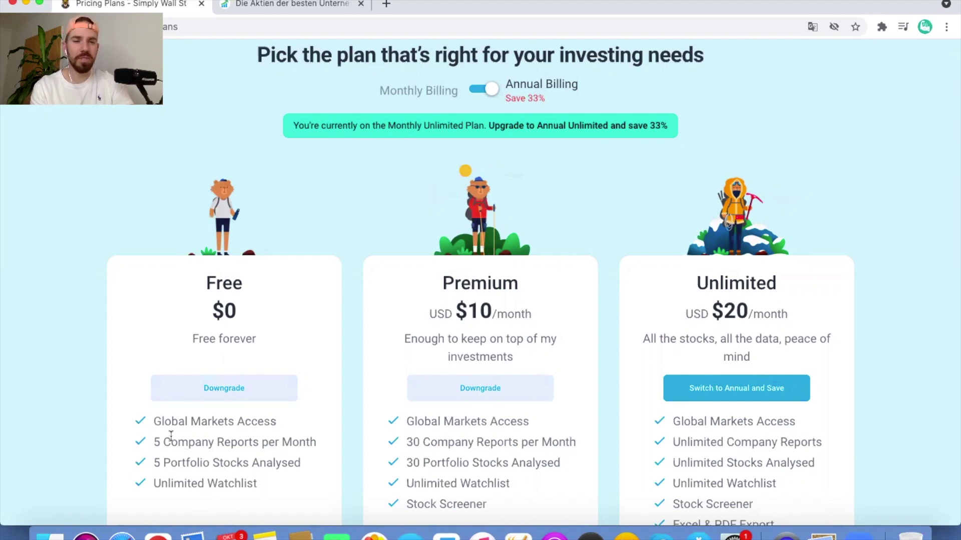
scroll(171, 435, "down", 2)
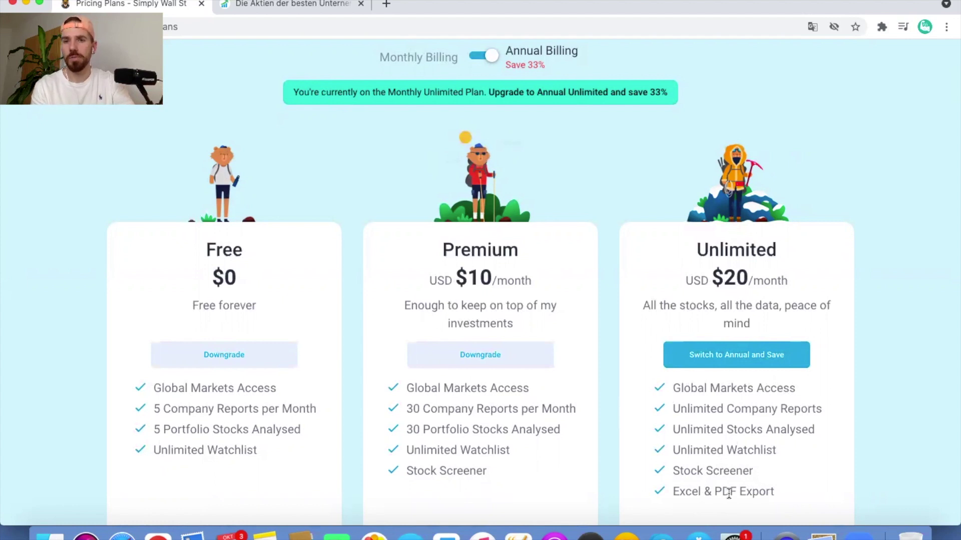
left_click(483, 56)
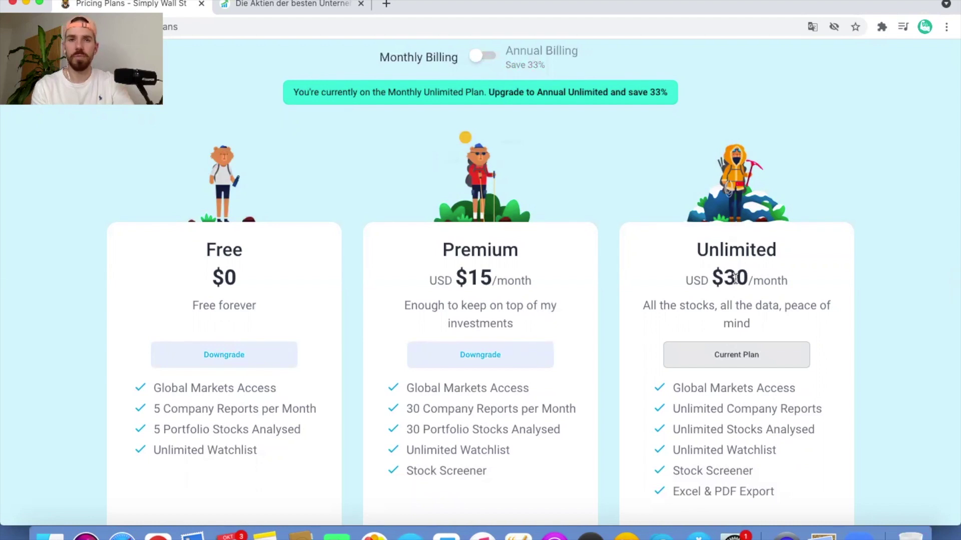
Step: Open Aktienfinder's Mitgliedschaft page and scroll the Gast, Mitglied and Vollmitglied (14,08€/Monat) comparison
left_click(309, 9)
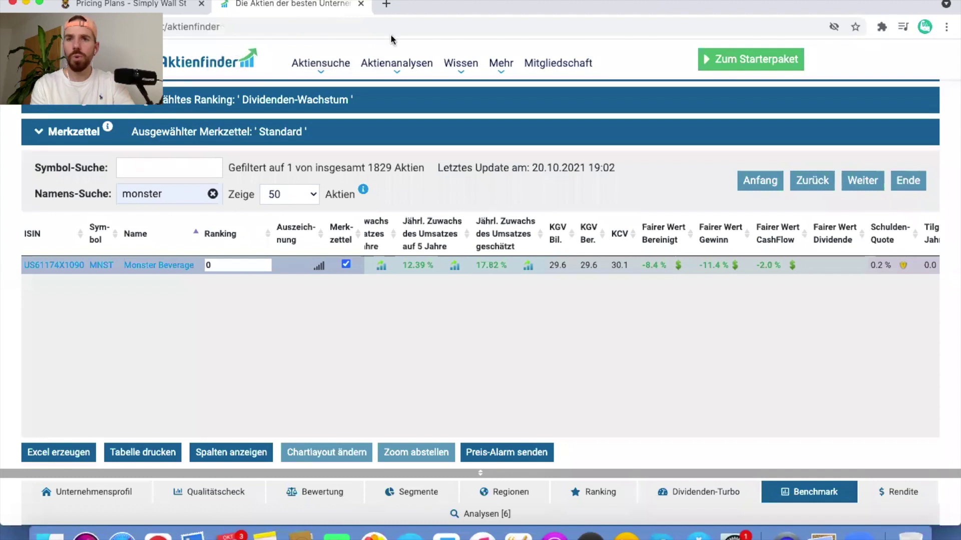
left_click(557, 65)
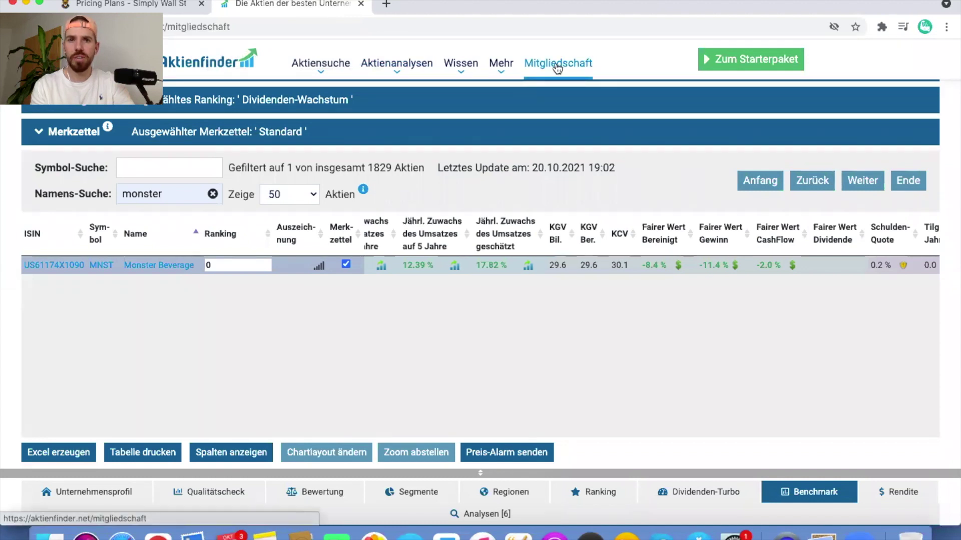
scroll(448, 261, "down", 3)
scroll(448, 260, "down", 3)
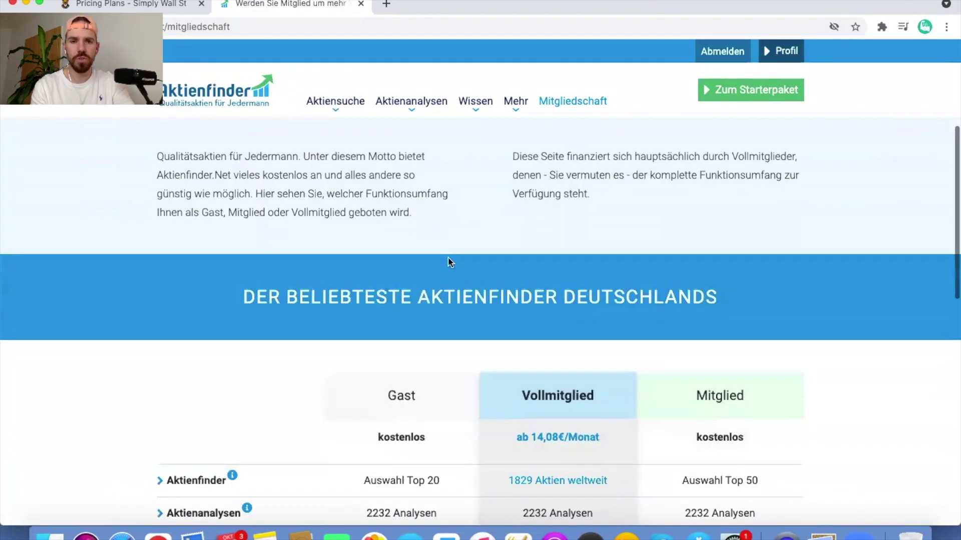
scroll(448, 260, "down", 5)
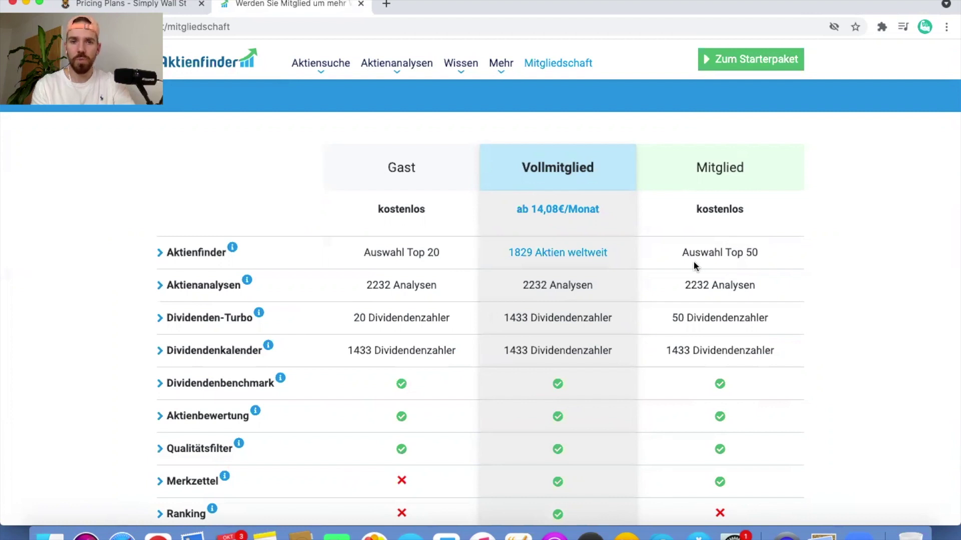
scroll(540, 375, "down", 3)
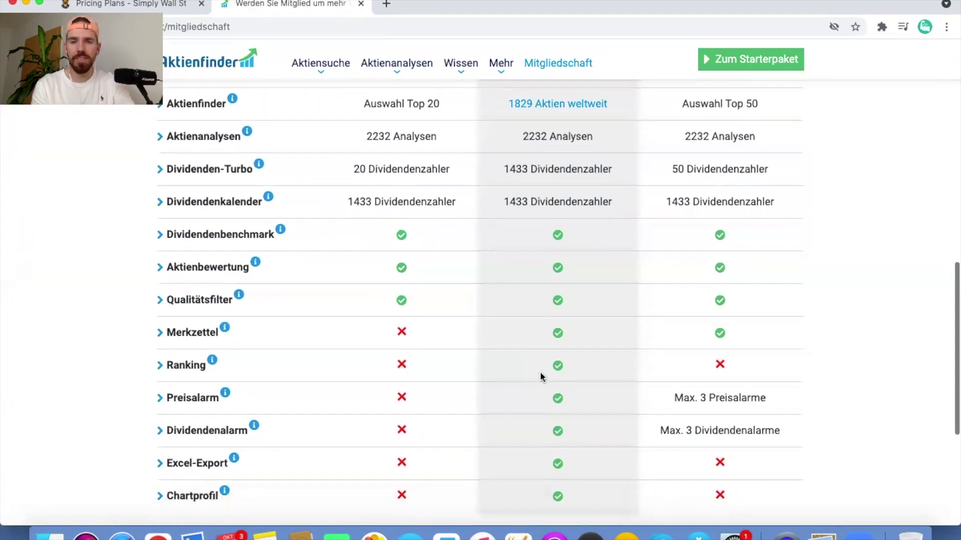
scroll(564, 373, "down", 2)
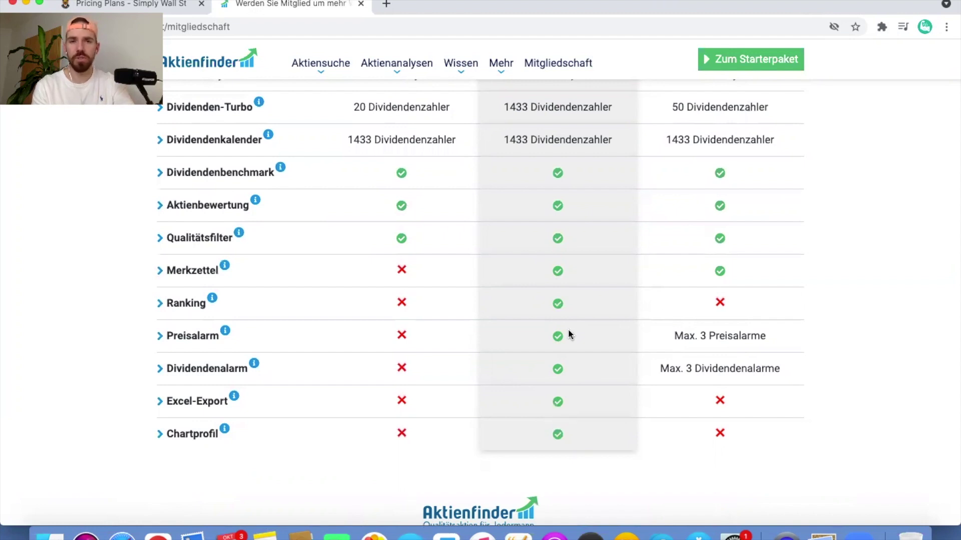
scroll(568, 331, "up", 3)
scroll(568, 330, "up", 2)
scroll(569, 330, "up", 2)
scroll(568, 330, "up", 1)
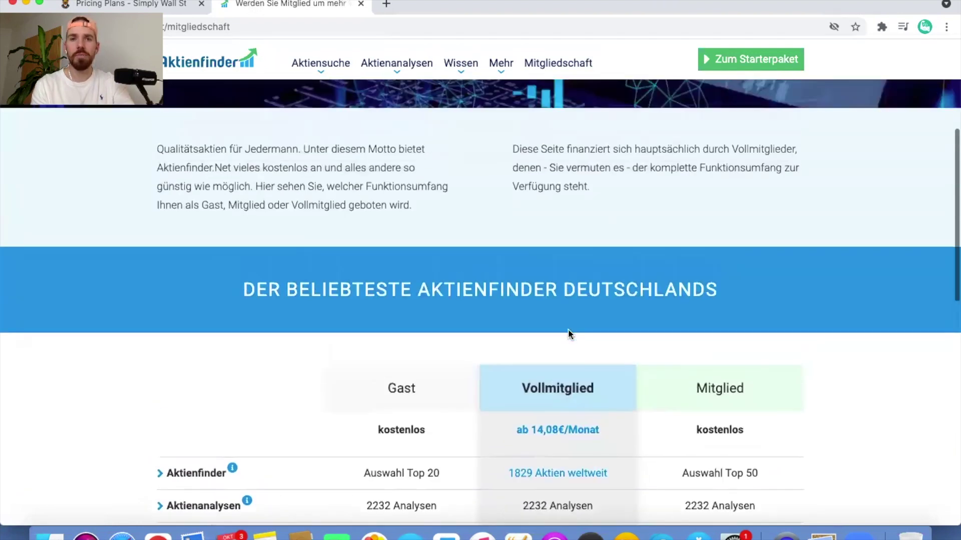
scroll(568, 330, "up", 4)
scroll(568, 330, "up", 3)
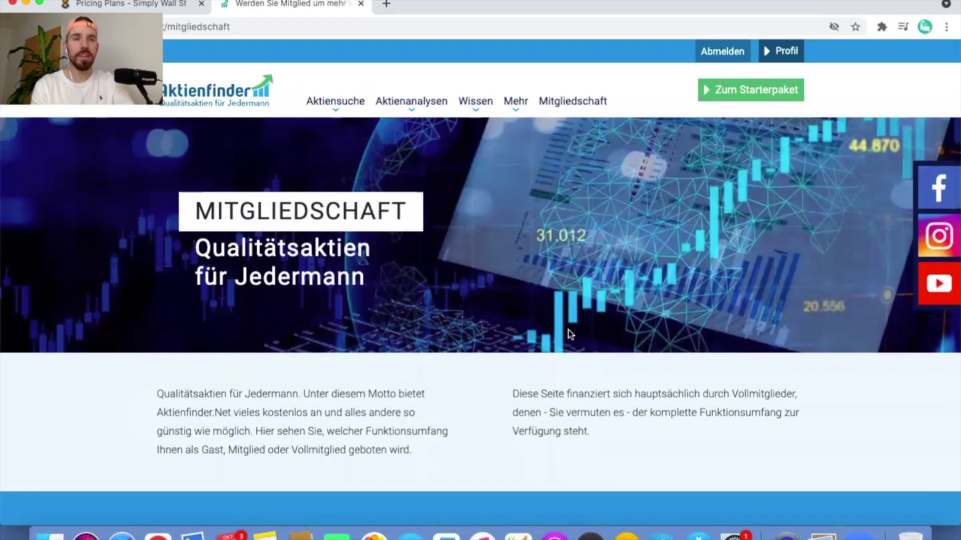